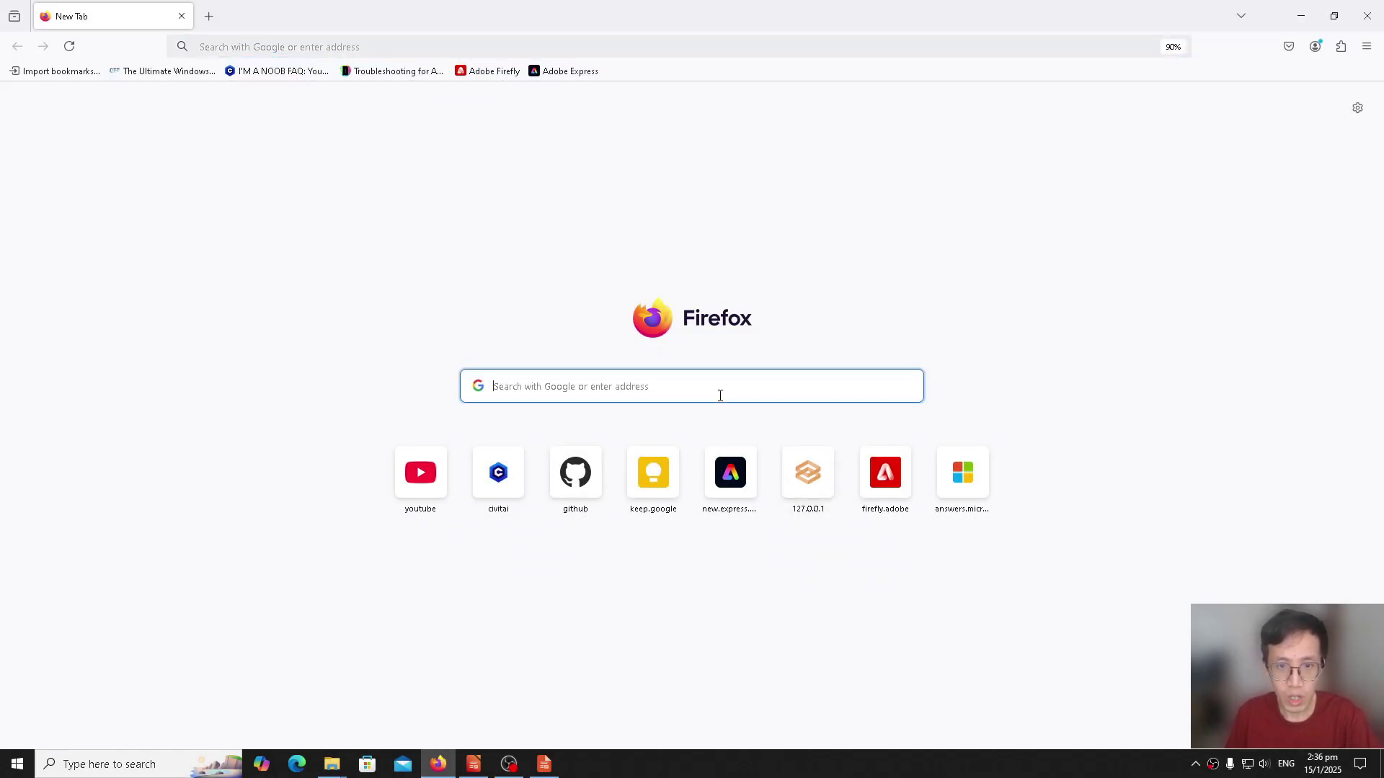
# - Search the web for ollama and open the official ollama.com website
pyautogui.write('o')
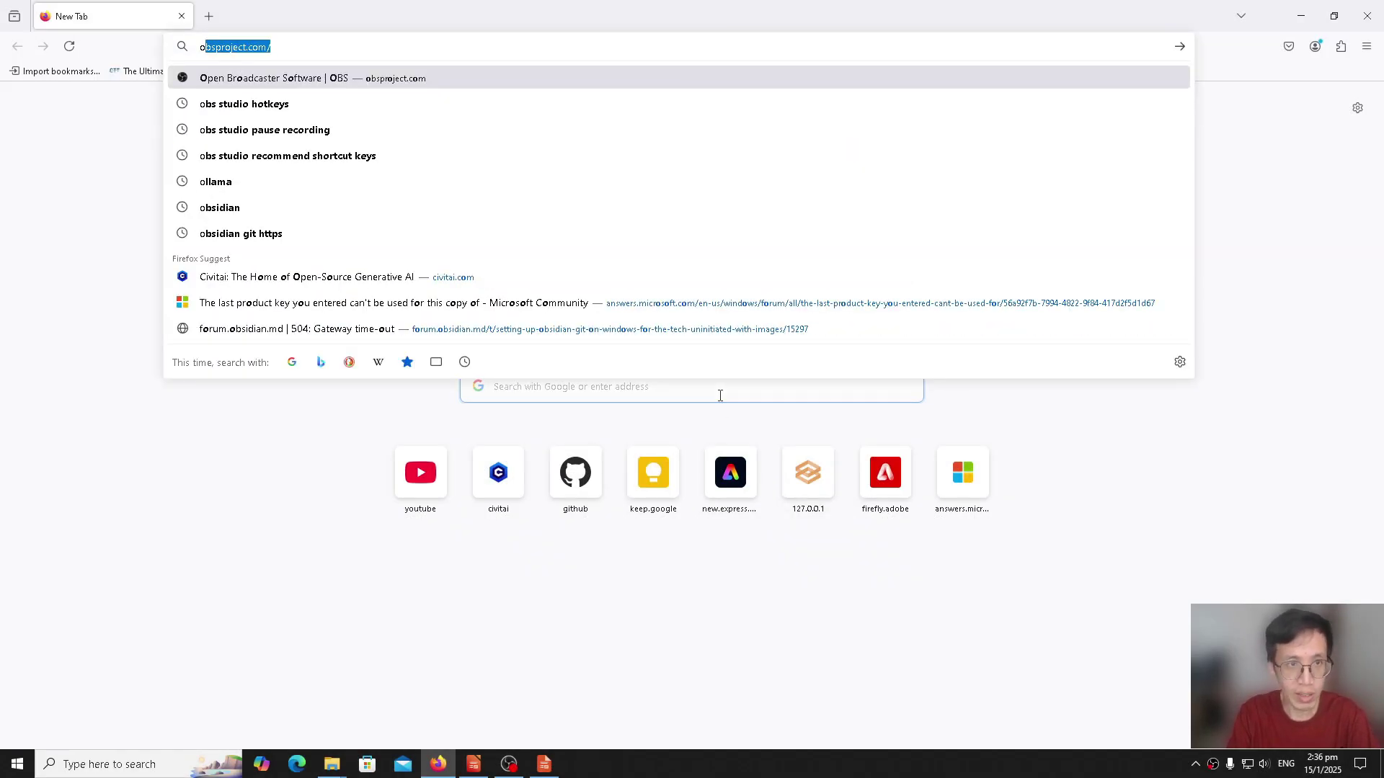
pyautogui.write('llama')
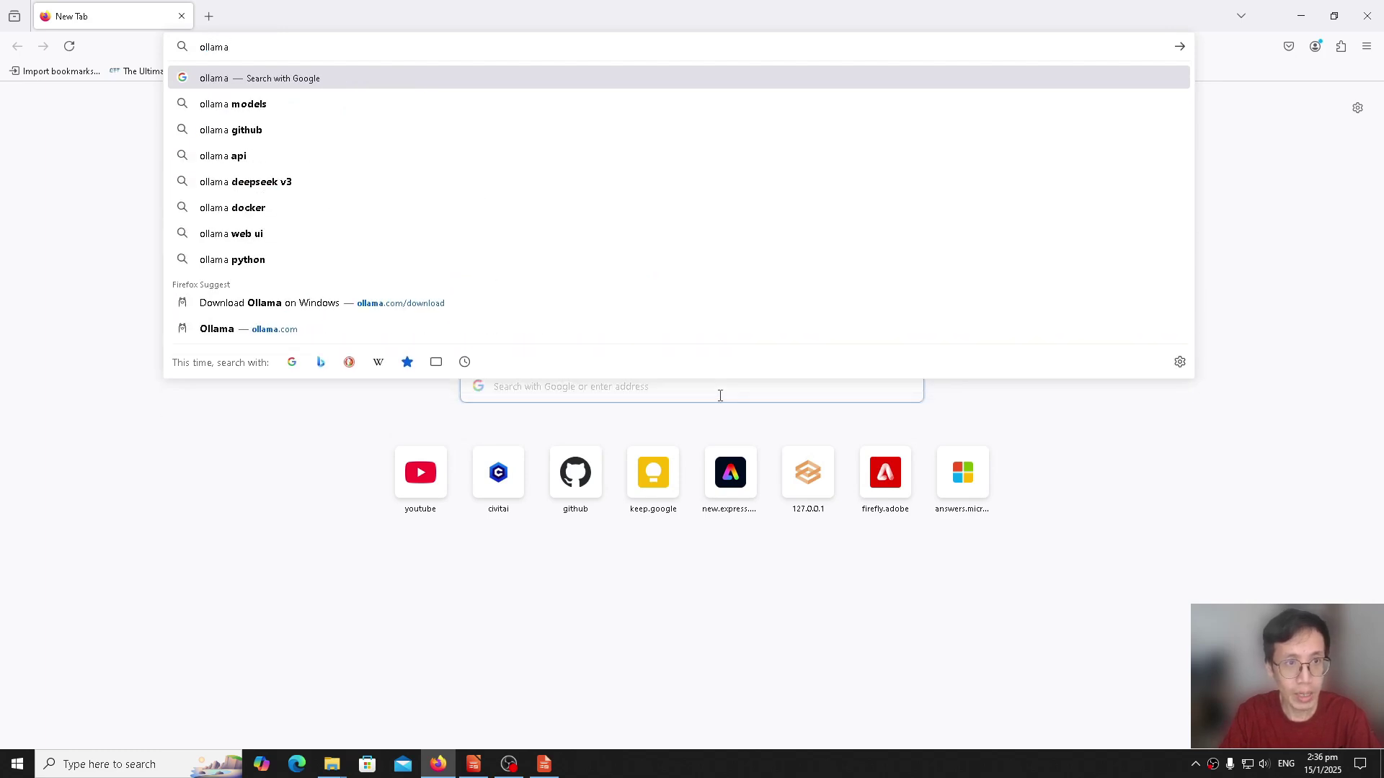
pyautogui.press('Return')
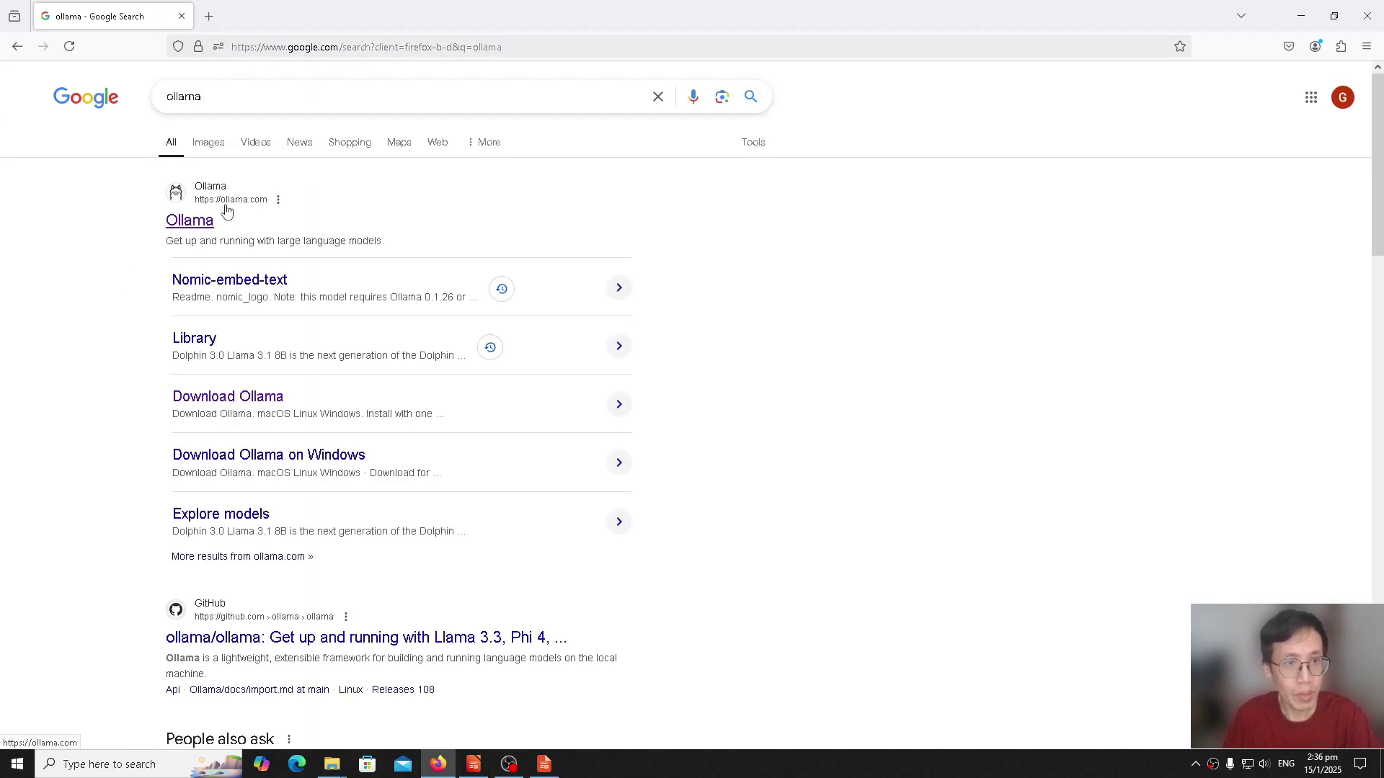
pyautogui.click(205, 223)
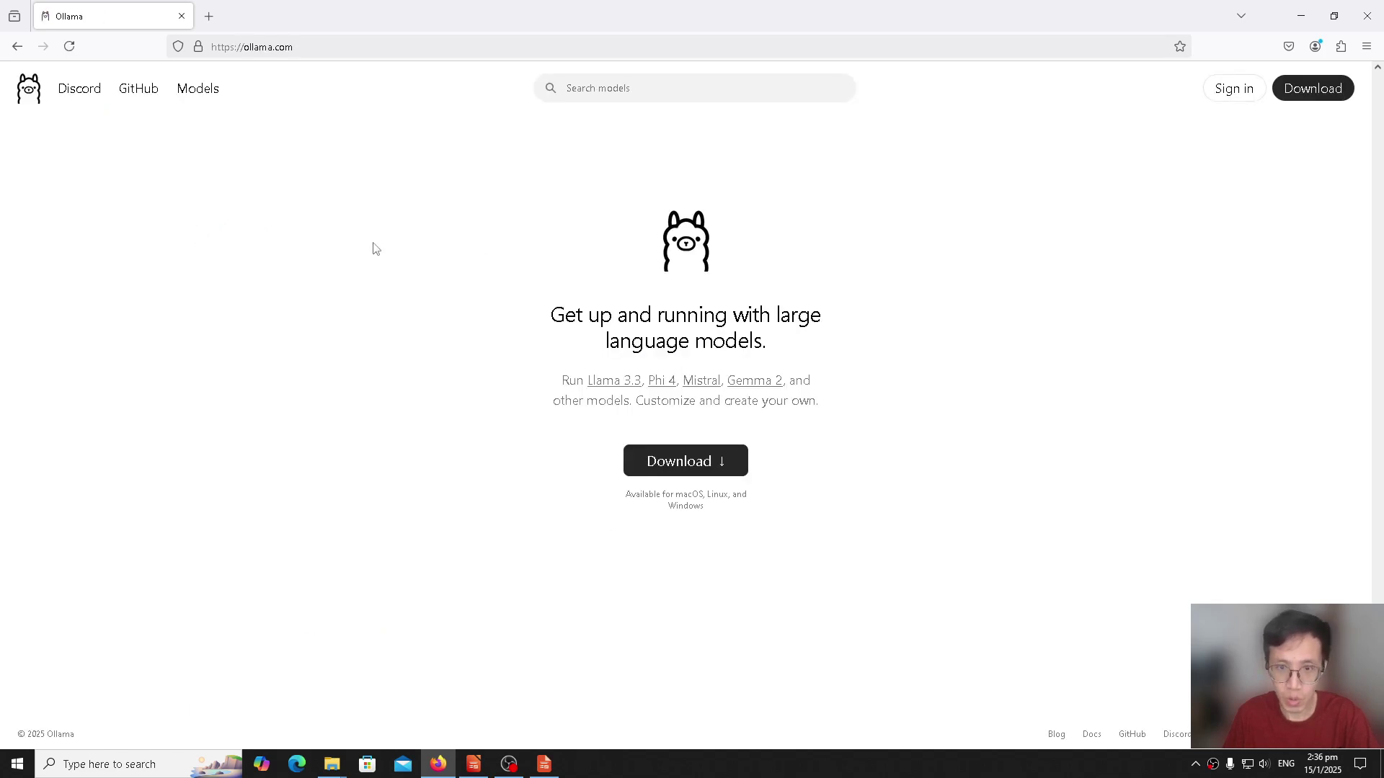
# - Download the Windows version of the Ollama installer from the site's download page
pyautogui.click(688, 465)
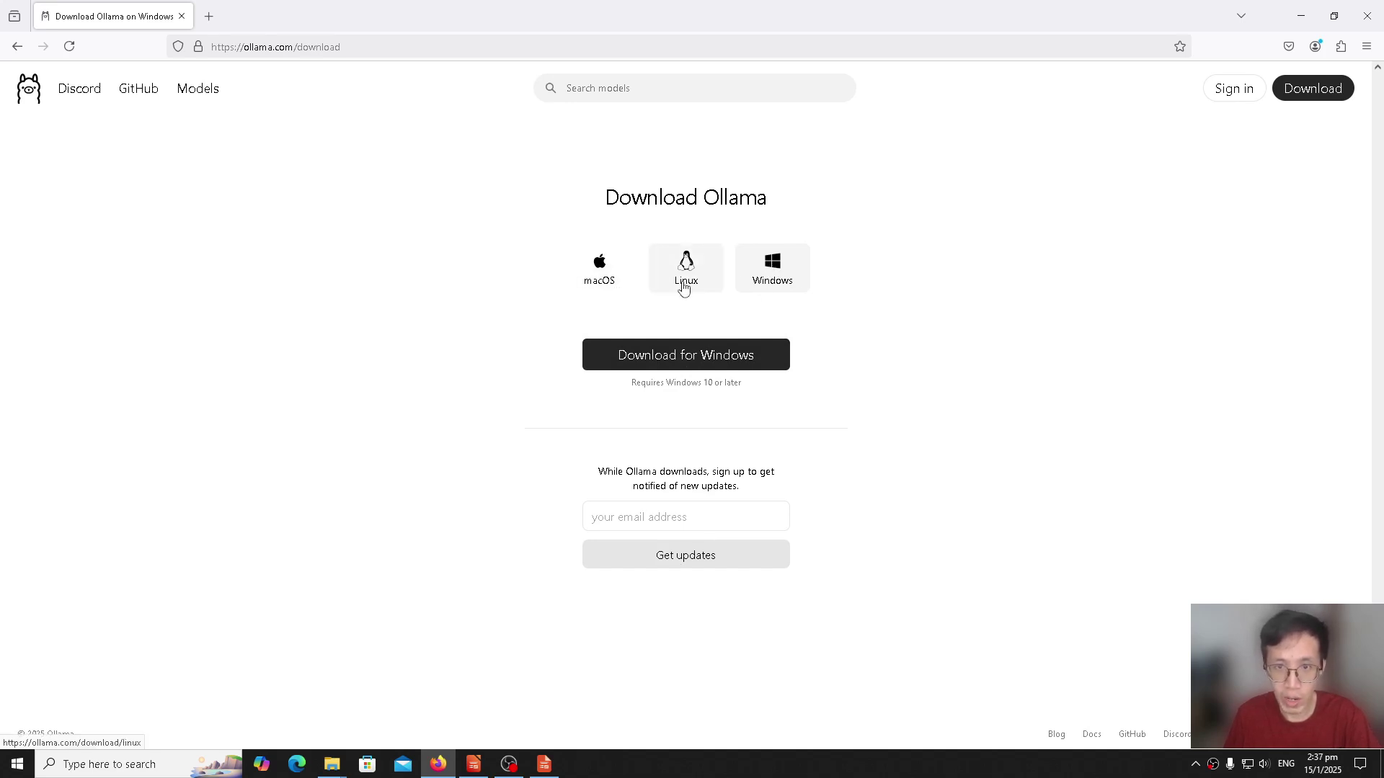
pyautogui.click(771, 269)
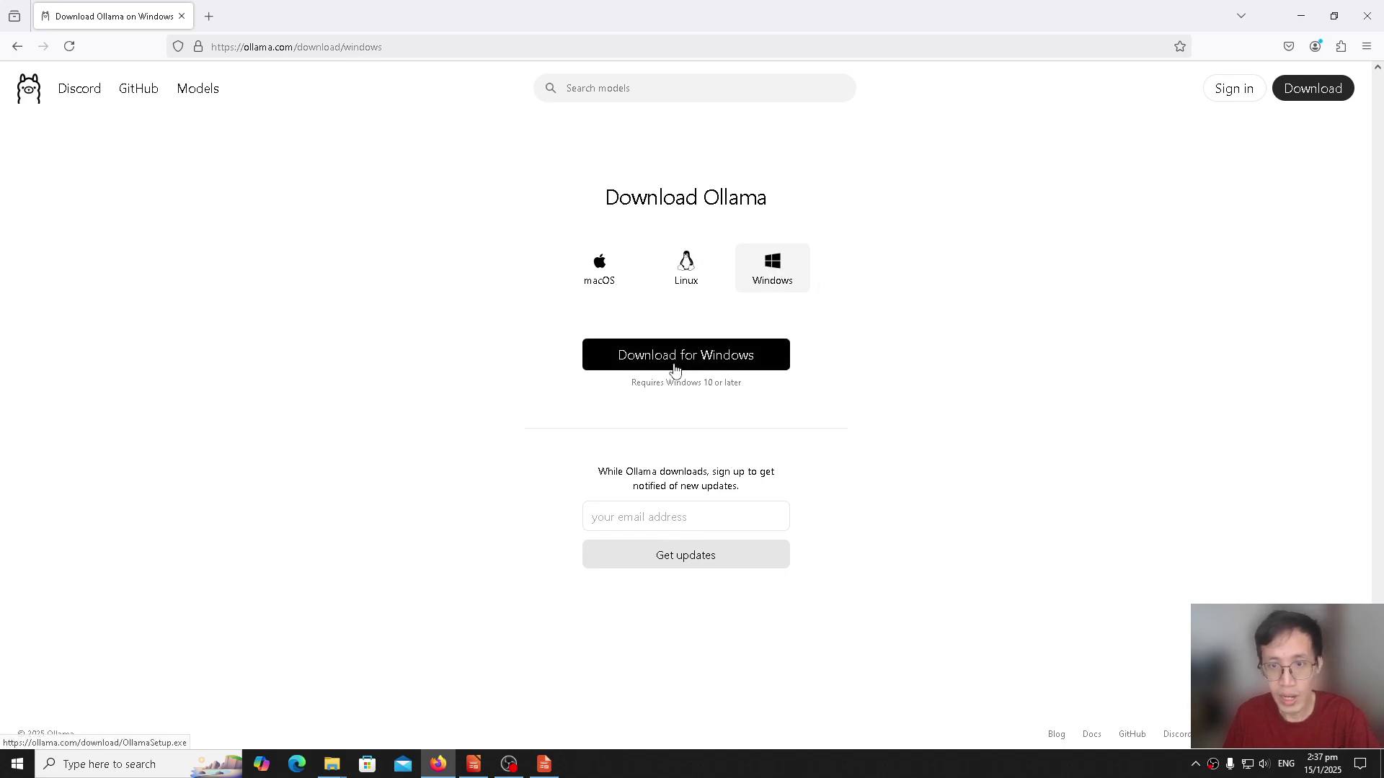
pyautogui.click(708, 363)
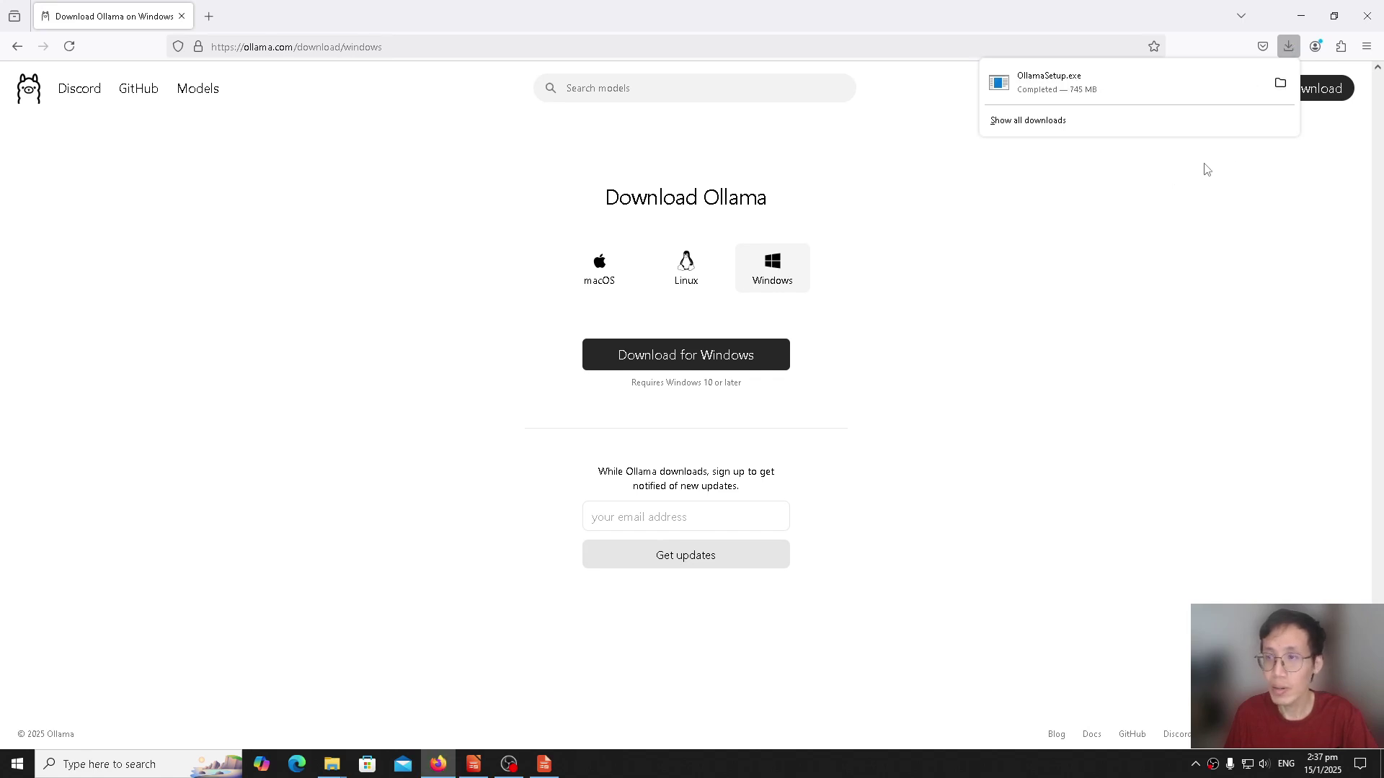
# - Open the folder containing the downloaded OllamaSetup.exe, launch it and install Ollama
pyautogui.click(1280, 84)
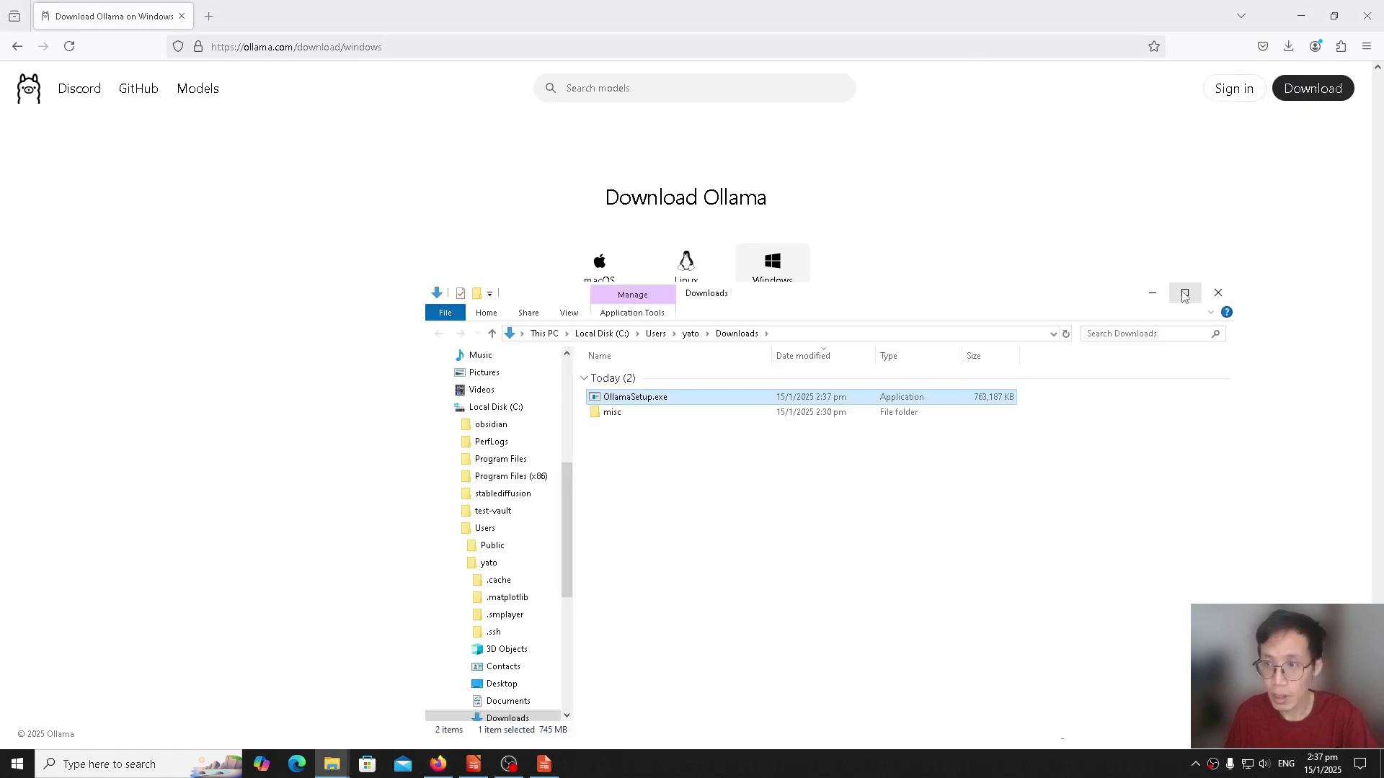
pyautogui.click(1185, 294)
pyautogui.click(841, 347)
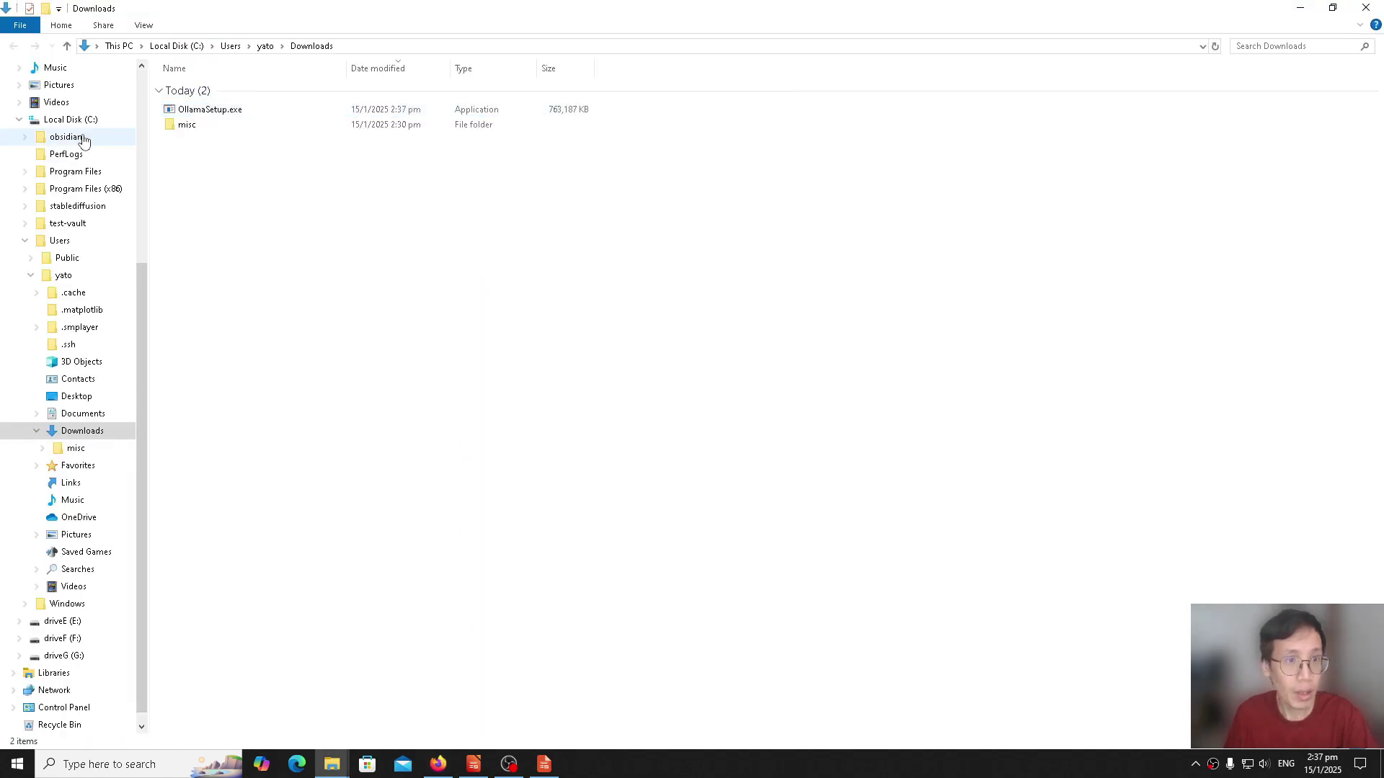
pyautogui.doubleClick(229, 111)
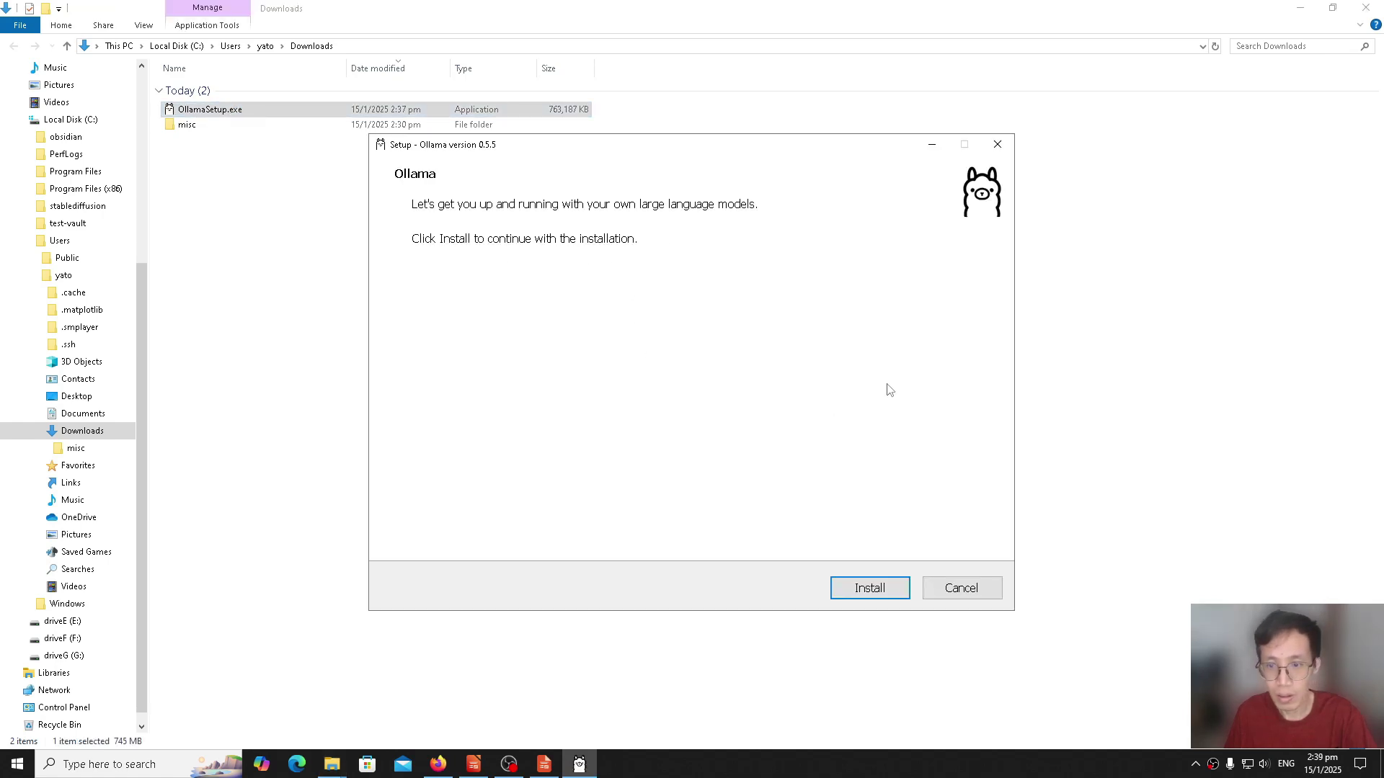
pyautogui.click(904, 595)
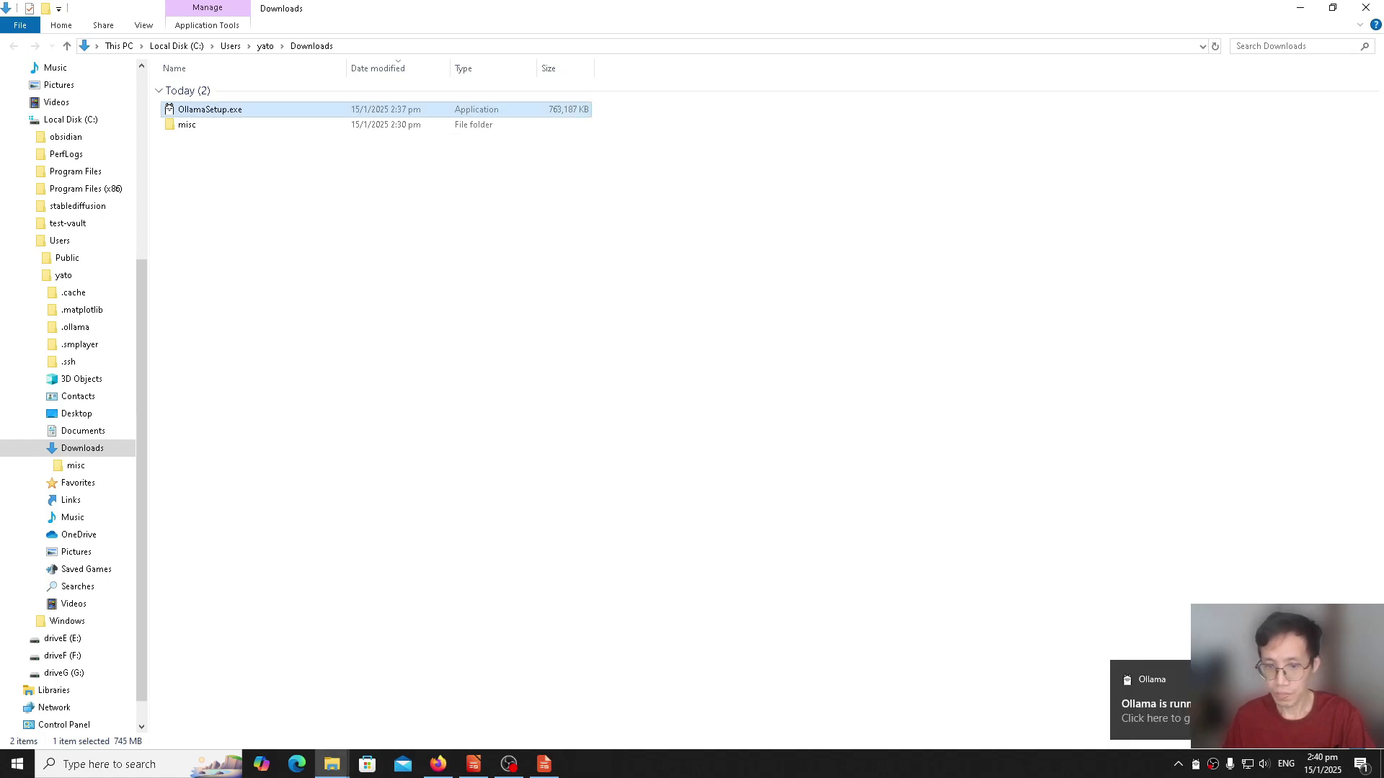
# - Check the hidden system tray icons for Ollama and view its available options without choosing one
pyautogui.click(518, 770)
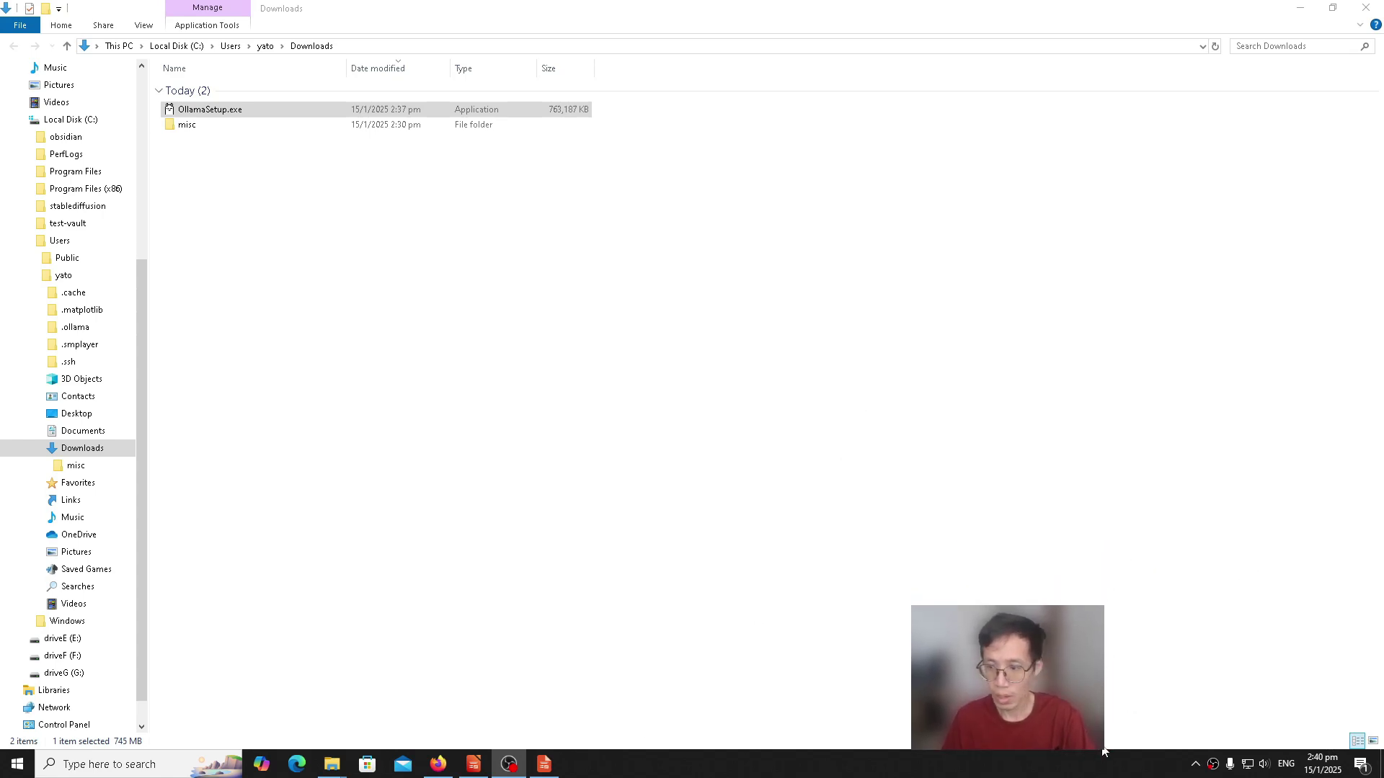
pyautogui.click(1195, 765)
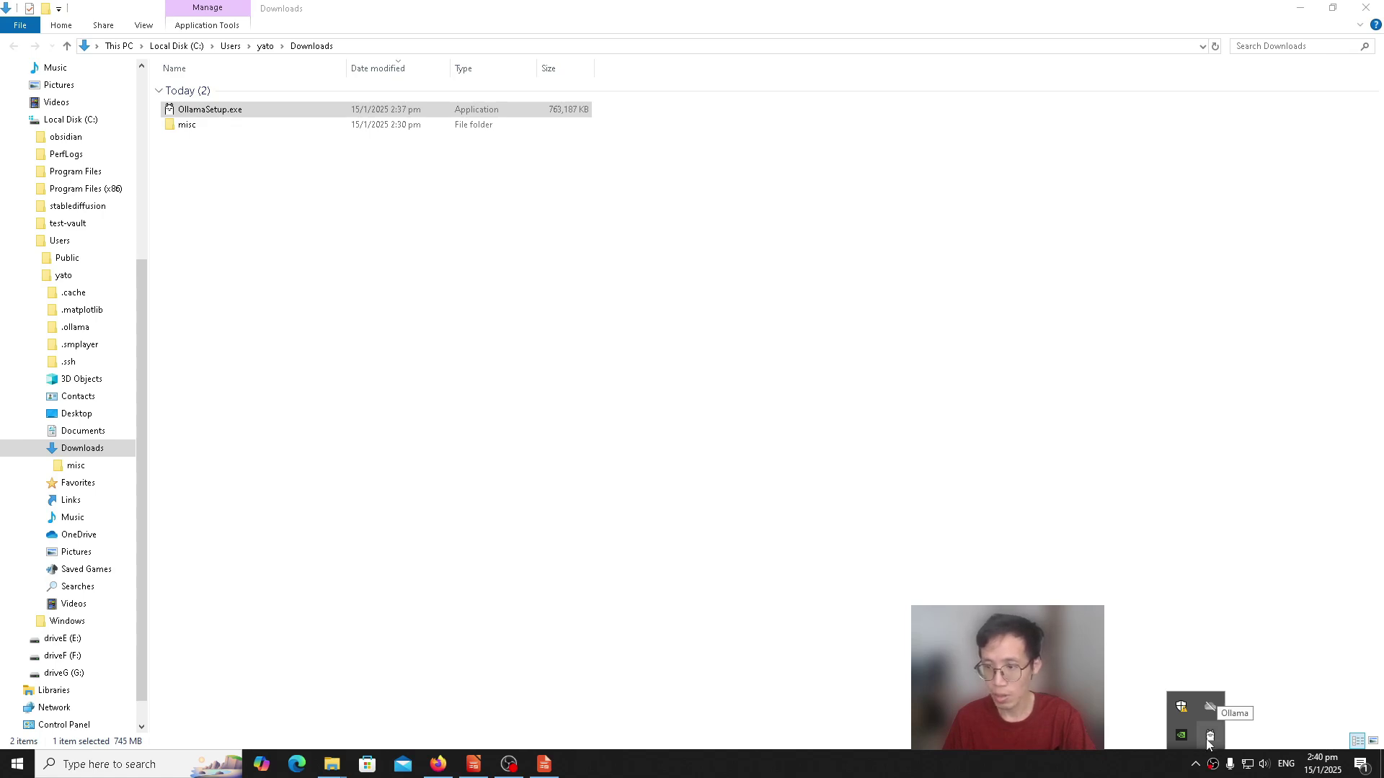
pyautogui.rightClick(1209, 741)
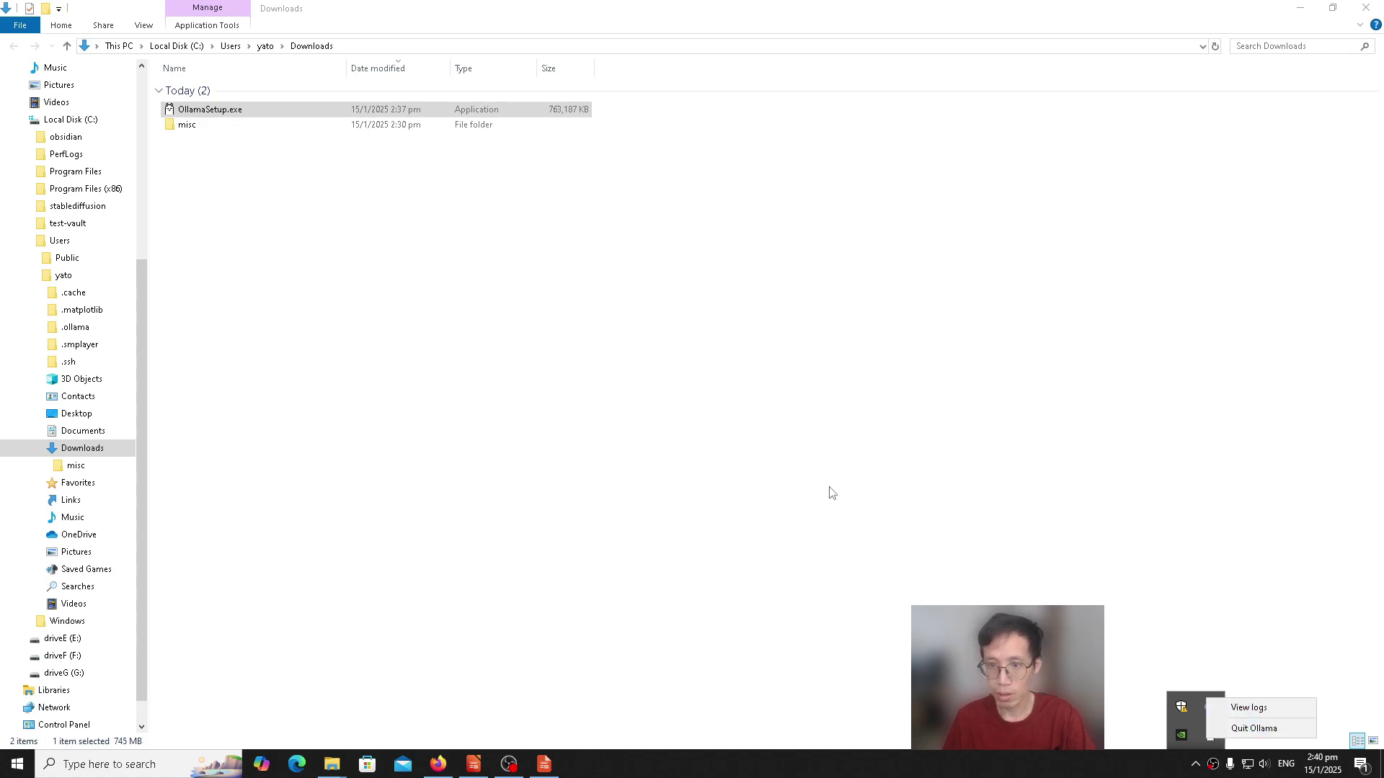
pyautogui.click(897, 440)
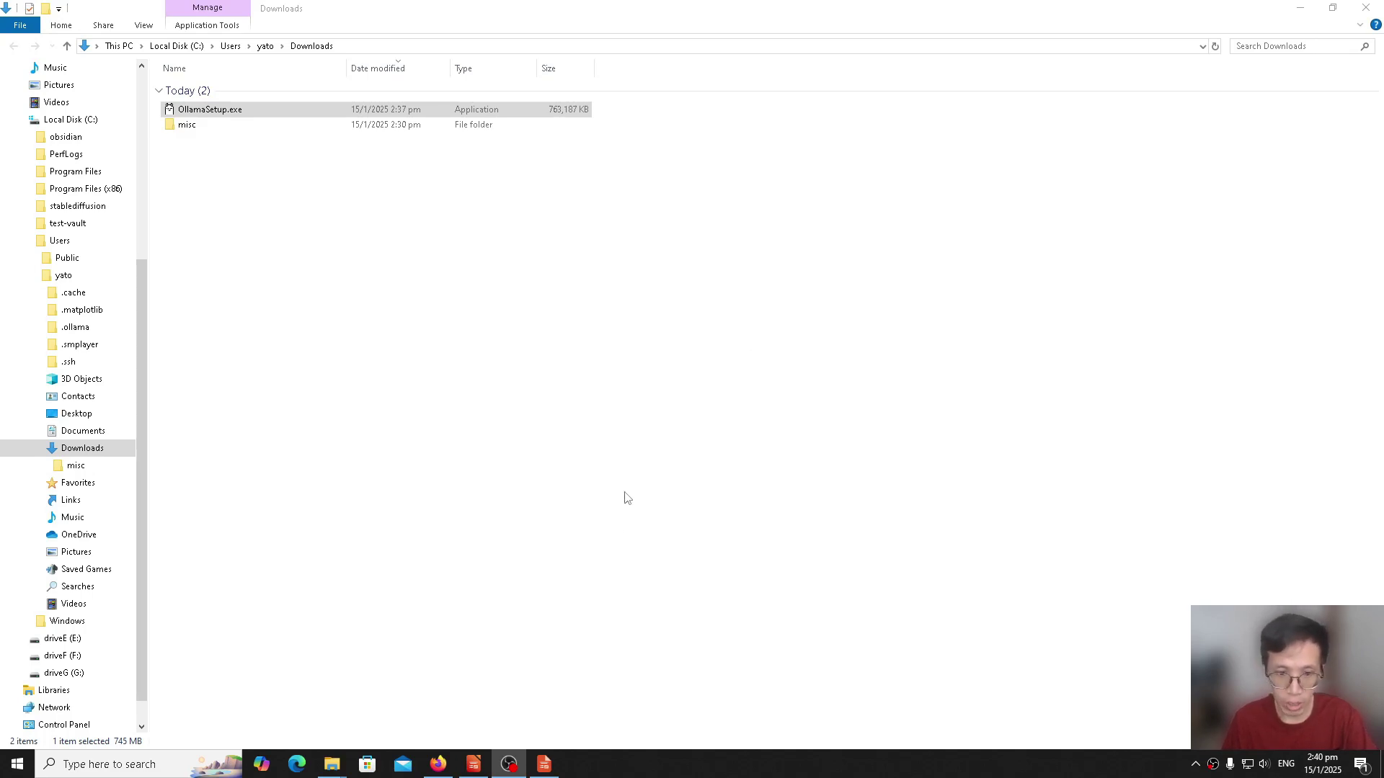
pyautogui.moveTo(508, 769)
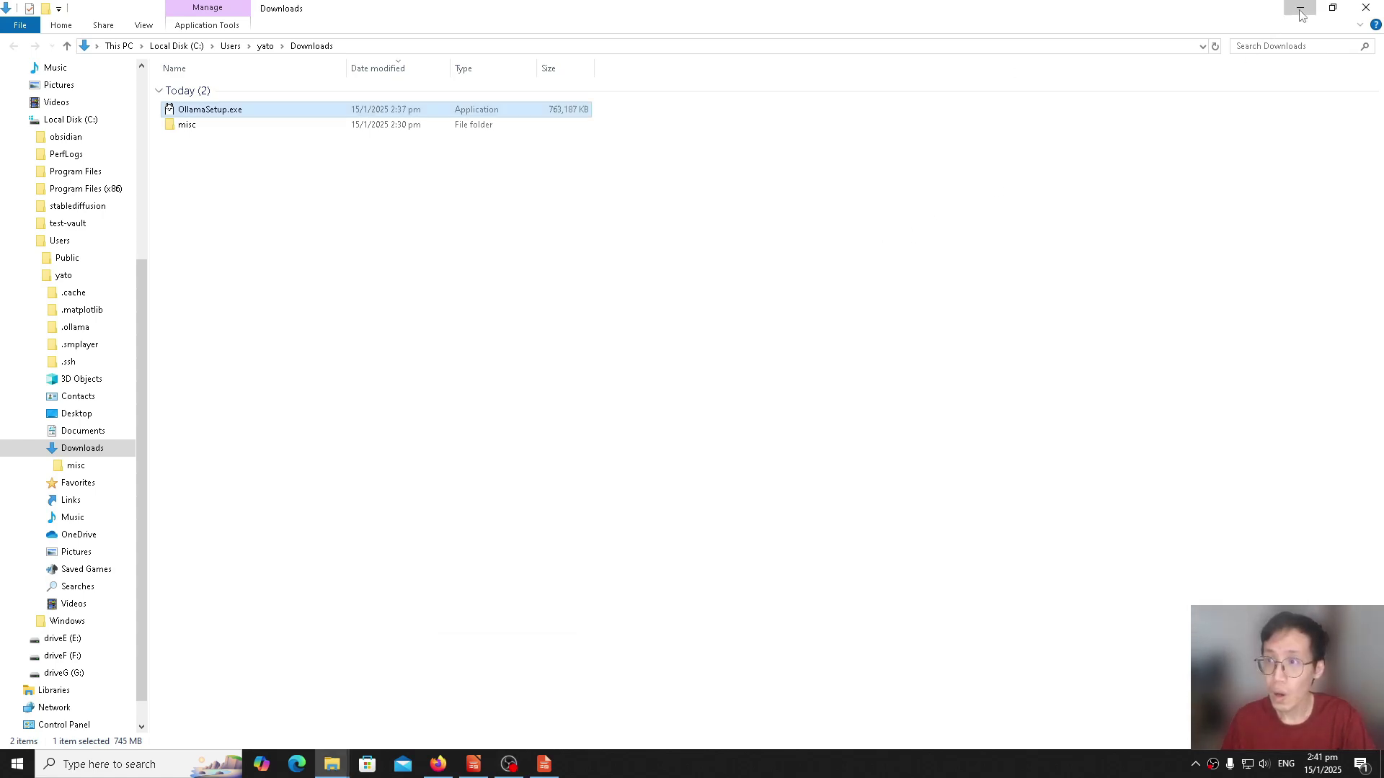
# - Minimize the Downloads folder window and open Windows PowerShell
pyautogui.click(1299, 8)
pyautogui.click(108, 762)
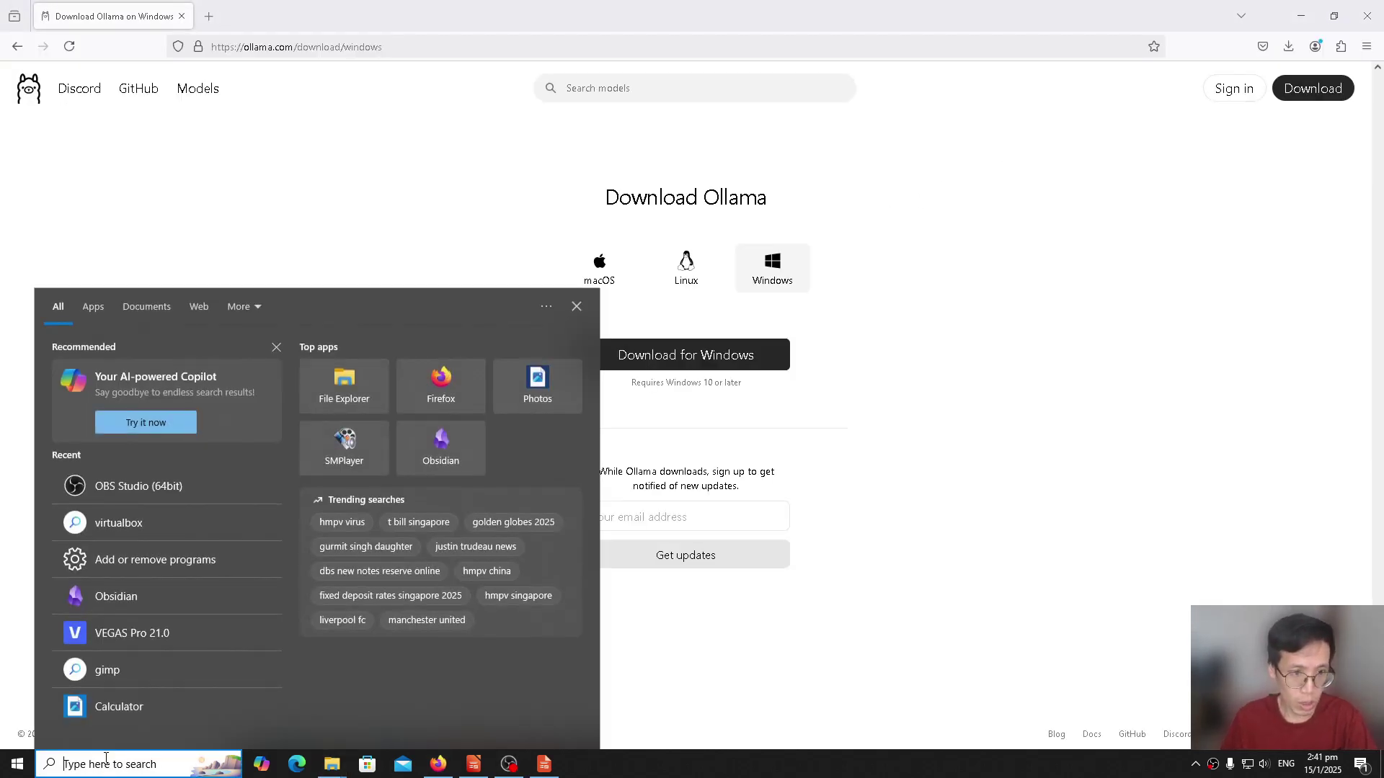
pyautogui.write('powersh')
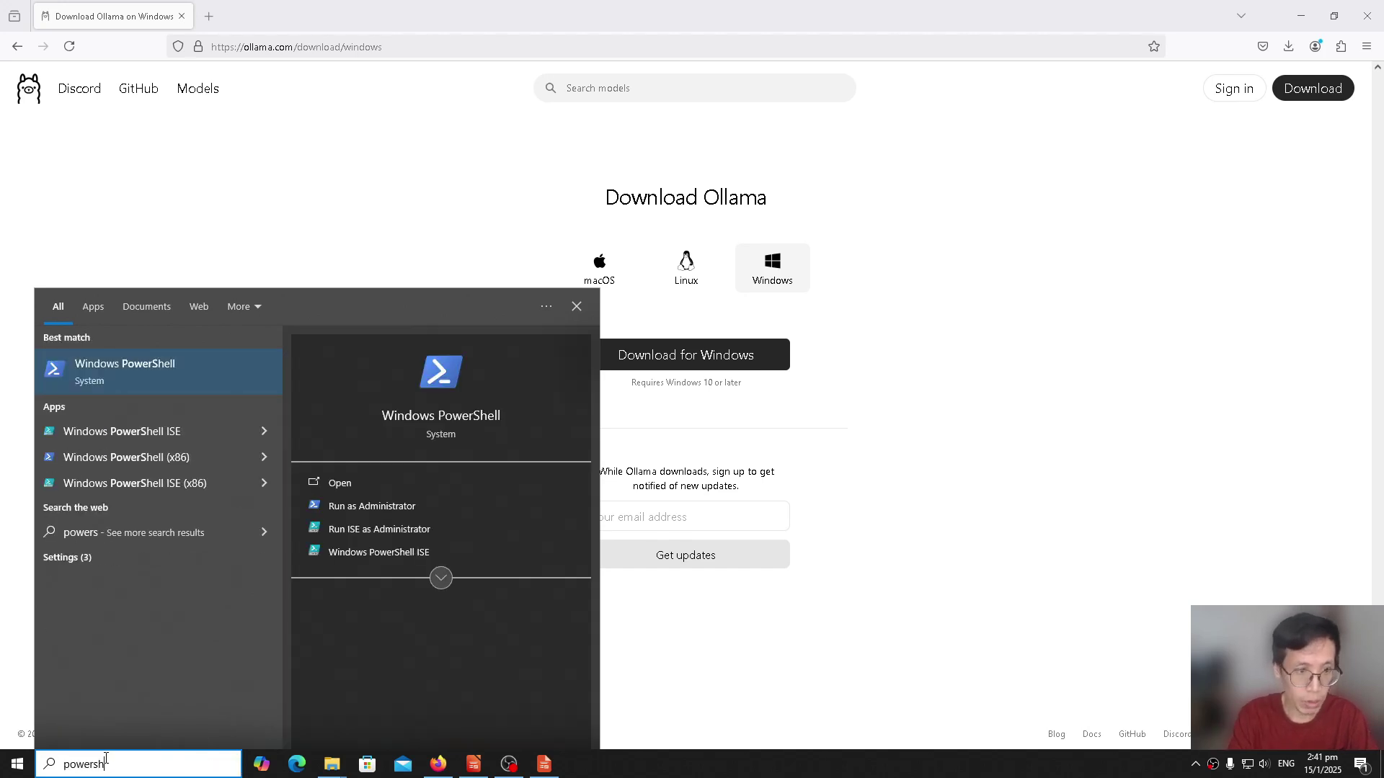
pyautogui.write('e')
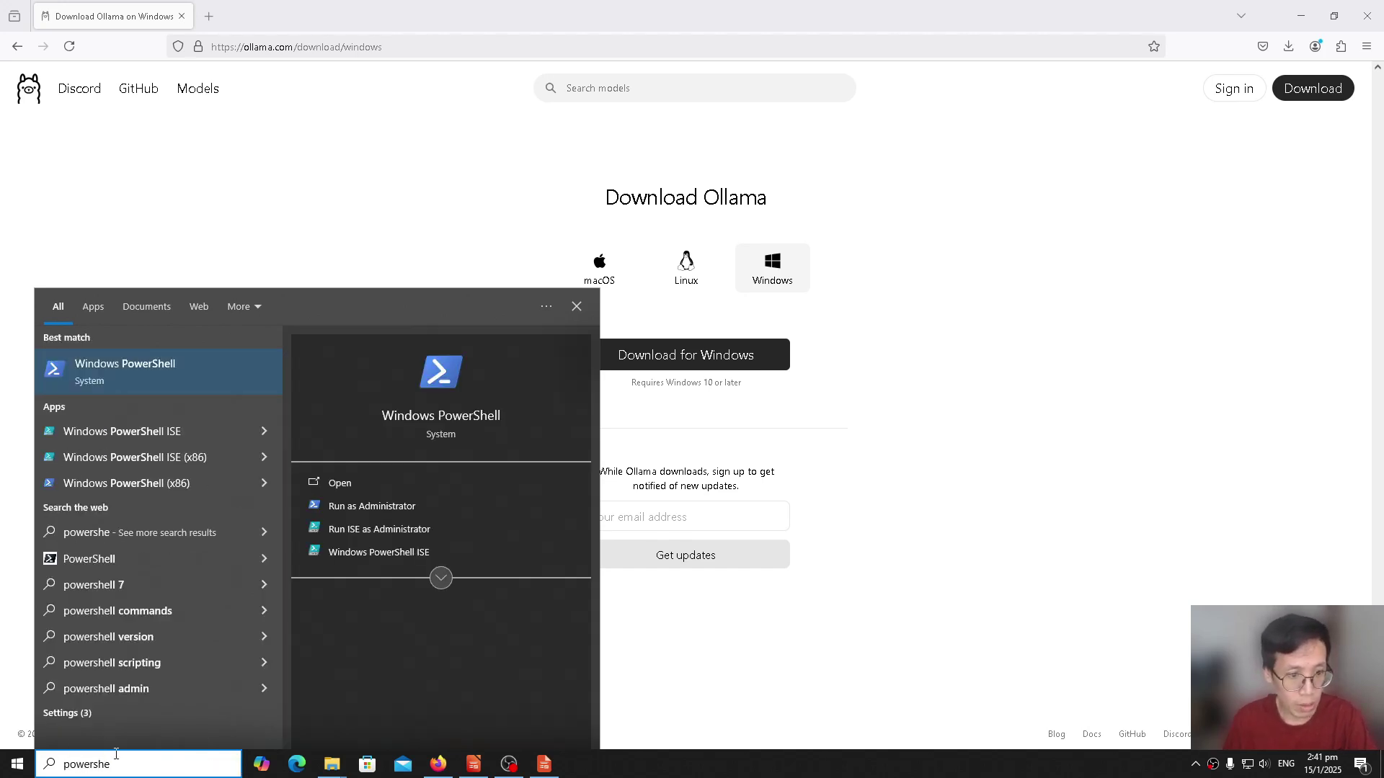
pyautogui.click(175, 372)
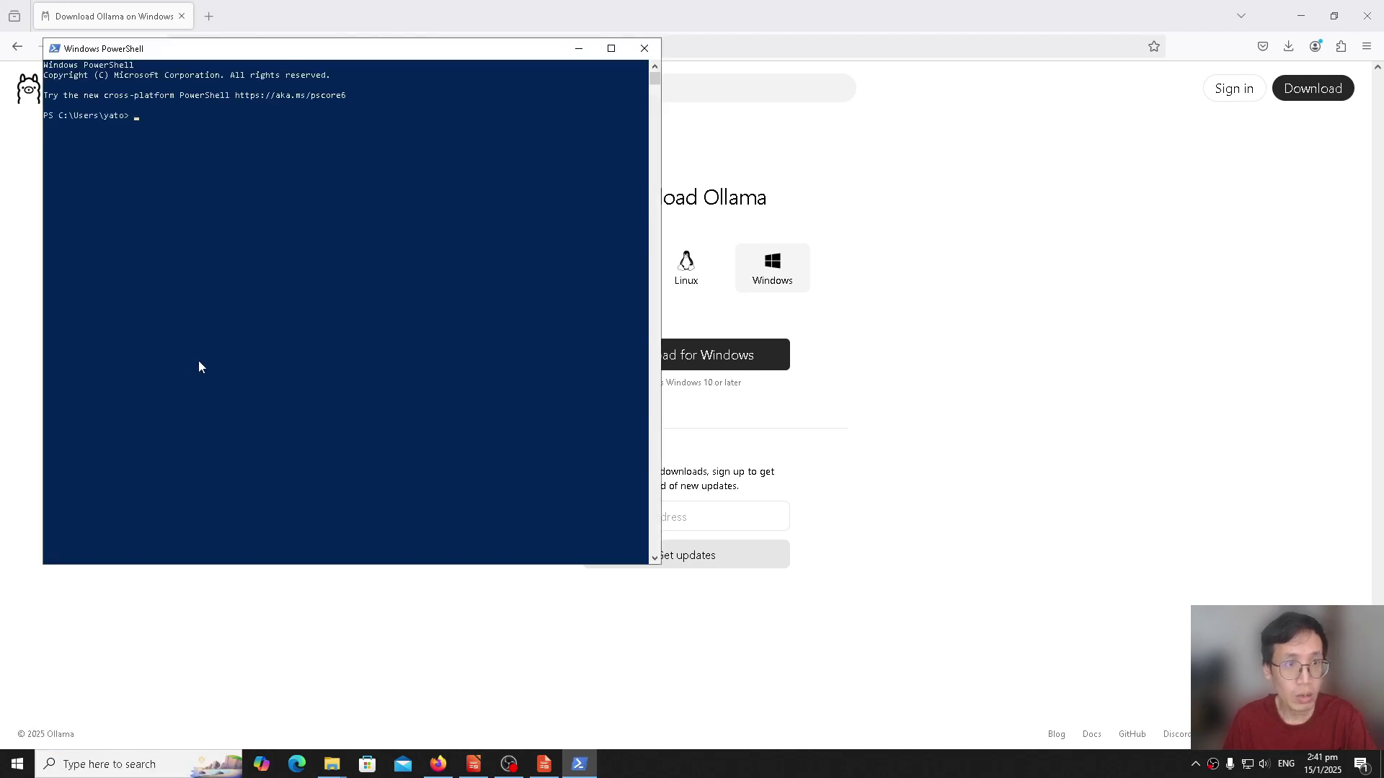
# - Run "ollama list" in PowerShell to list the locally installed models
pyautogui.write('olla')
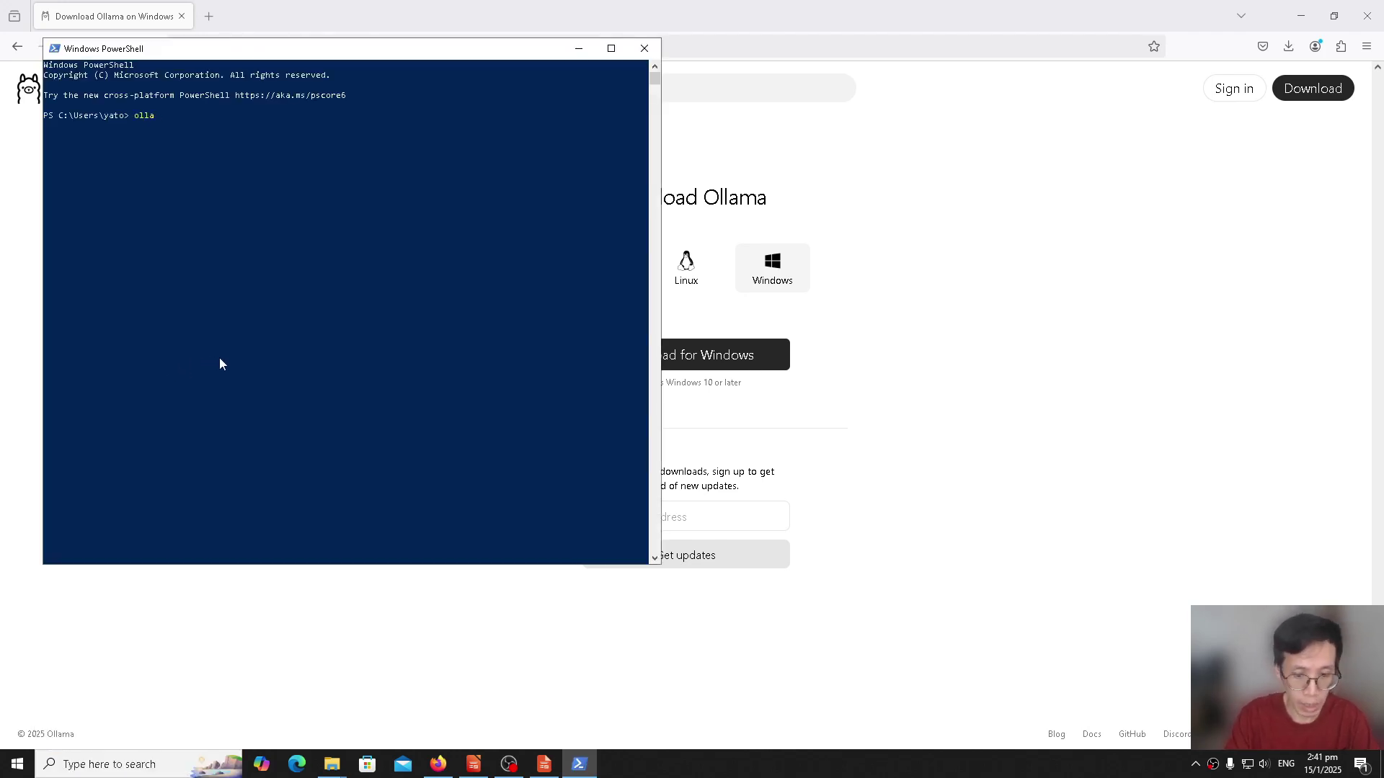
pyautogui.write('ama ls')
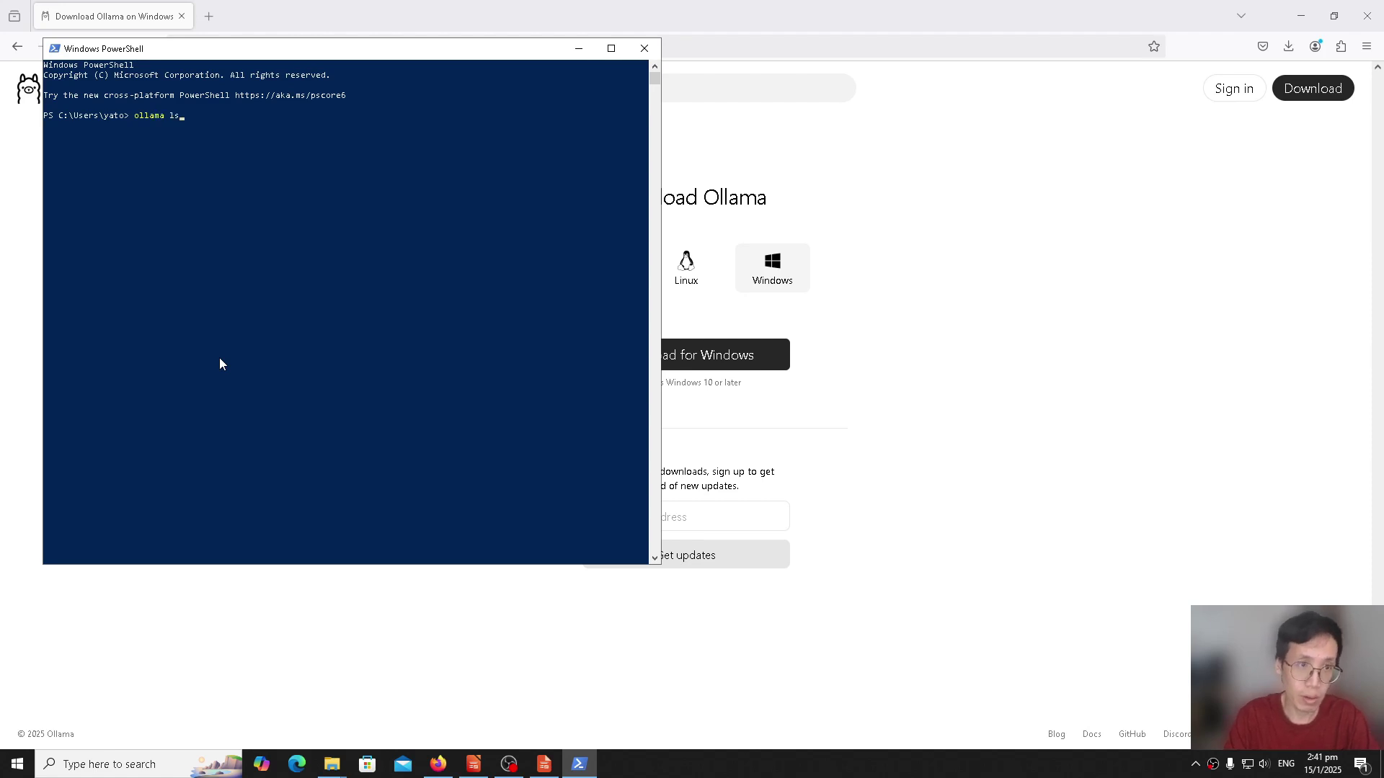
pyautogui.press('BackSpace')
pyautogui.press('BackSpace')
pyautogui.write('list')
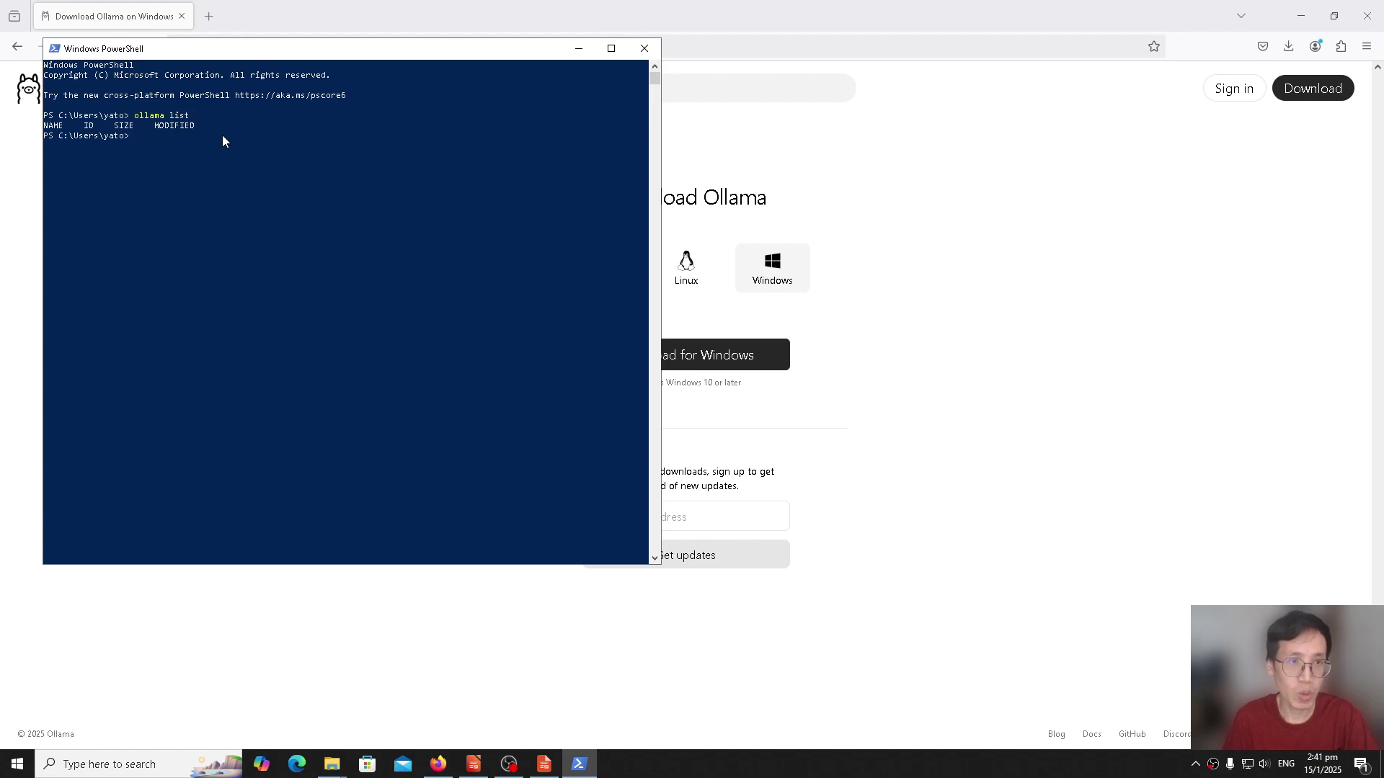
# - Search for ollama in a new browser tab and open the ollama/ollama GitHub repository in another tab
pyautogui.click(207, 16)
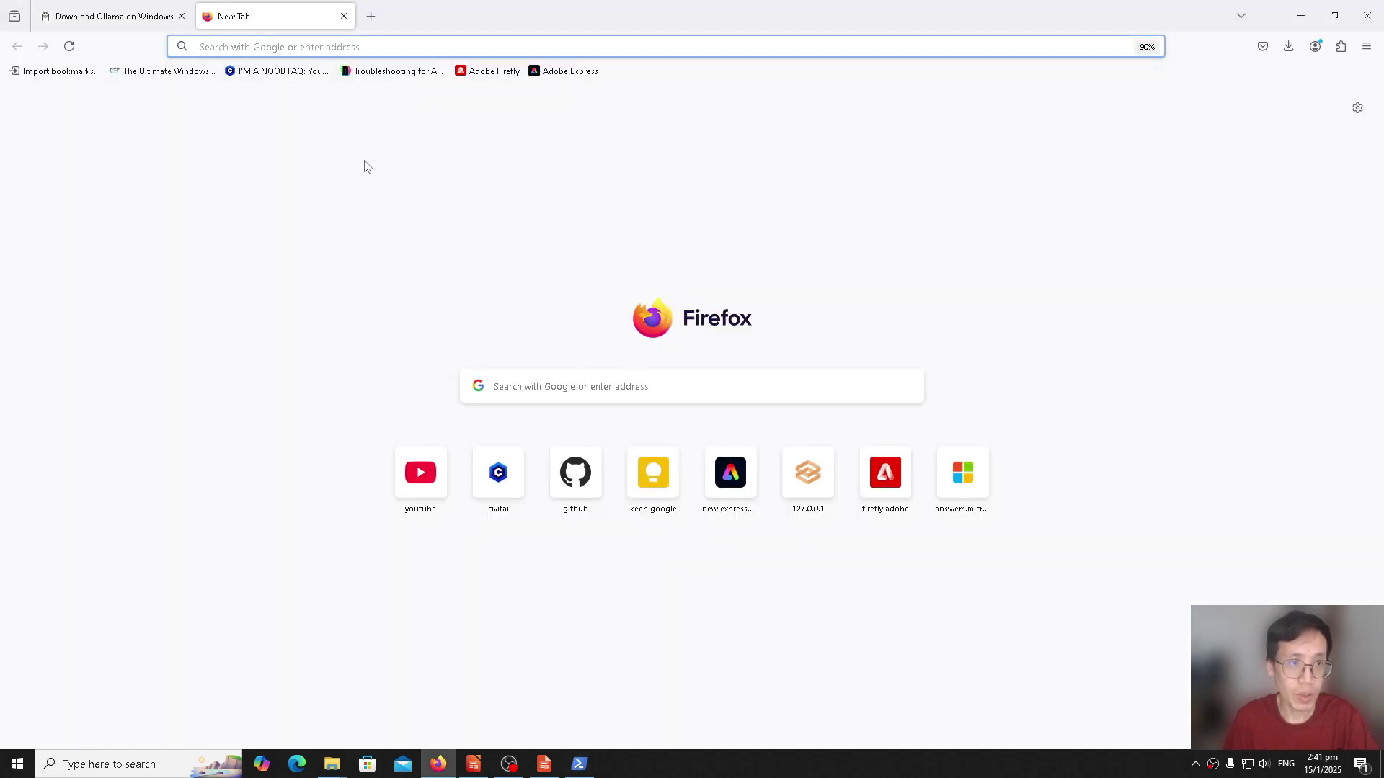
pyautogui.write('ol')
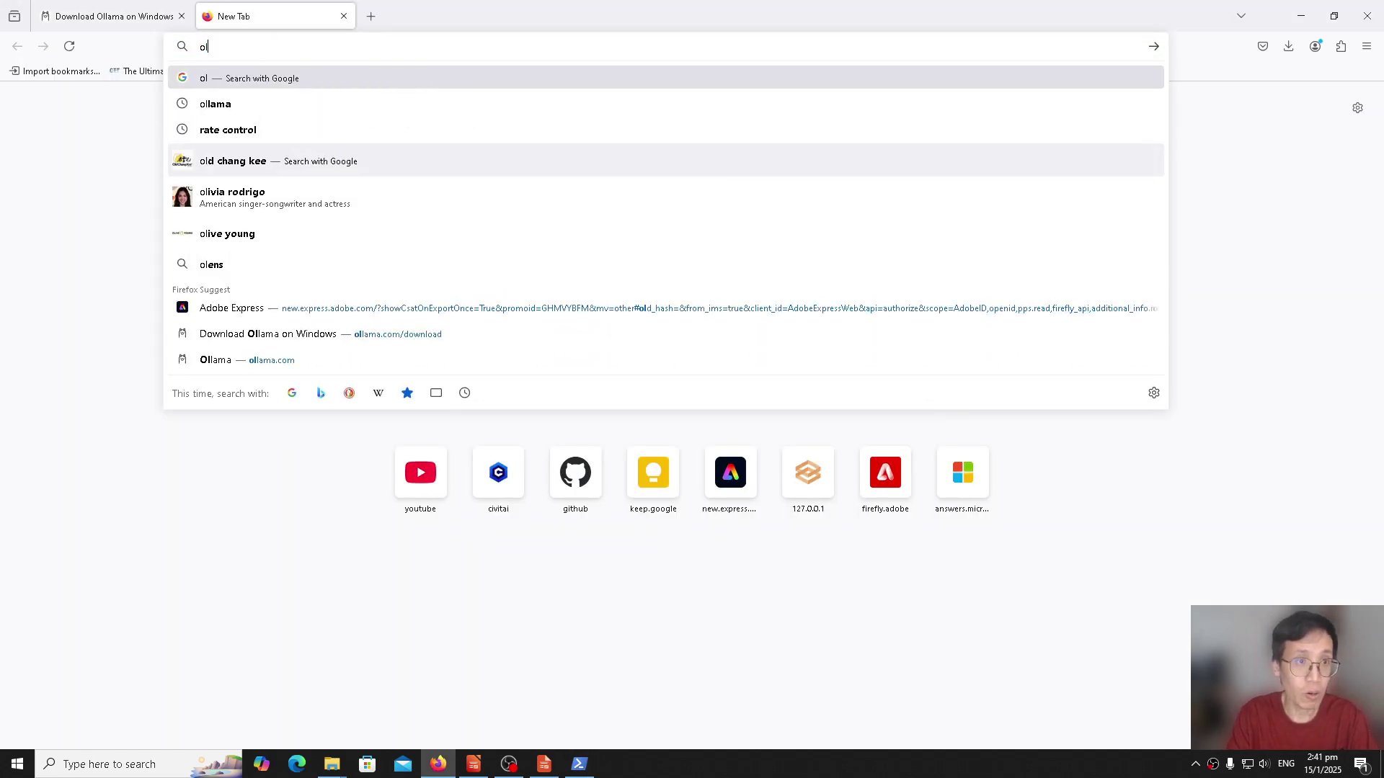
pyautogui.write('lama')
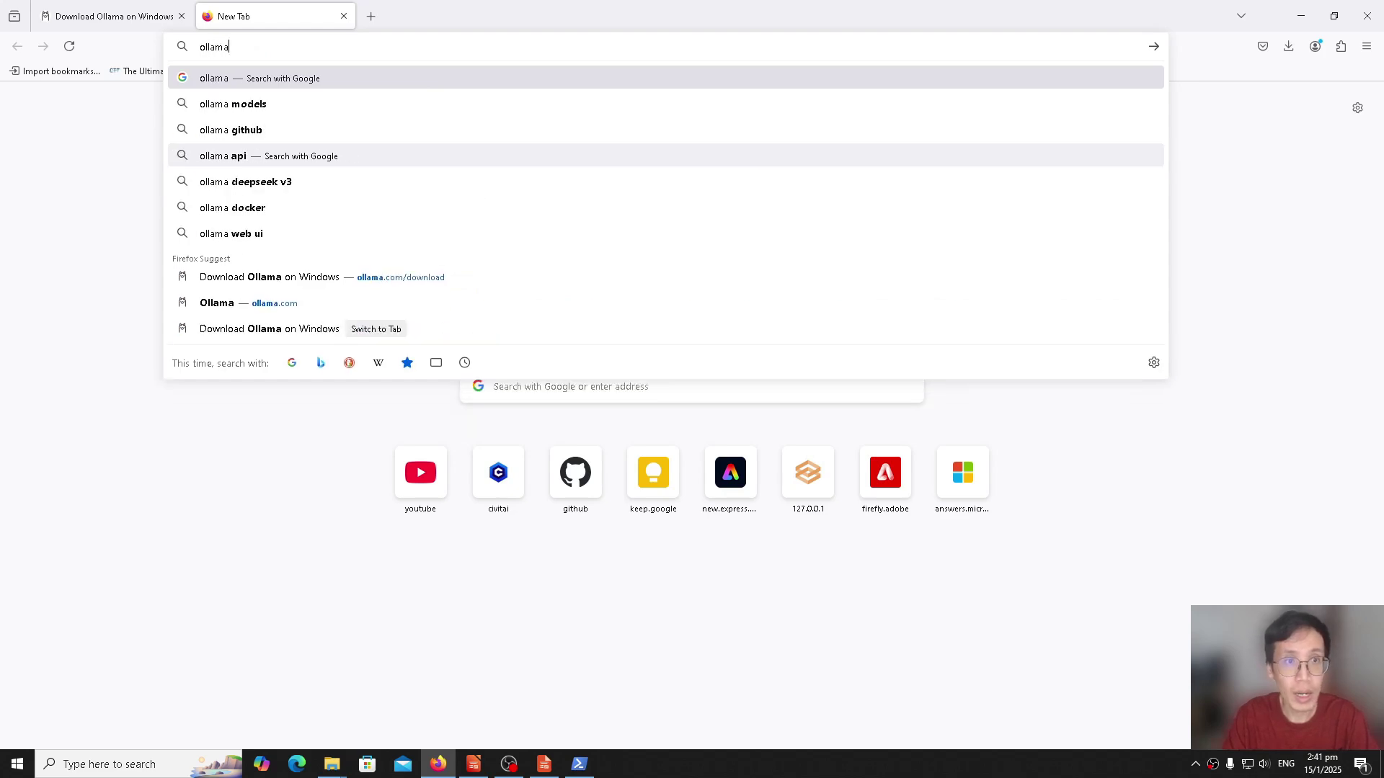
pyautogui.press('Return')
pyautogui.scroll(-3, 469, 241)
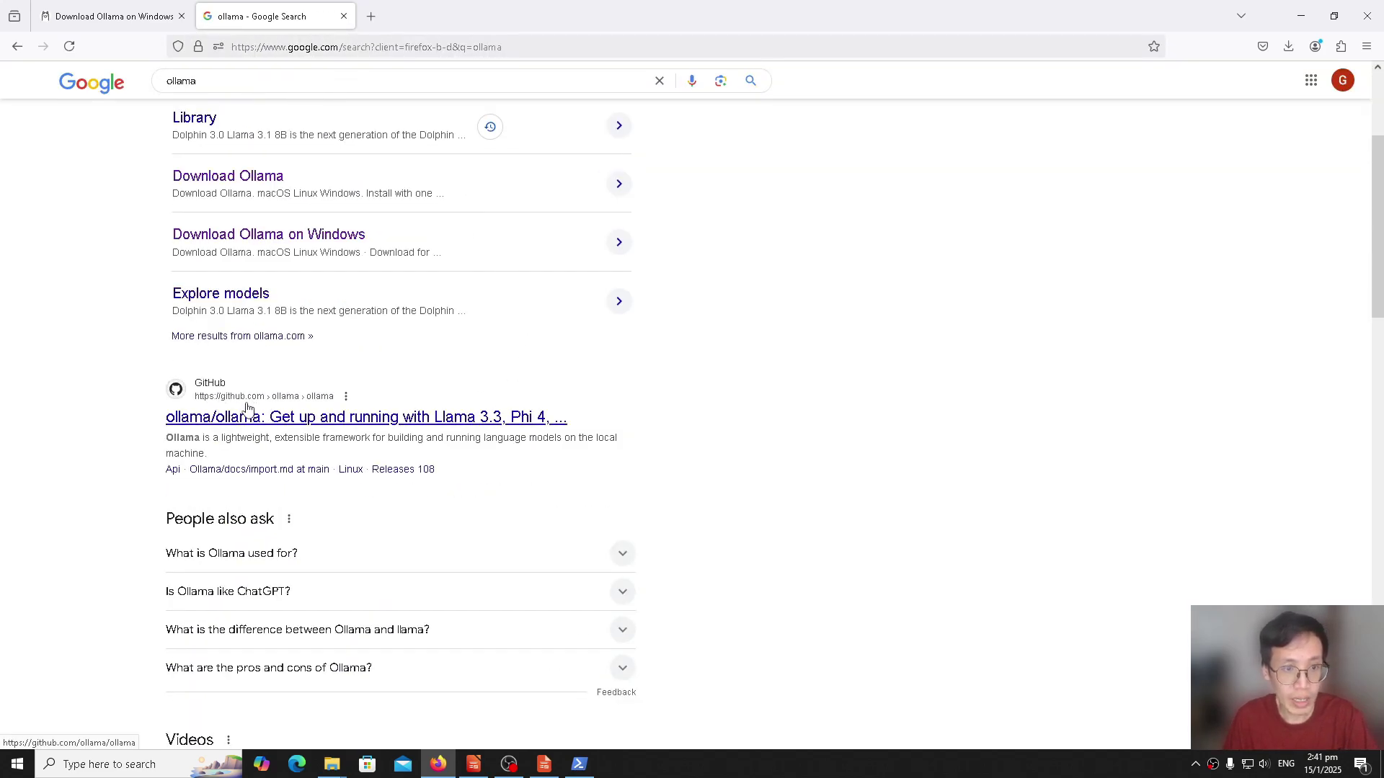
pyautogui.rightClick(268, 416)
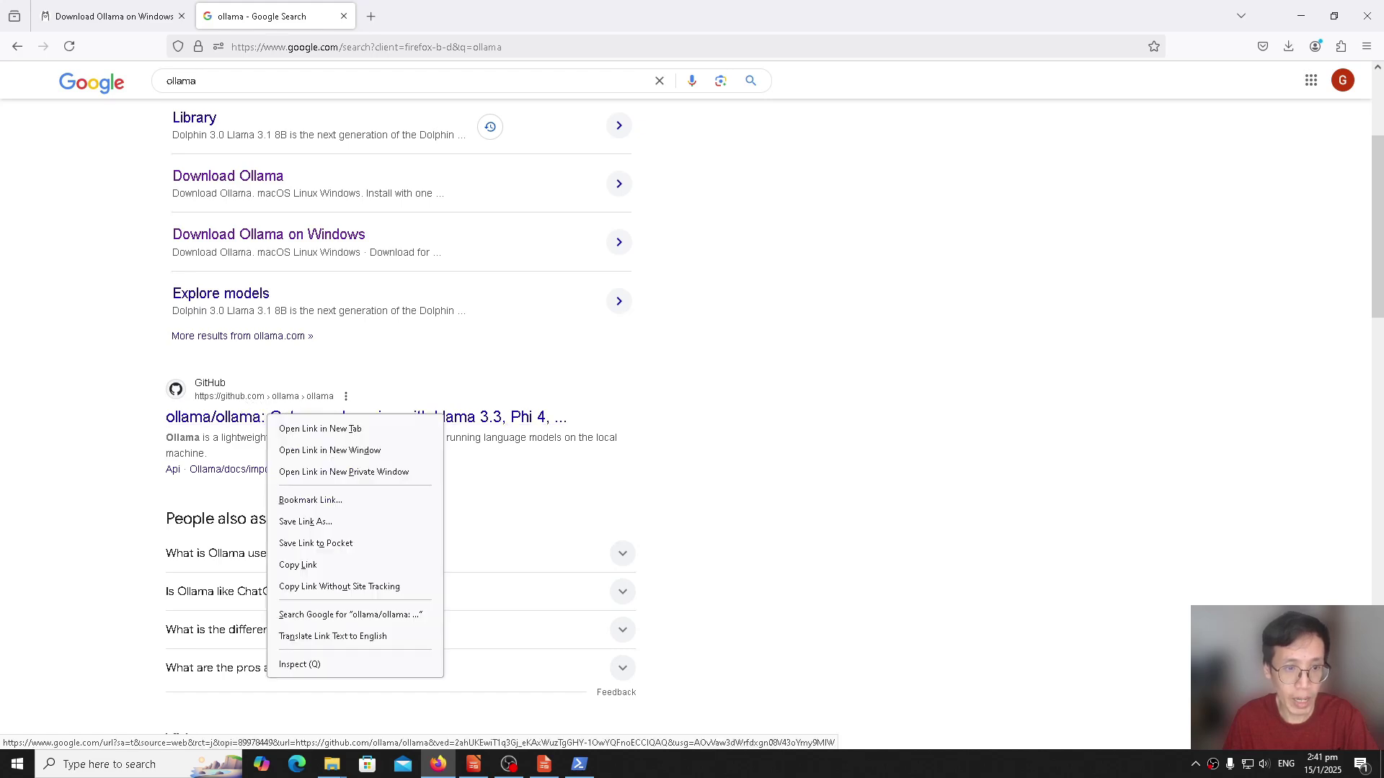
pyautogui.click(318, 430)
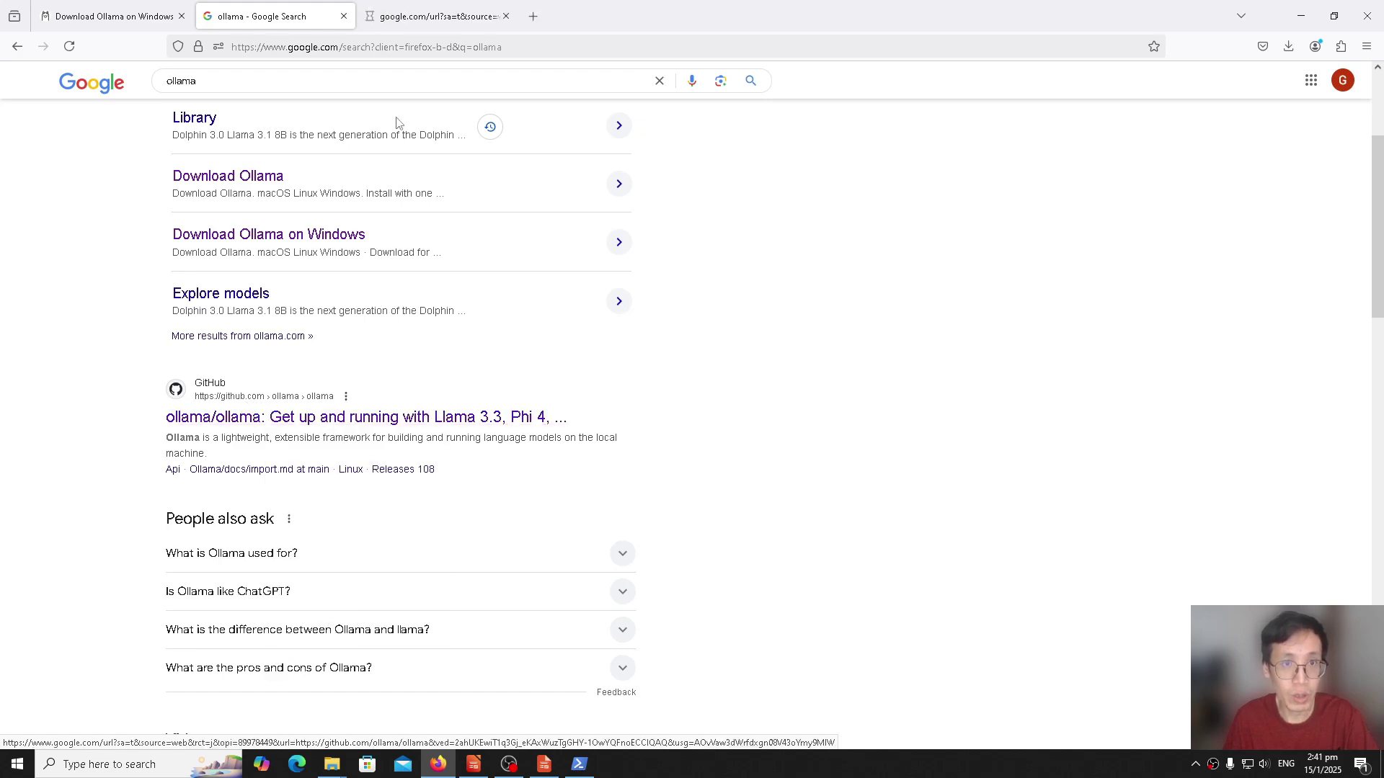
pyautogui.click(416, 21)
# - Examine the README's model library table for the parameter count and size of the Llama 3.2 3B model
pyautogui.scroll(-15, 717, 269)
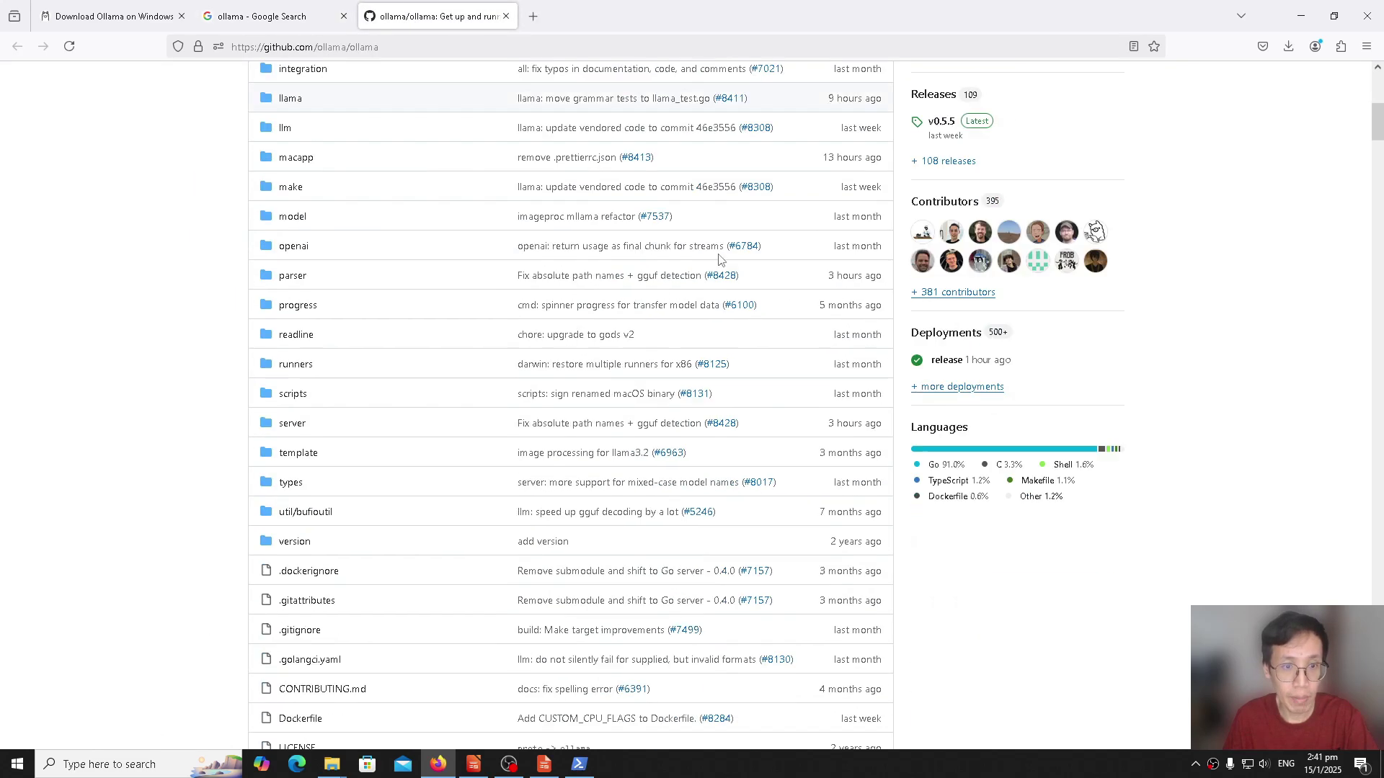
pyautogui.scroll(-6, 717, 269)
pyautogui.scroll(3, 717, 270)
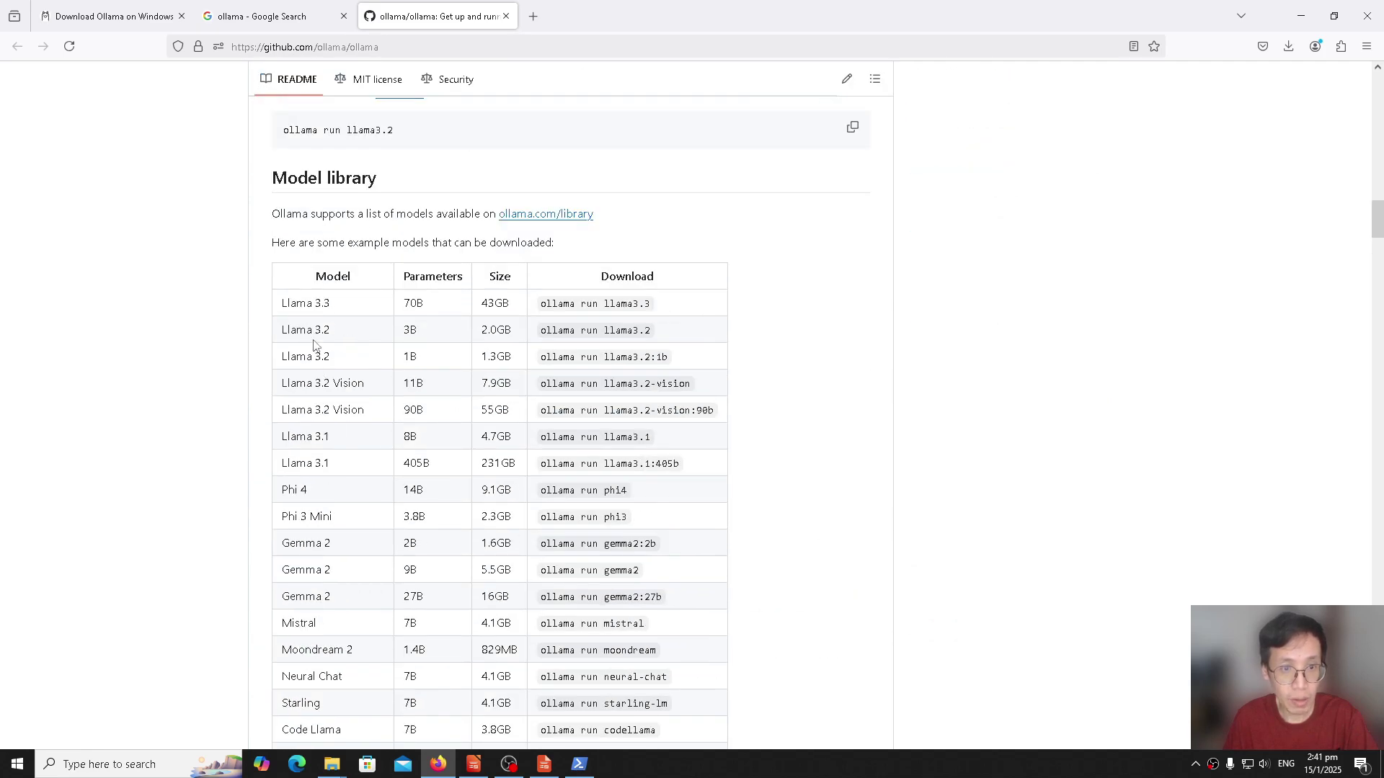
pyautogui.moveTo(279, 330); pyautogui.dragTo(520, 339)
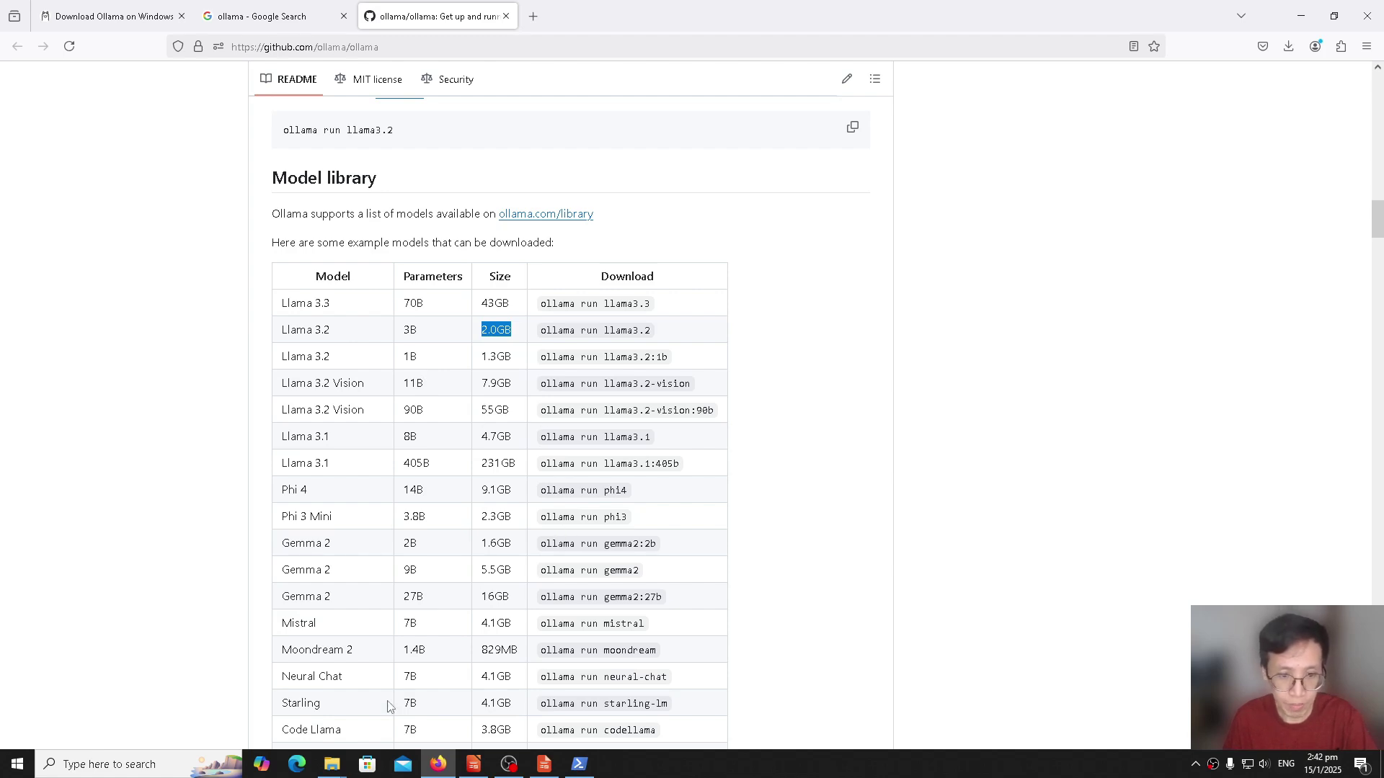
# - Switch to PowerShell, place its window beside the model table, and run "ollama run llama3.2" to download and start the model
pyautogui.click(579, 763)
pyautogui.moveTo(357, 51); pyautogui.dragTo(975, 146)
pyautogui.click(872, 295)
pyautogui.write('ollama run')
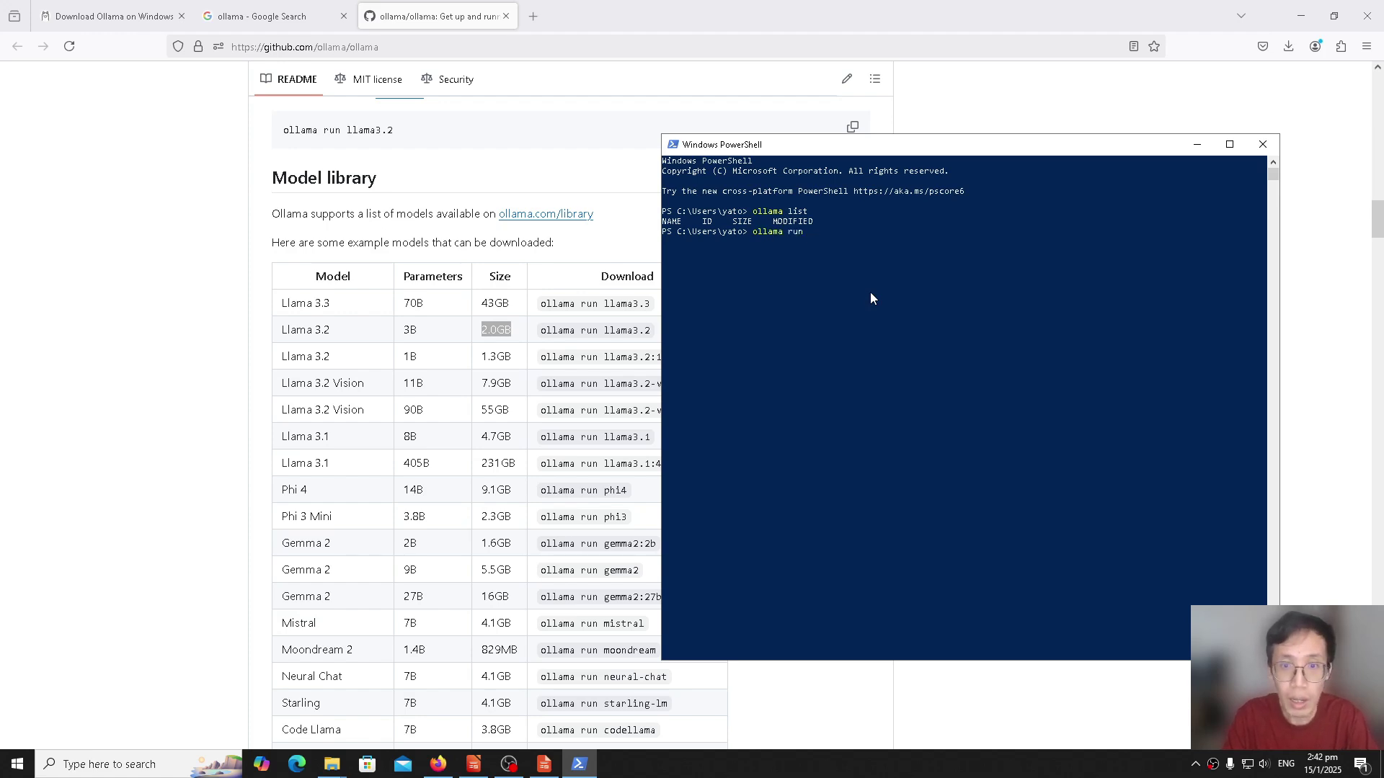
pyautogui.write(' llama3.2')
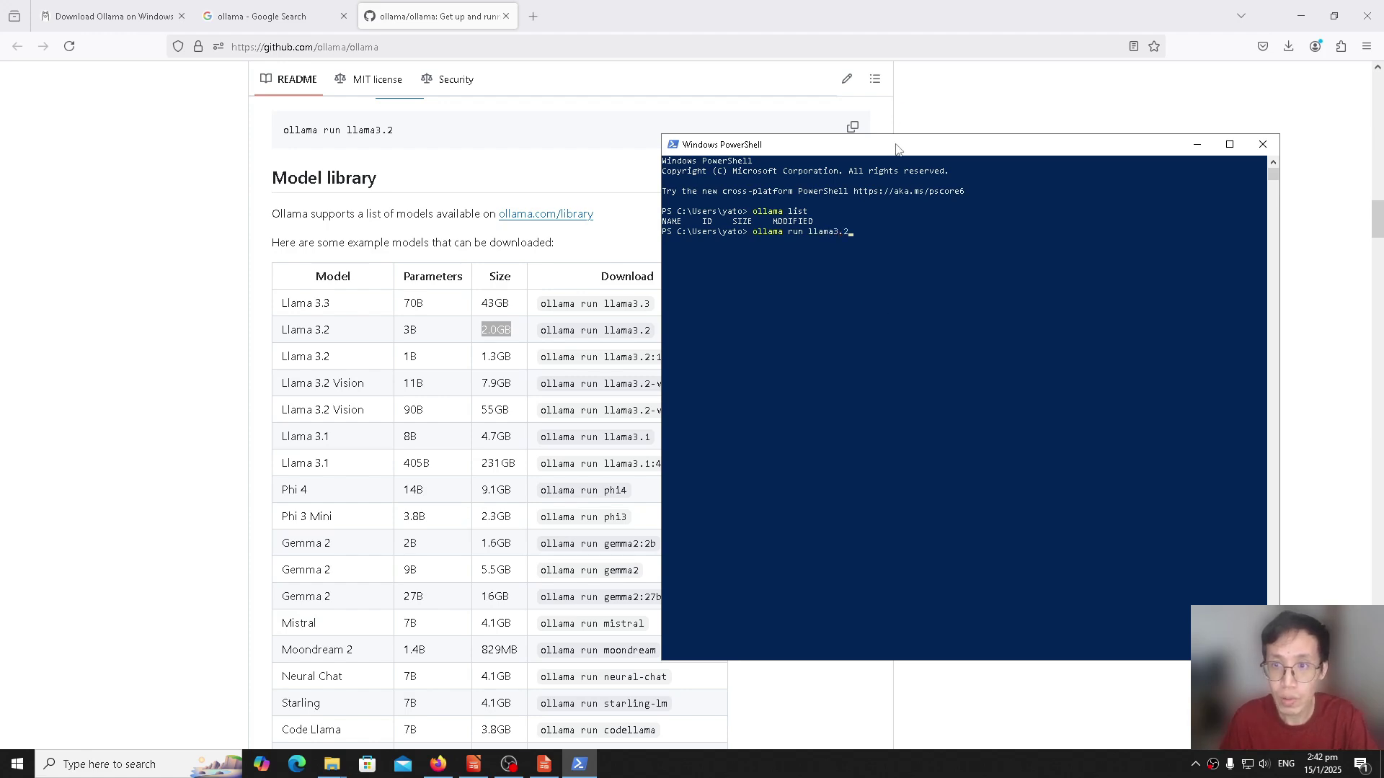
pyautogui.moveTo(895, 144); pyautogui.dragTo(954, 155)
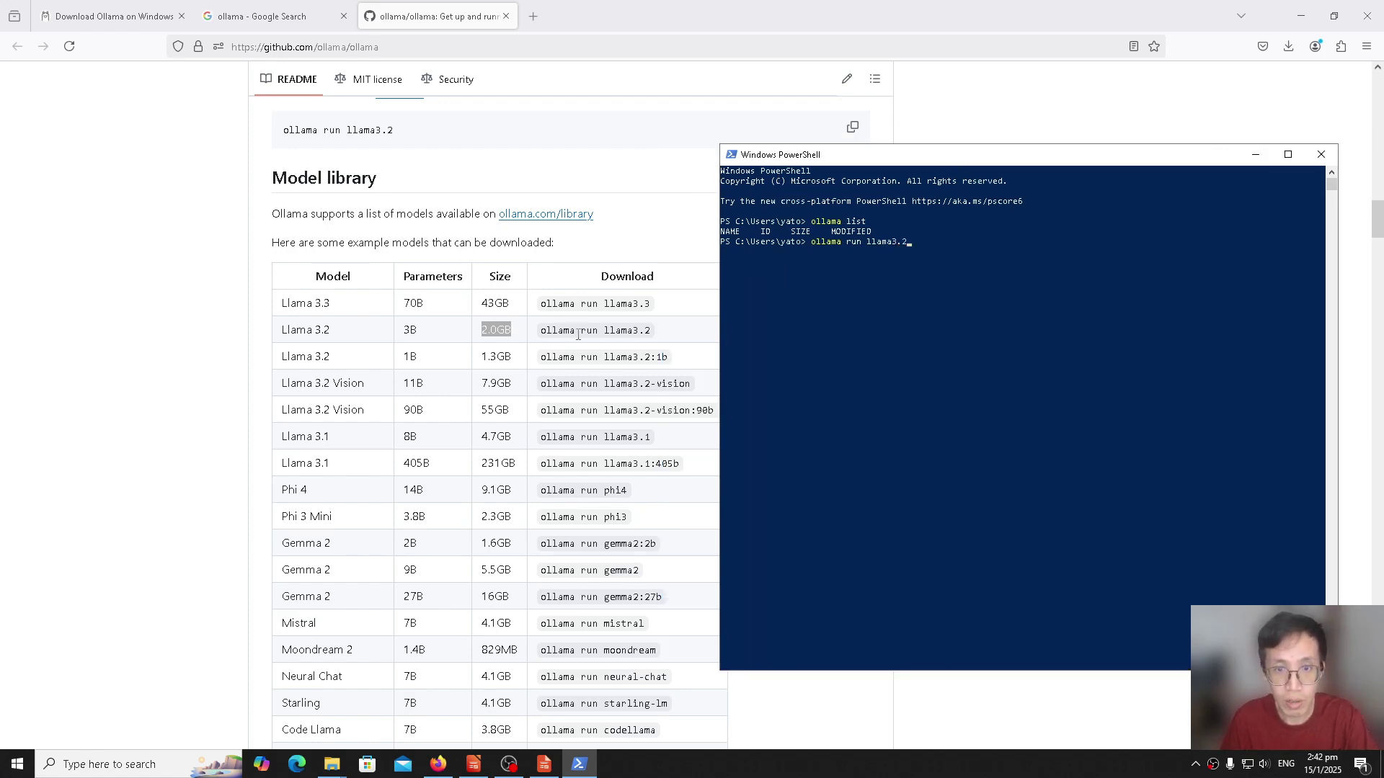
pyautogui.click(1005, 300)
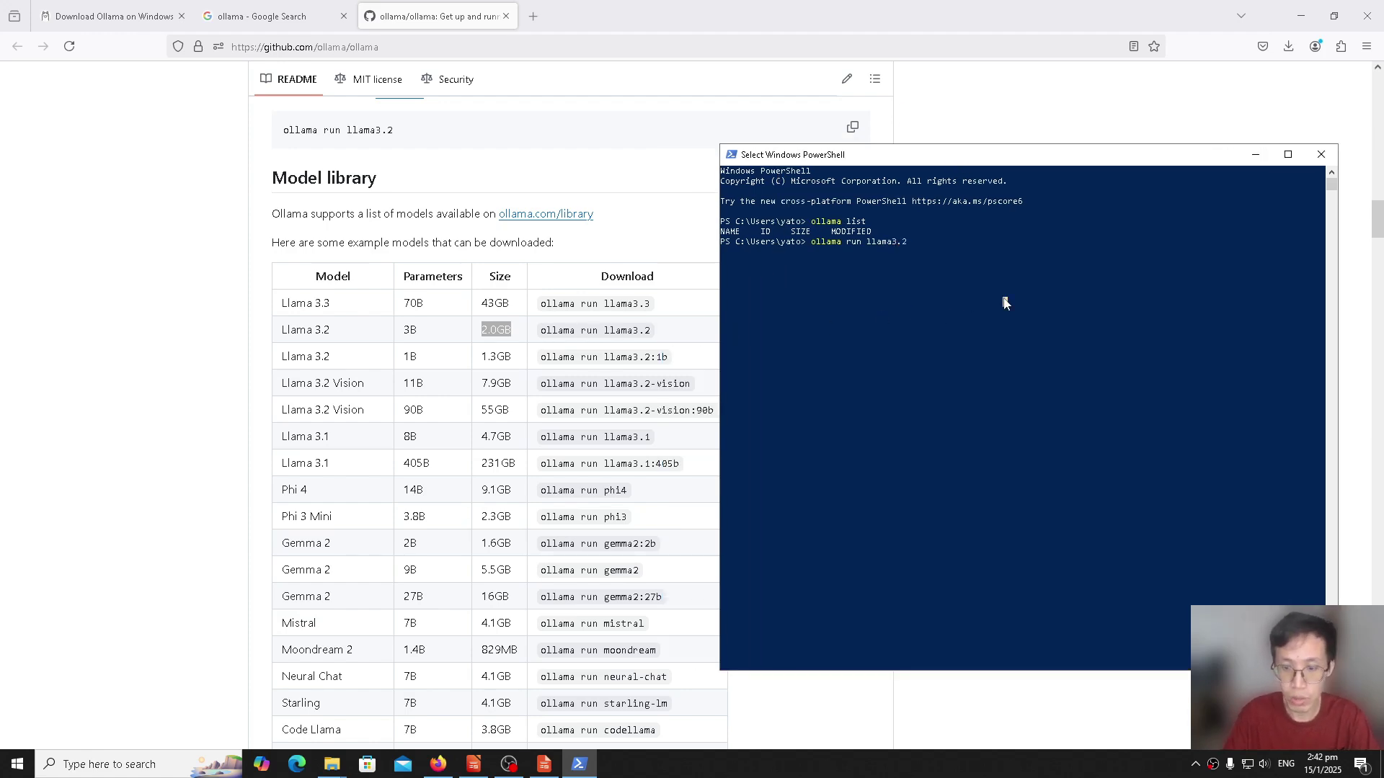
pyautogui.press('Return')
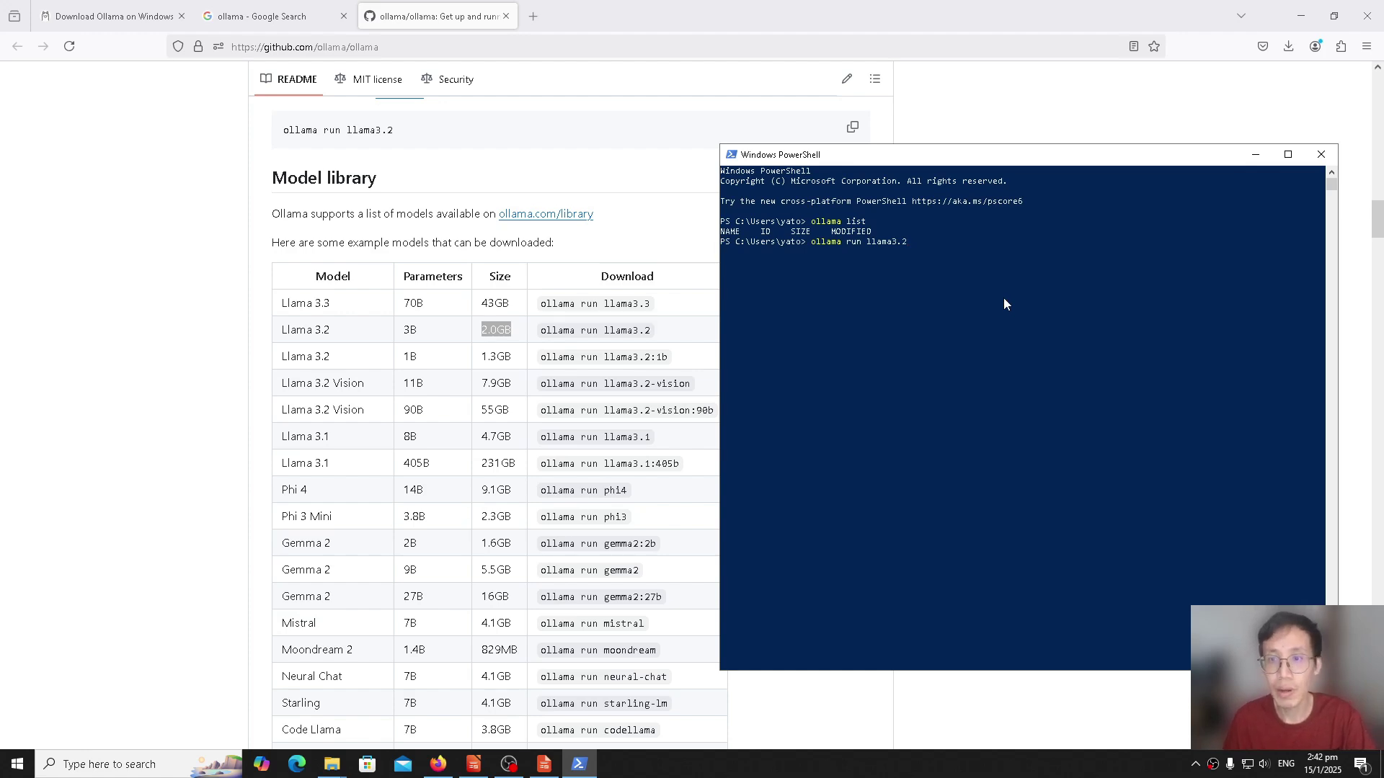
pyautogui.click(1004, 299)
pyautogui.press('Return')
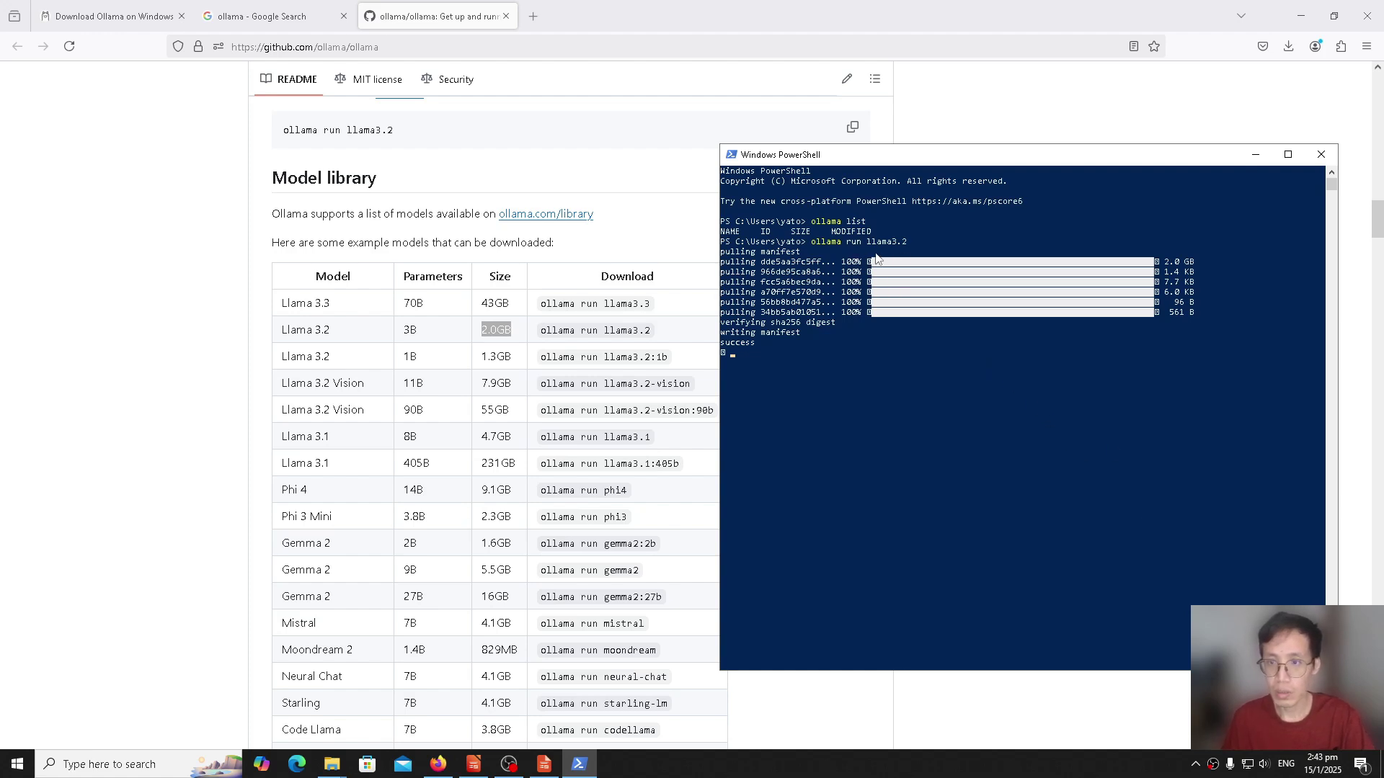
# - Ask the Llama 3.2 model "why is the sky blue?" and look over its answer
pyautogui.click(1022, 377)
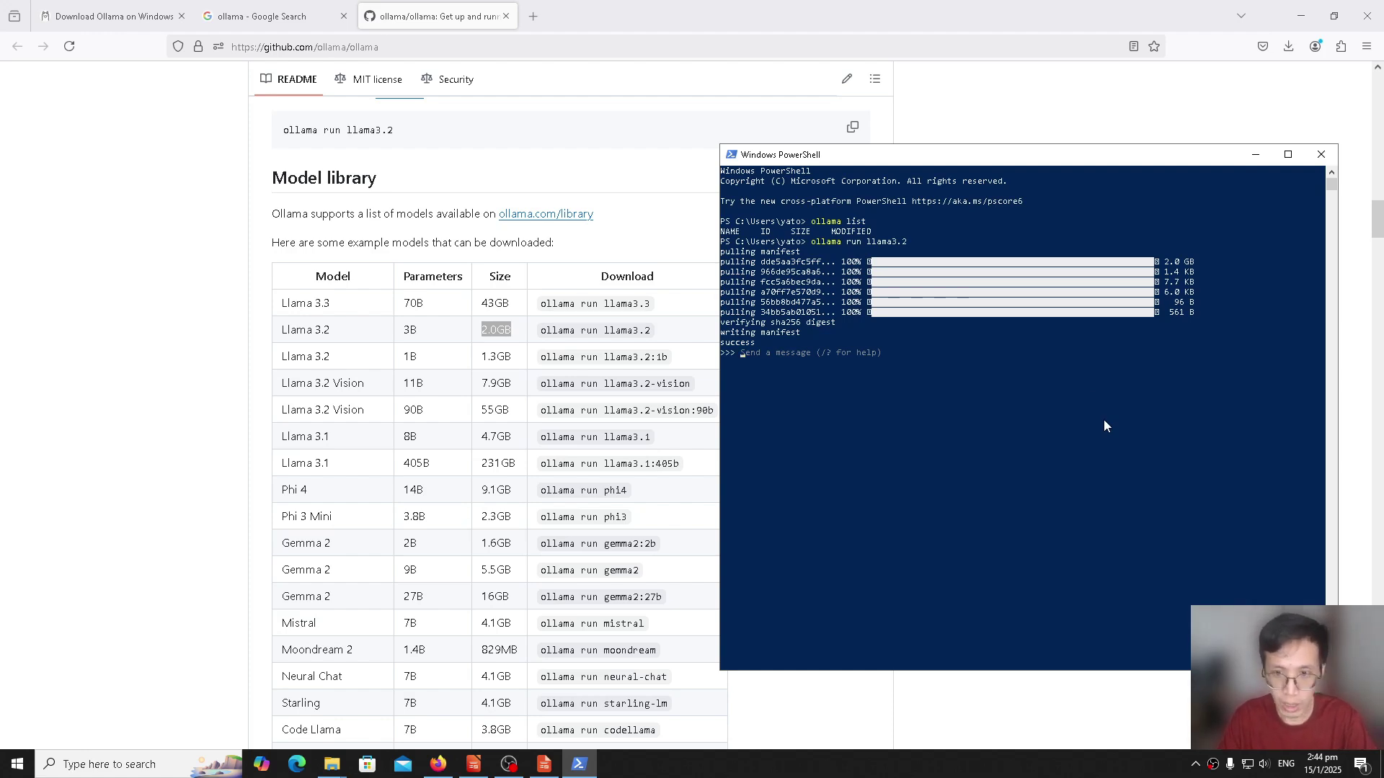
pyautogui.write('why ')
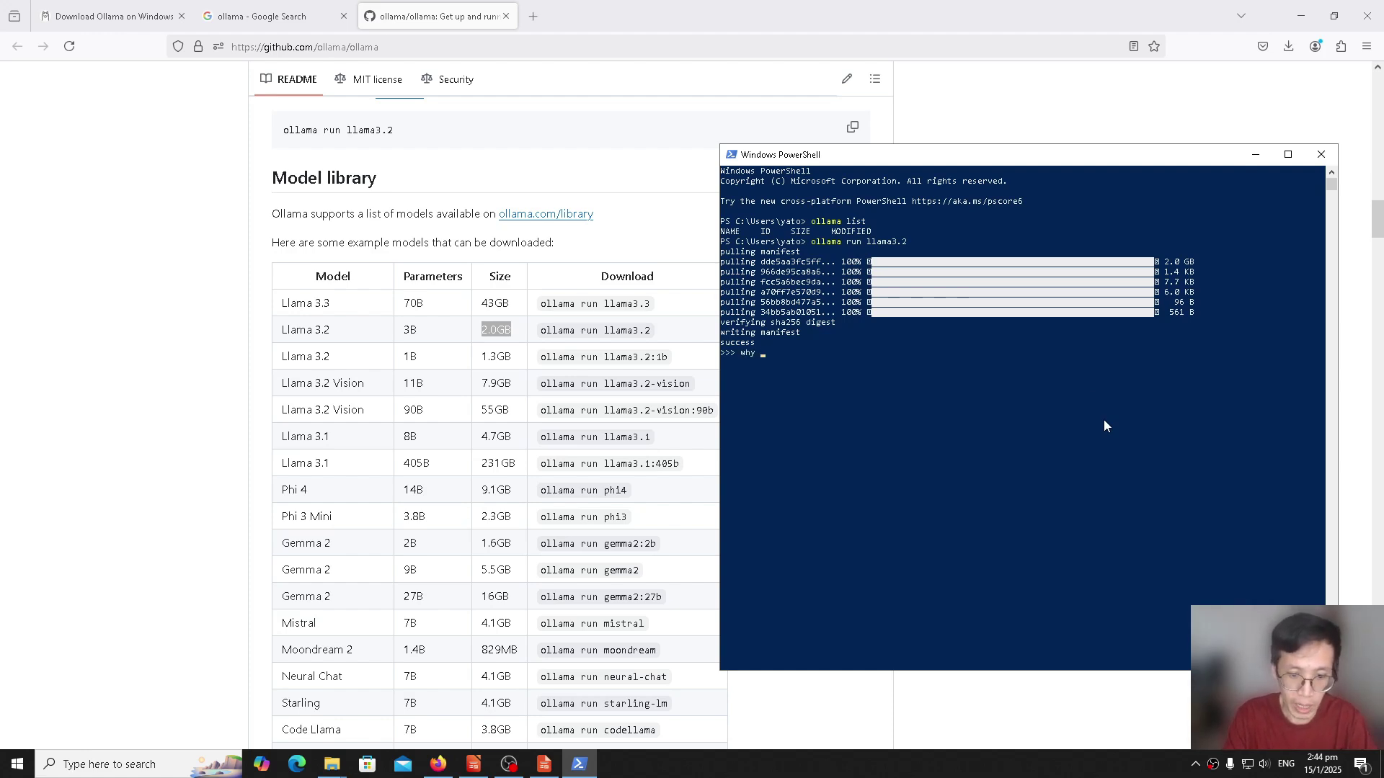
pyautogui.write('is the sky ')
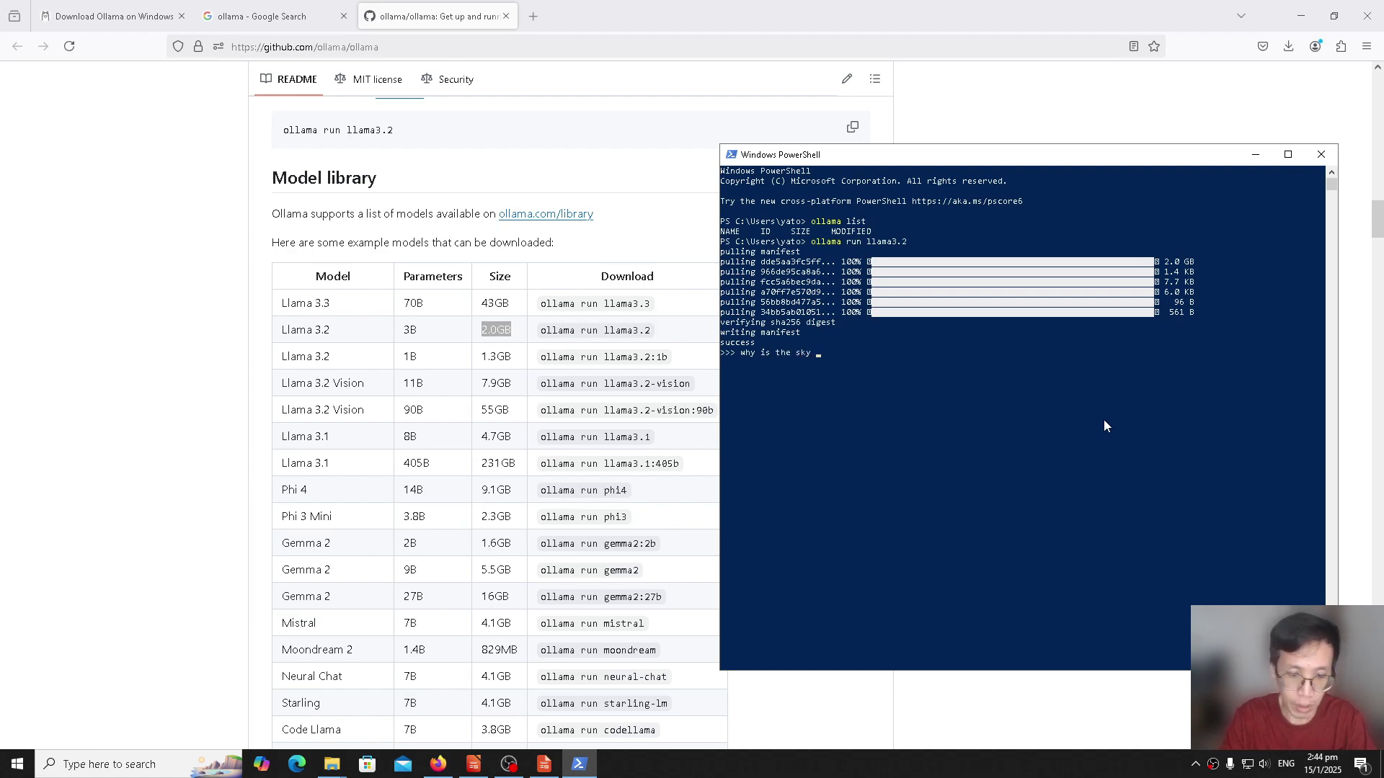
pyautogui.write('blue?')
pyautogui.press('Return')
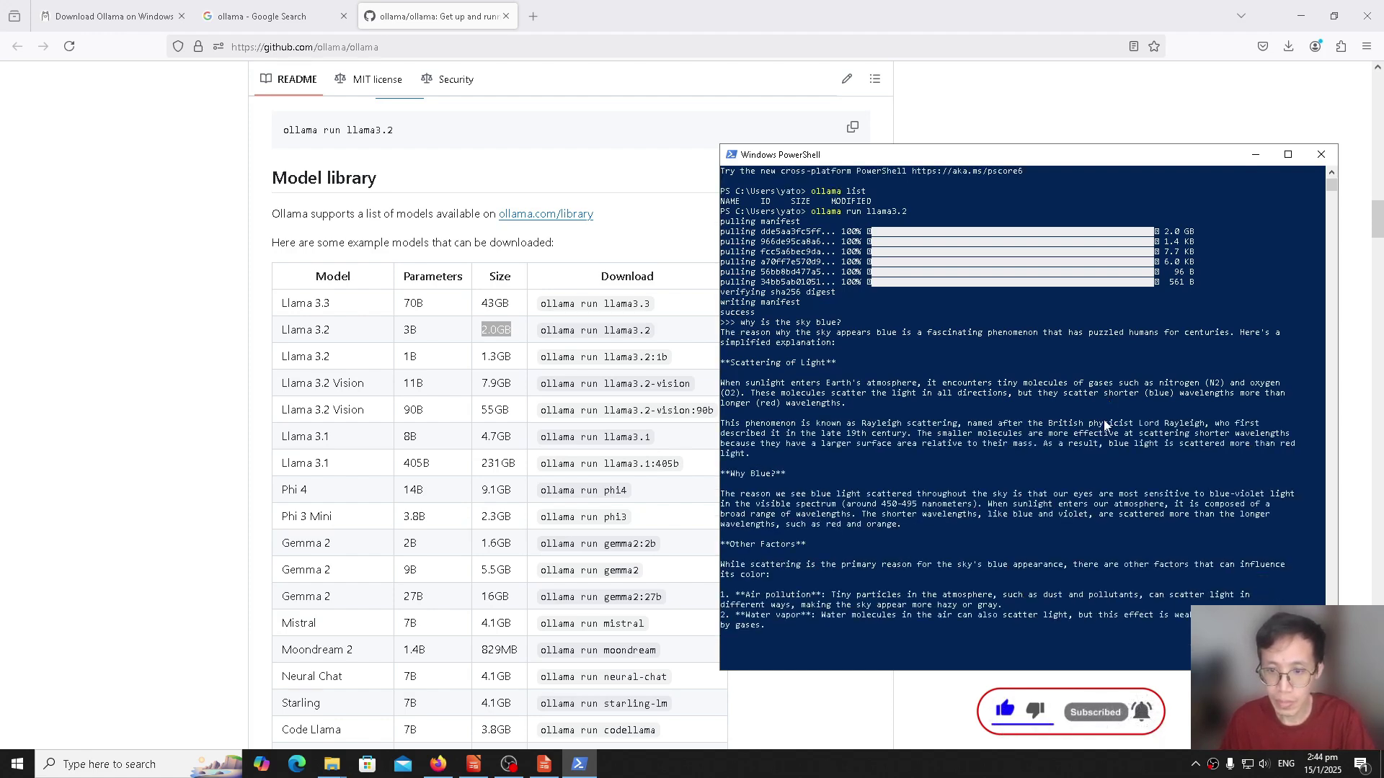
pyautogui.scroll(-5, 1132, 427)
pyautogui.scroll(6, 1131, 427)
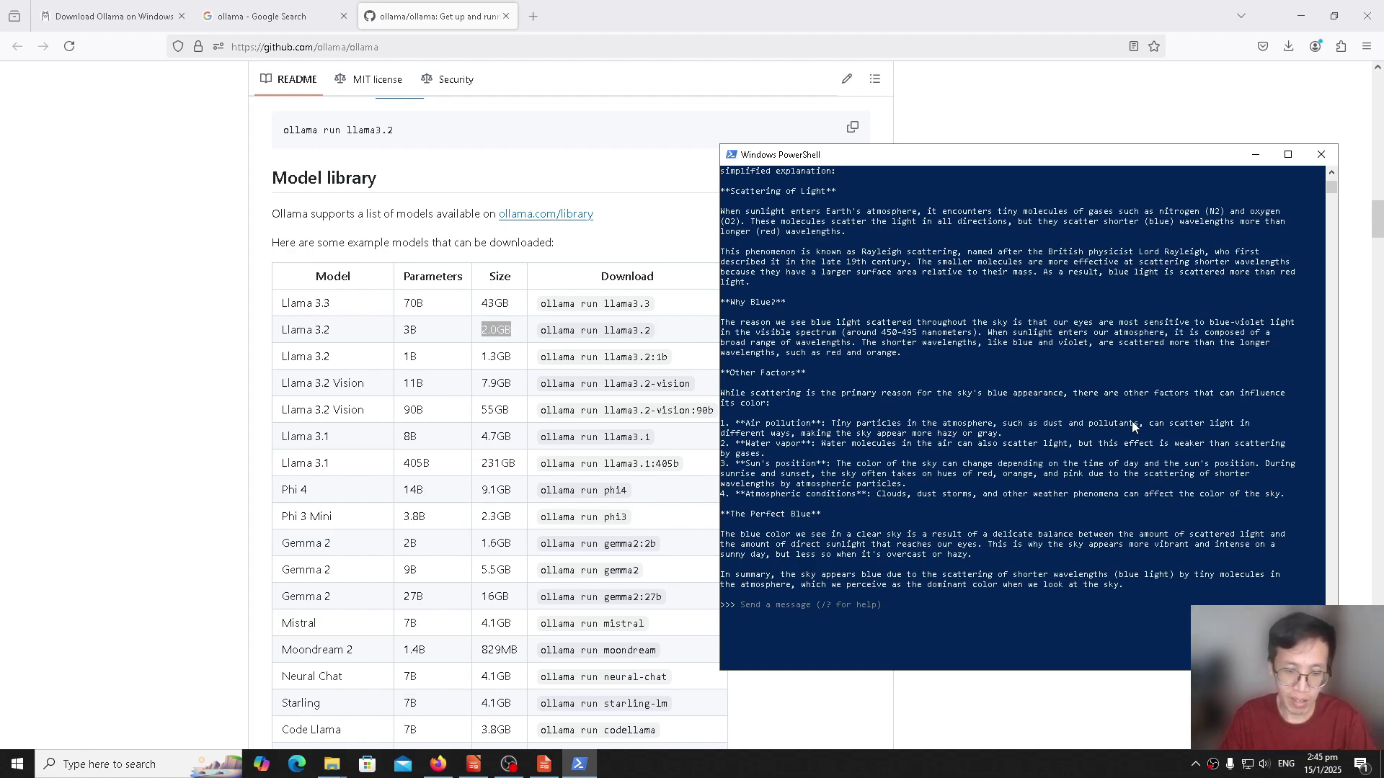
# - Ask the model "what is the latest news headline today on 15 jan 2025?"
pyautogui.write('wh')
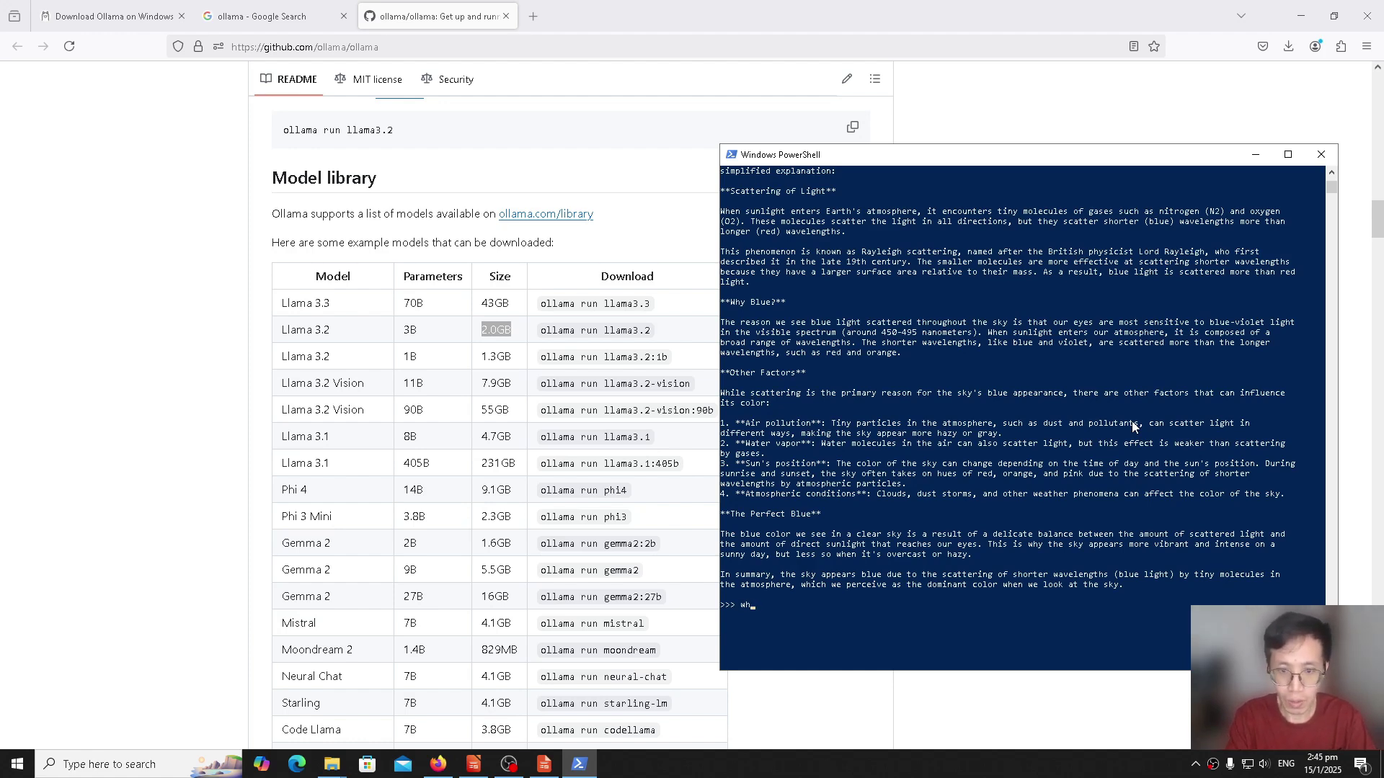
pyautogui.write('o i')
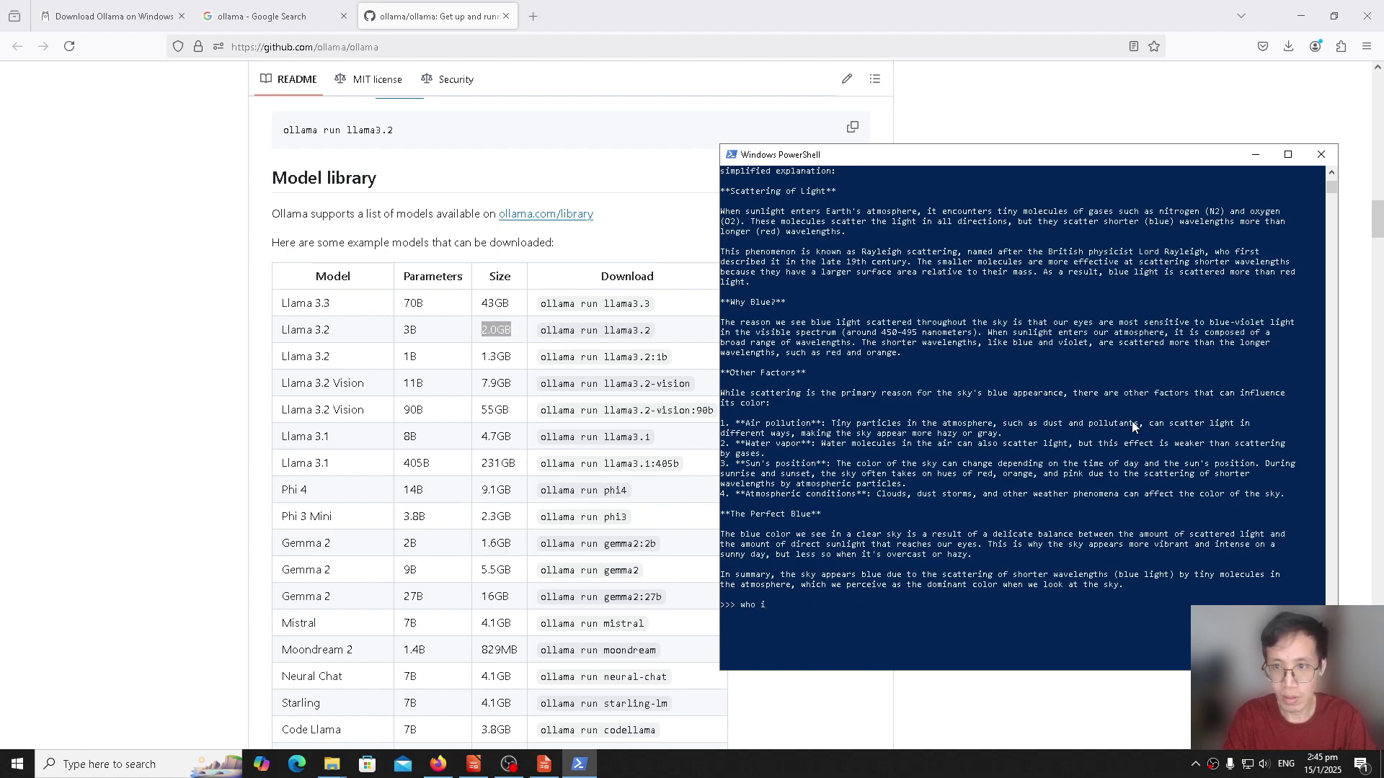
pyautogui.press('BackSpace')
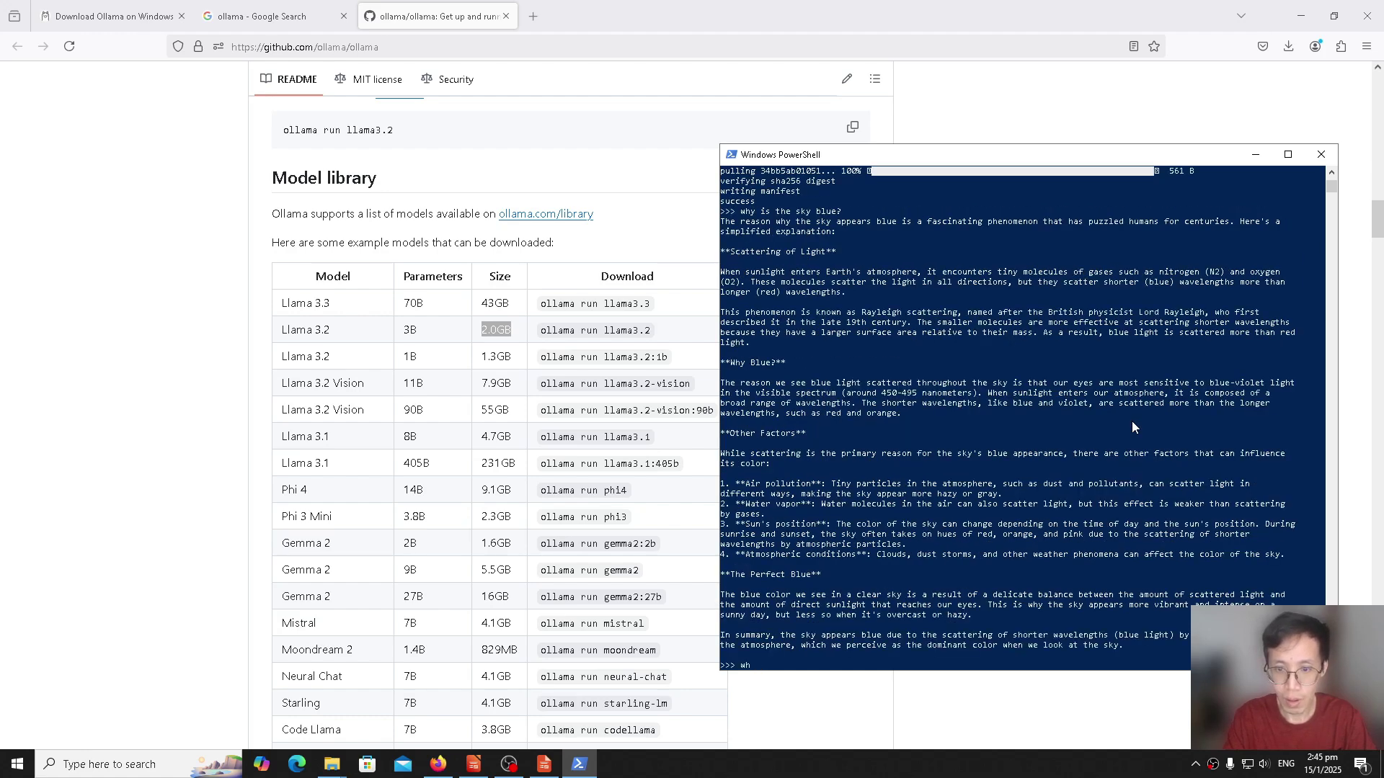
pyautogui.write('at is the latest news')
pyautogui.press('BackSpace')
pyautogui.press('BackSpace')
pyautogui.press('BackSpace')
pyautogui.press('BackSpace')
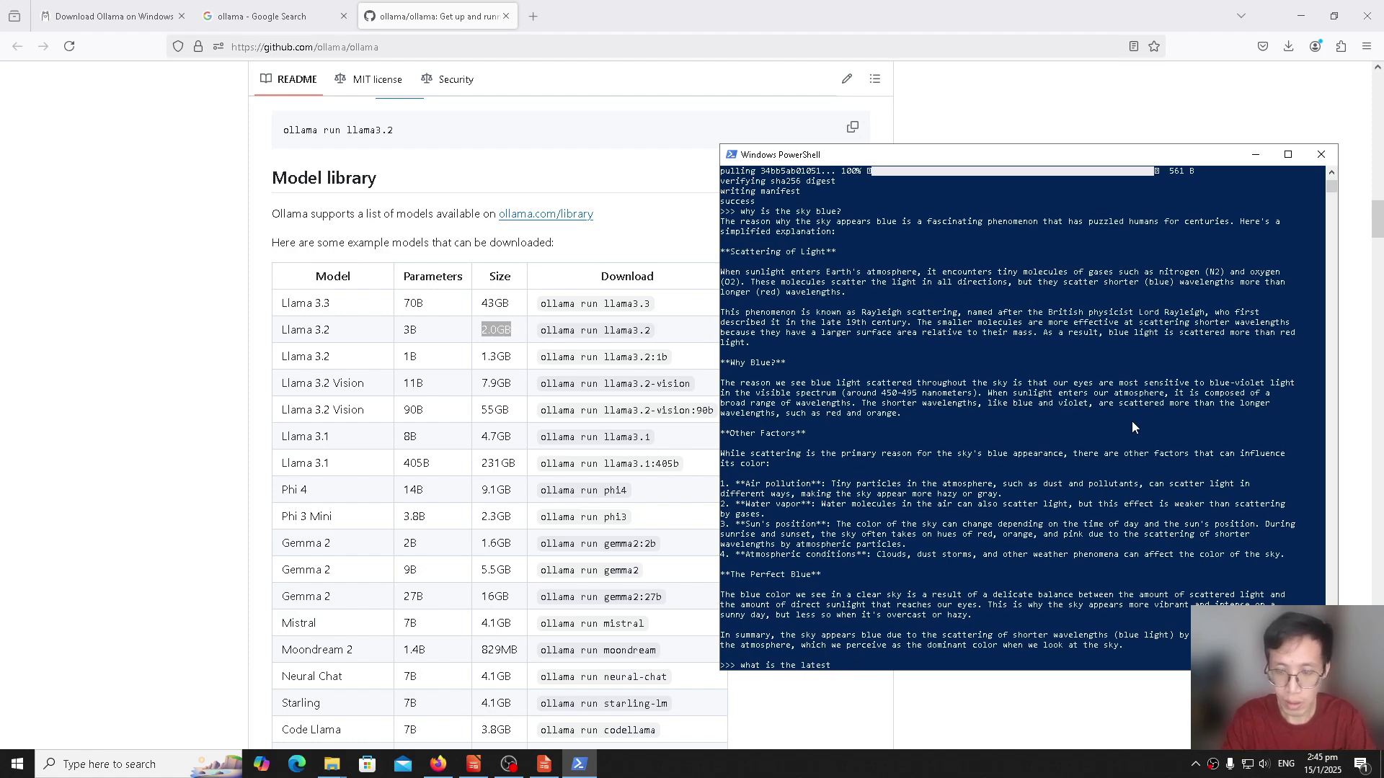
pyautogui.write('news headline today on 15')
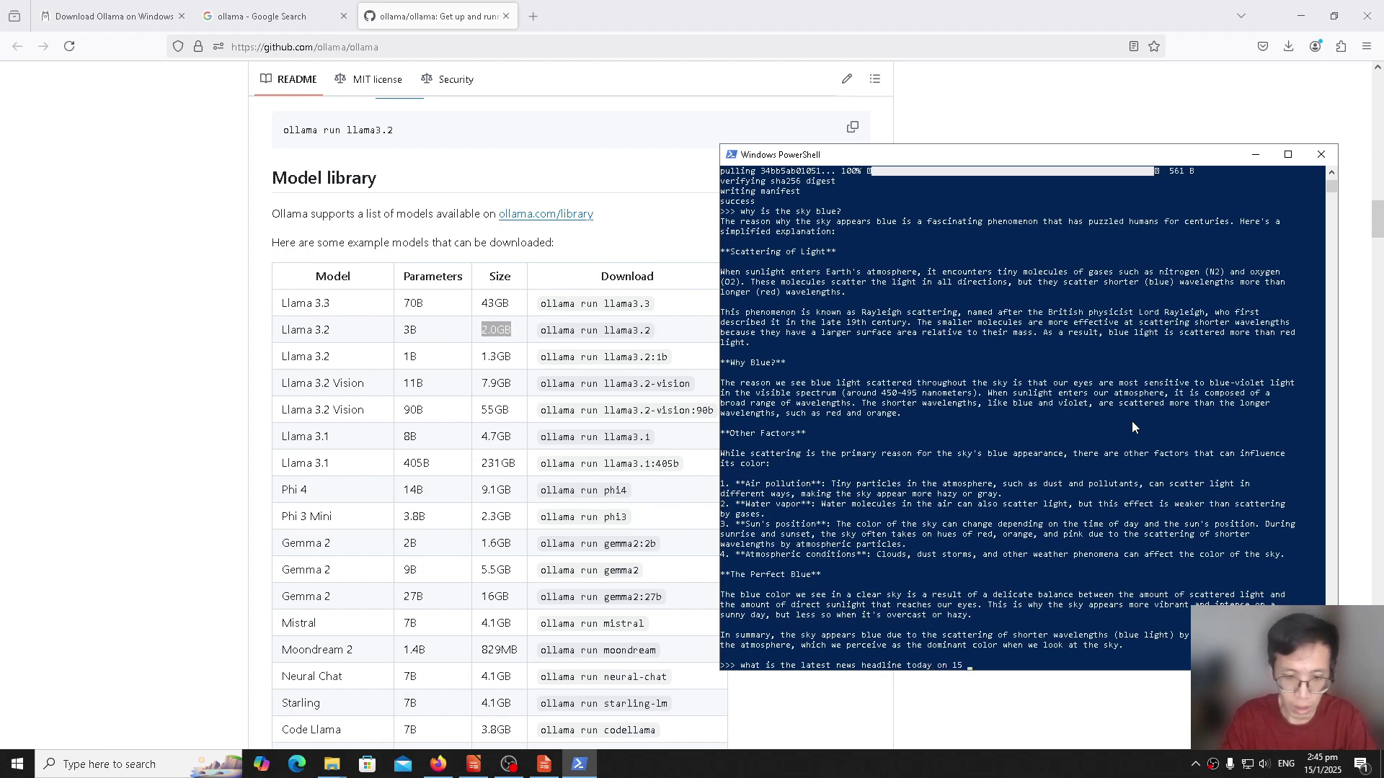
pyautogui.write(' jan 2025?')
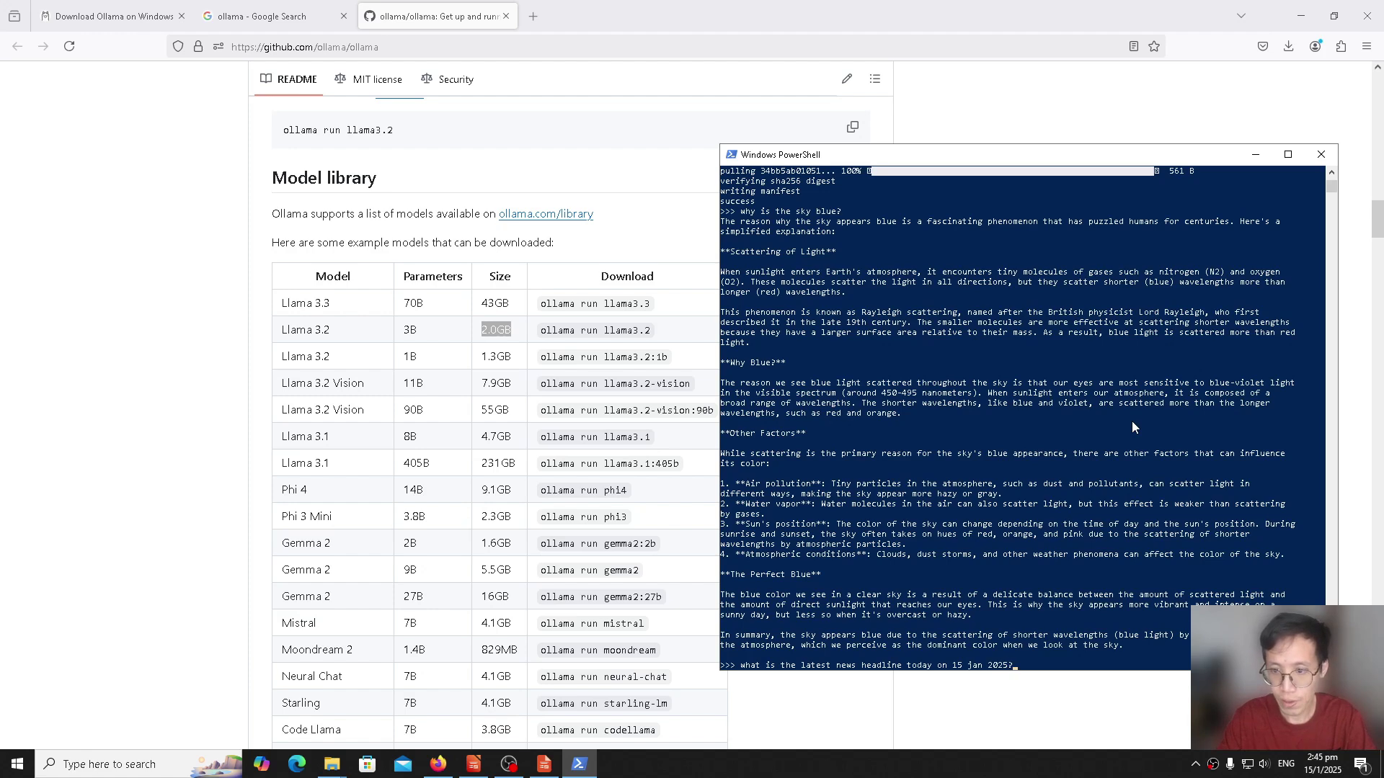
pyautogui.press('Return')
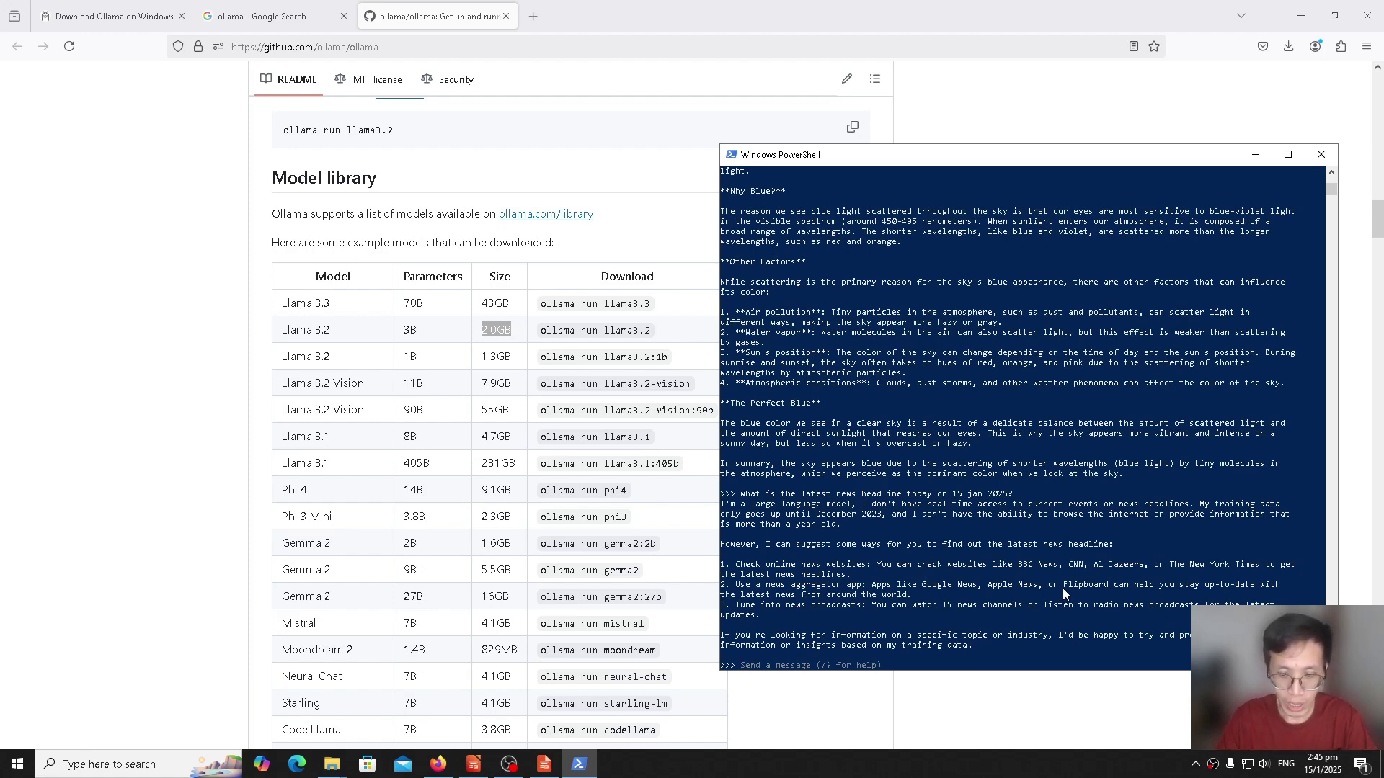
# - Exit the model chat with "/bye" and run "ollama ps" to list the running models
pyautogui.write('/bye')
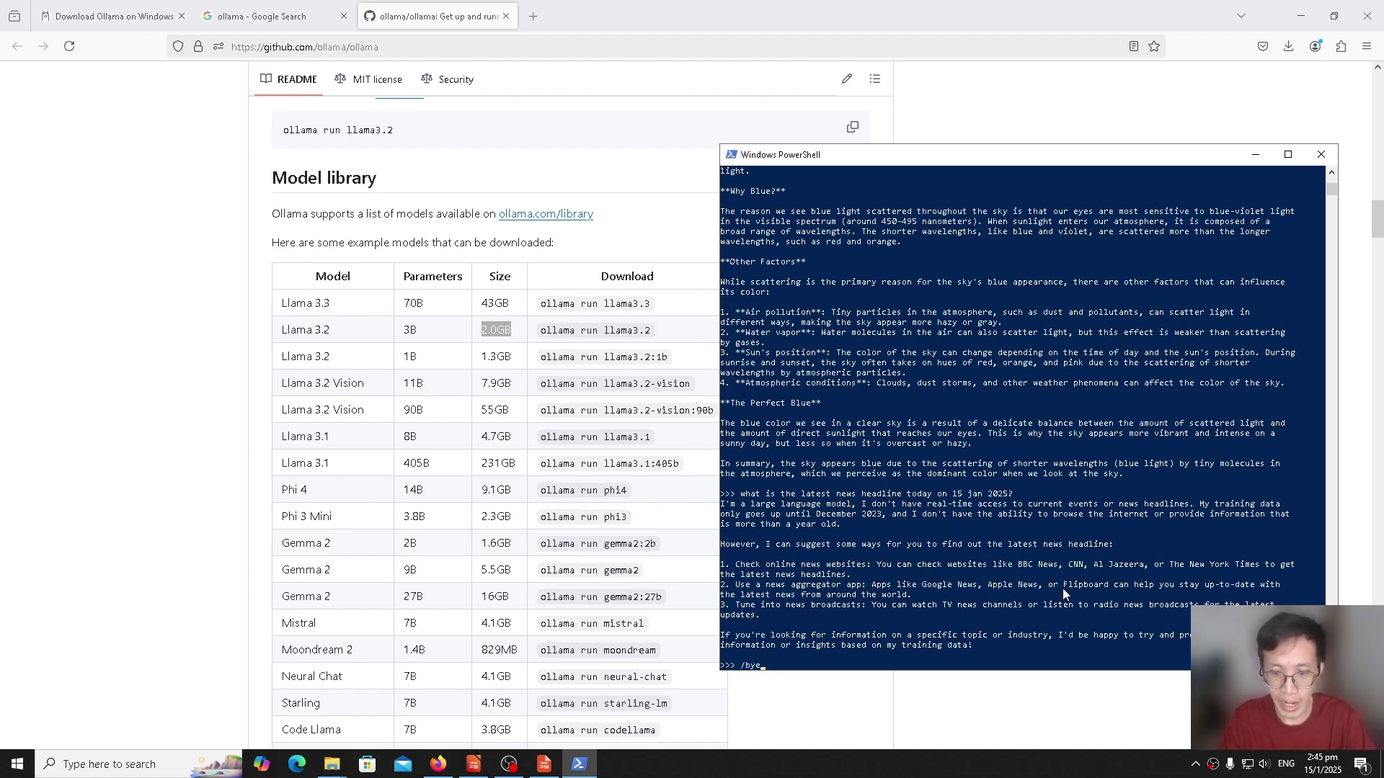
pyautogui.press('Return')
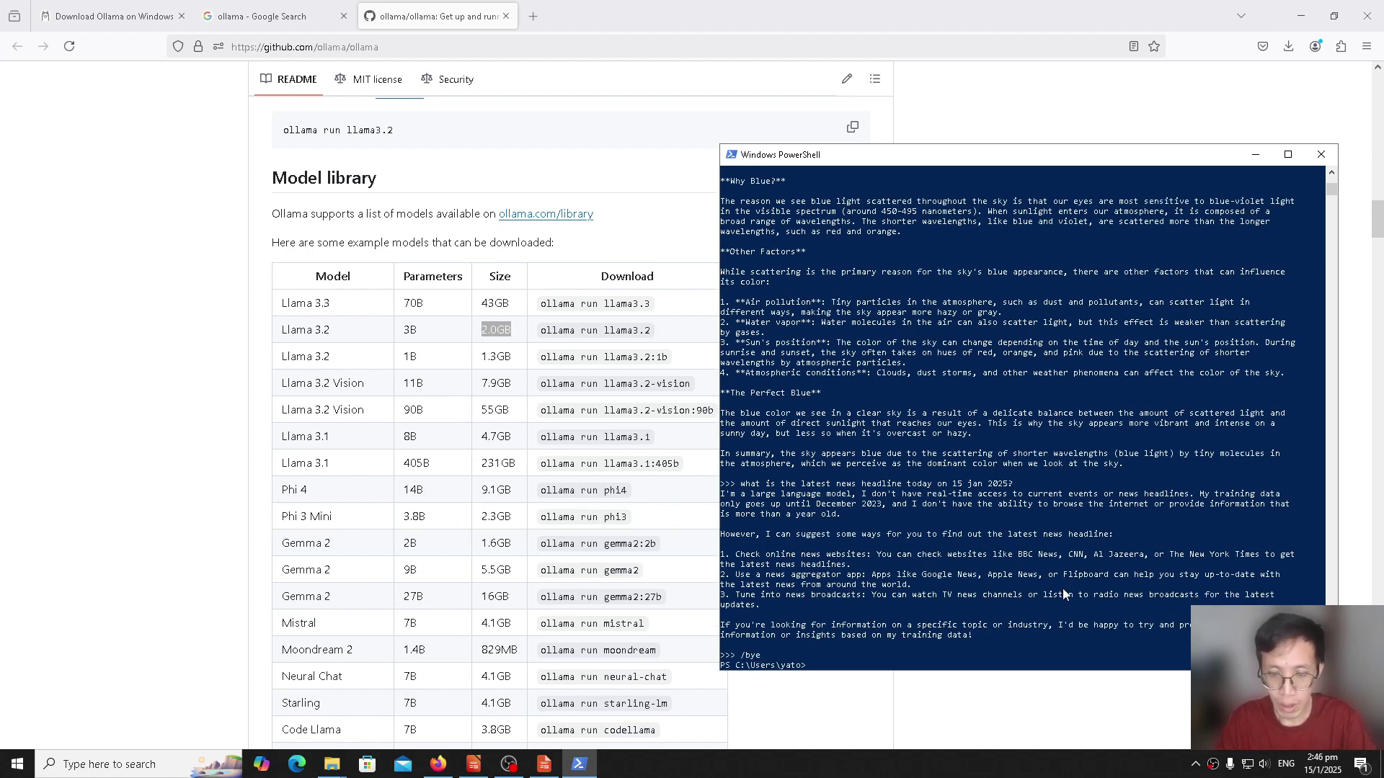
pyautogui.write('ollama ')
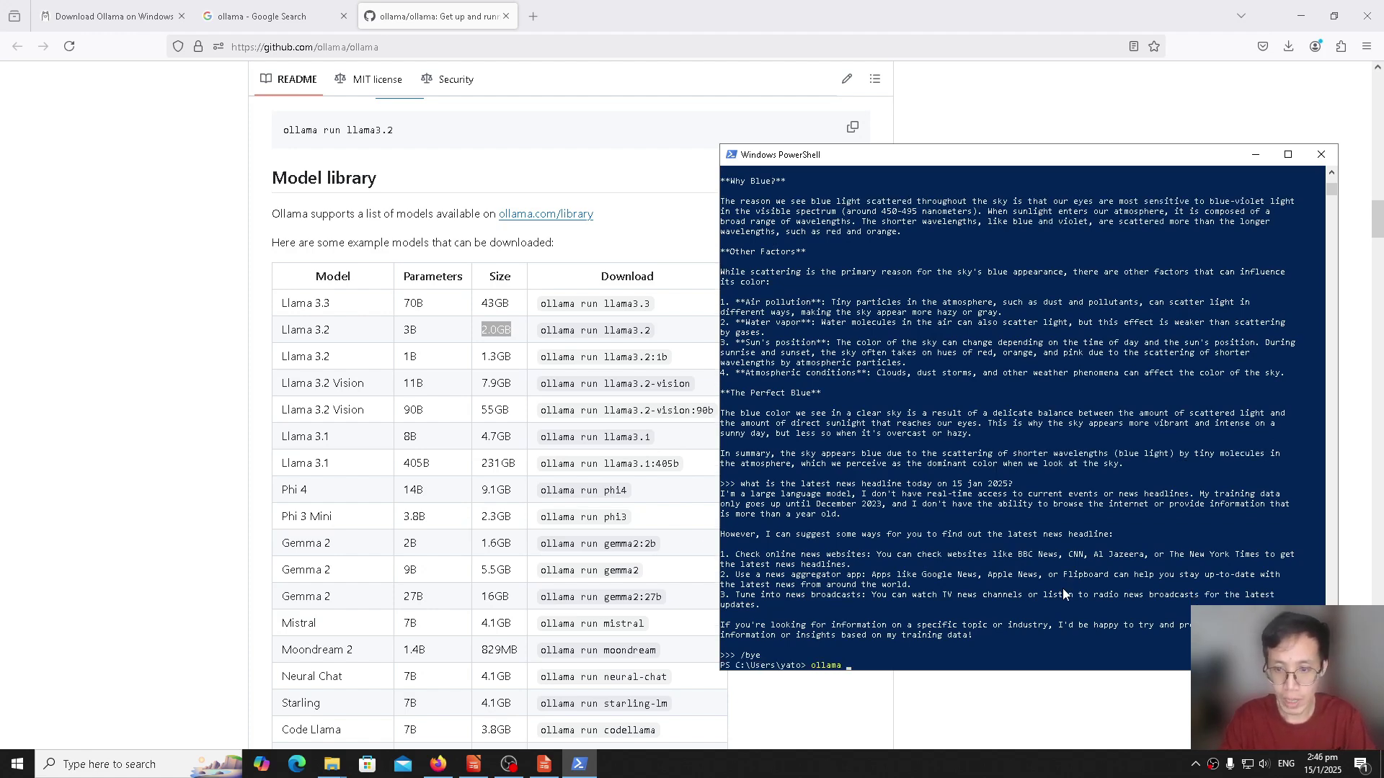
pyautogui.write('ps')
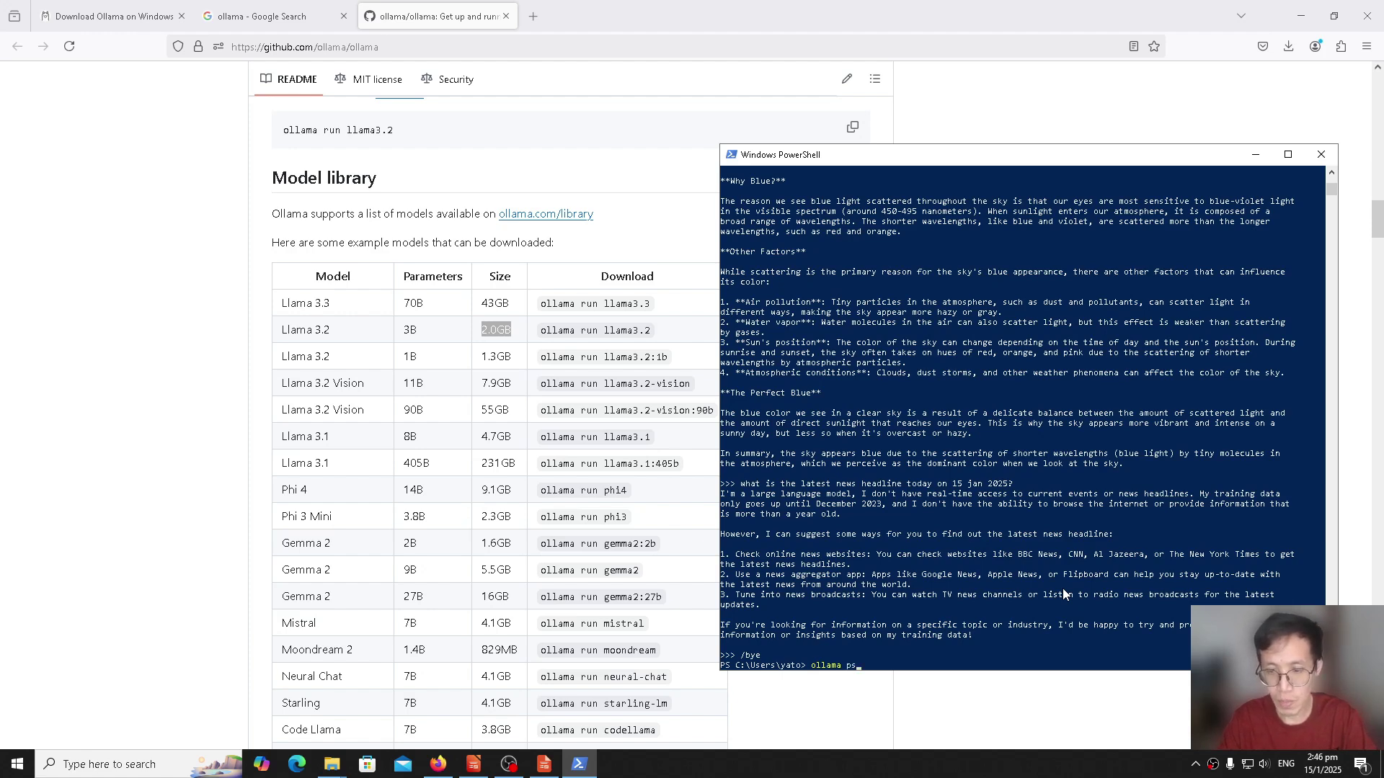
pyautogui.press('Return')
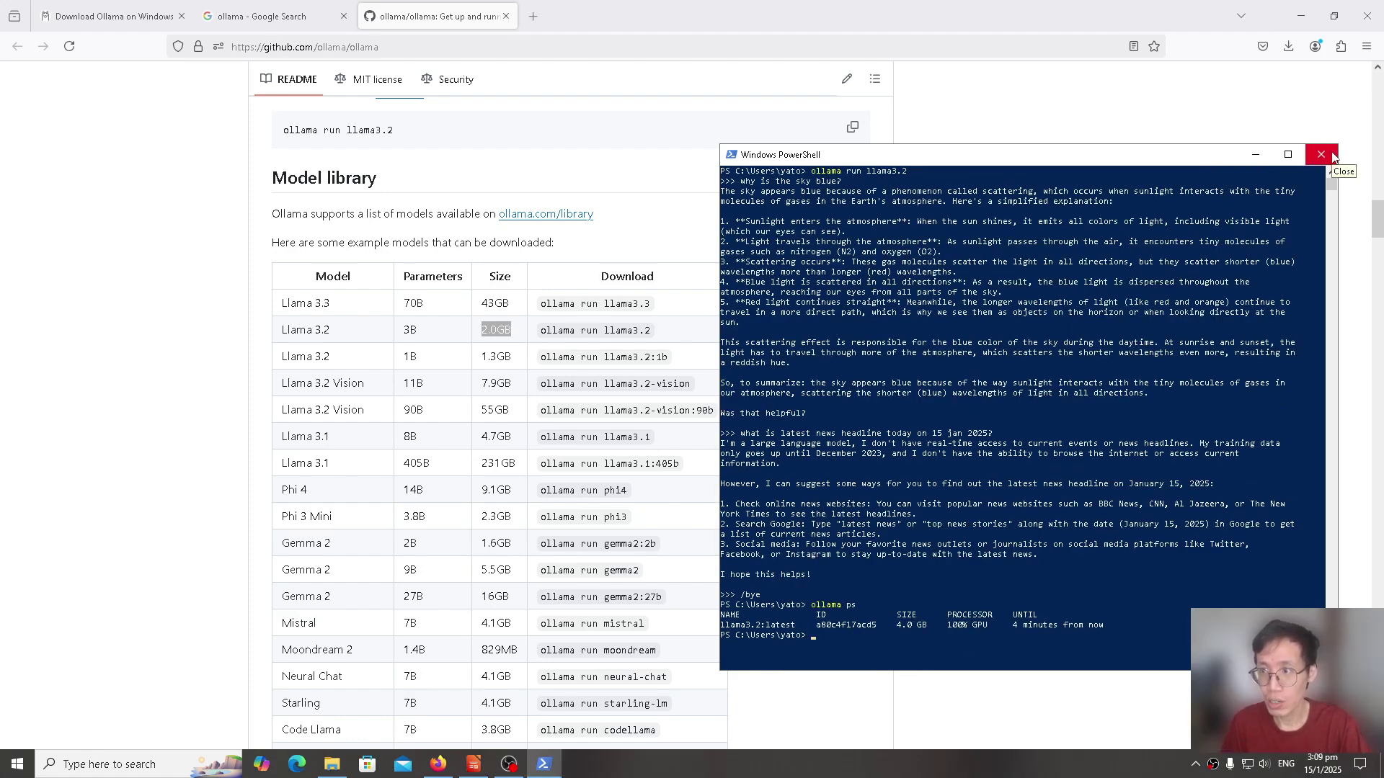
# - Close the PowerShell window and search for anythingllm in a new browser tab
pyautogui.click(1330, 159)
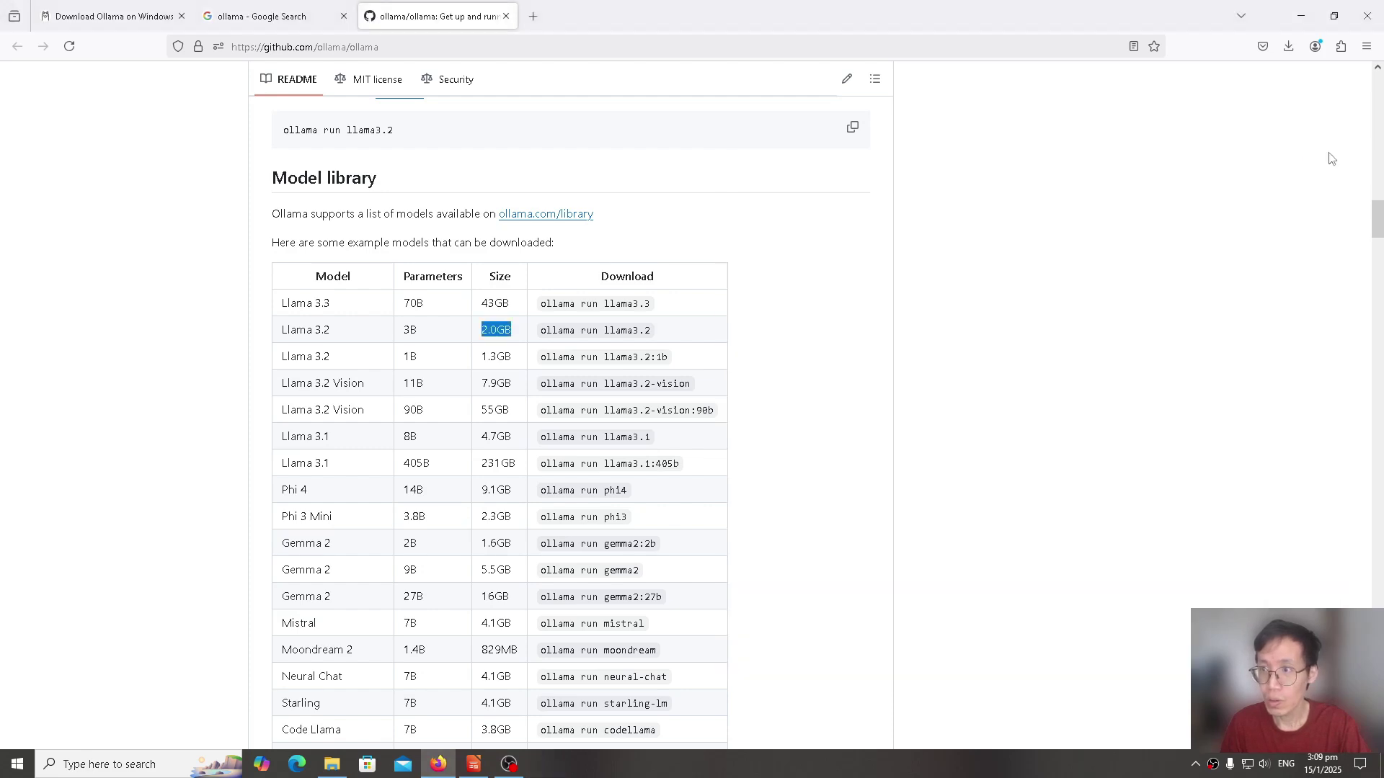
pyautogui.click(1146, 256)
pyautogui.click(534, 16)
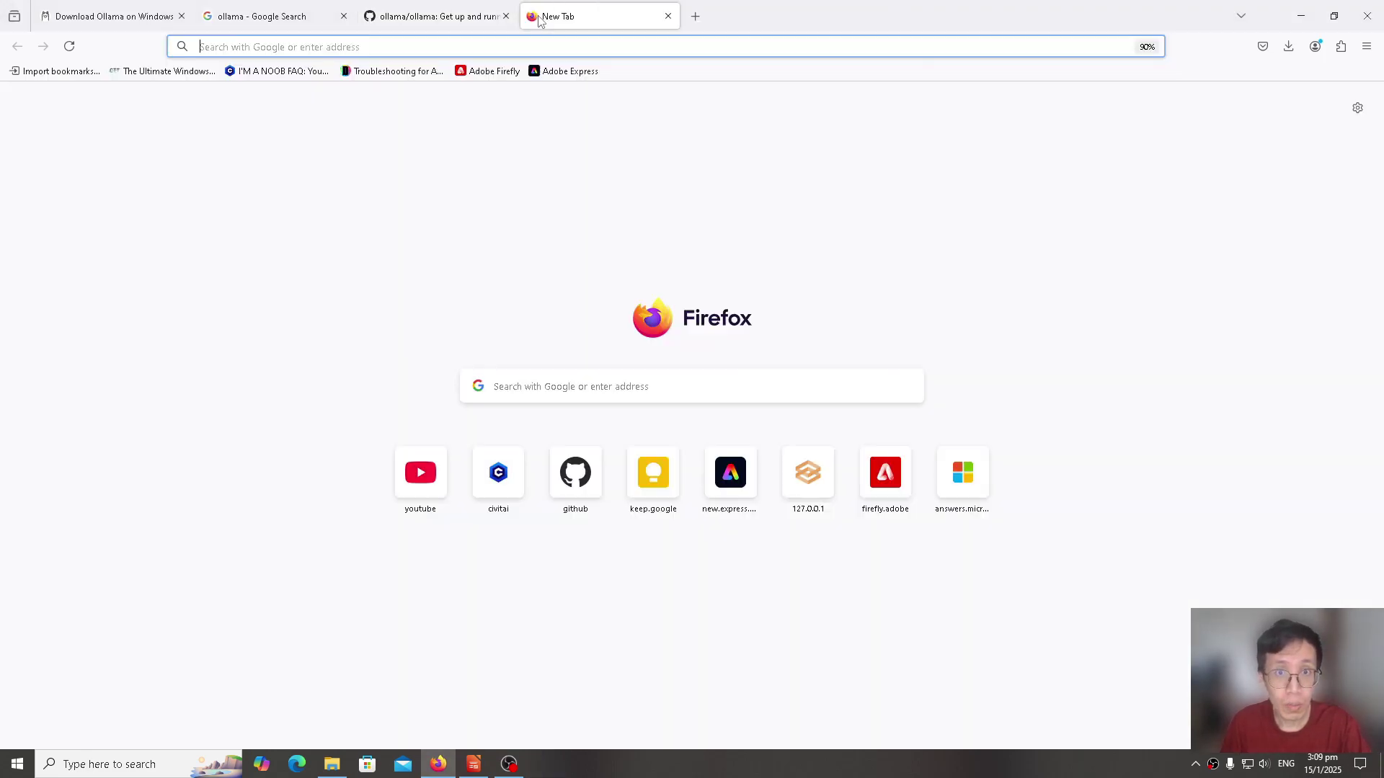
pyautogui.write('anythingllm')
pyautogui.press('Return')
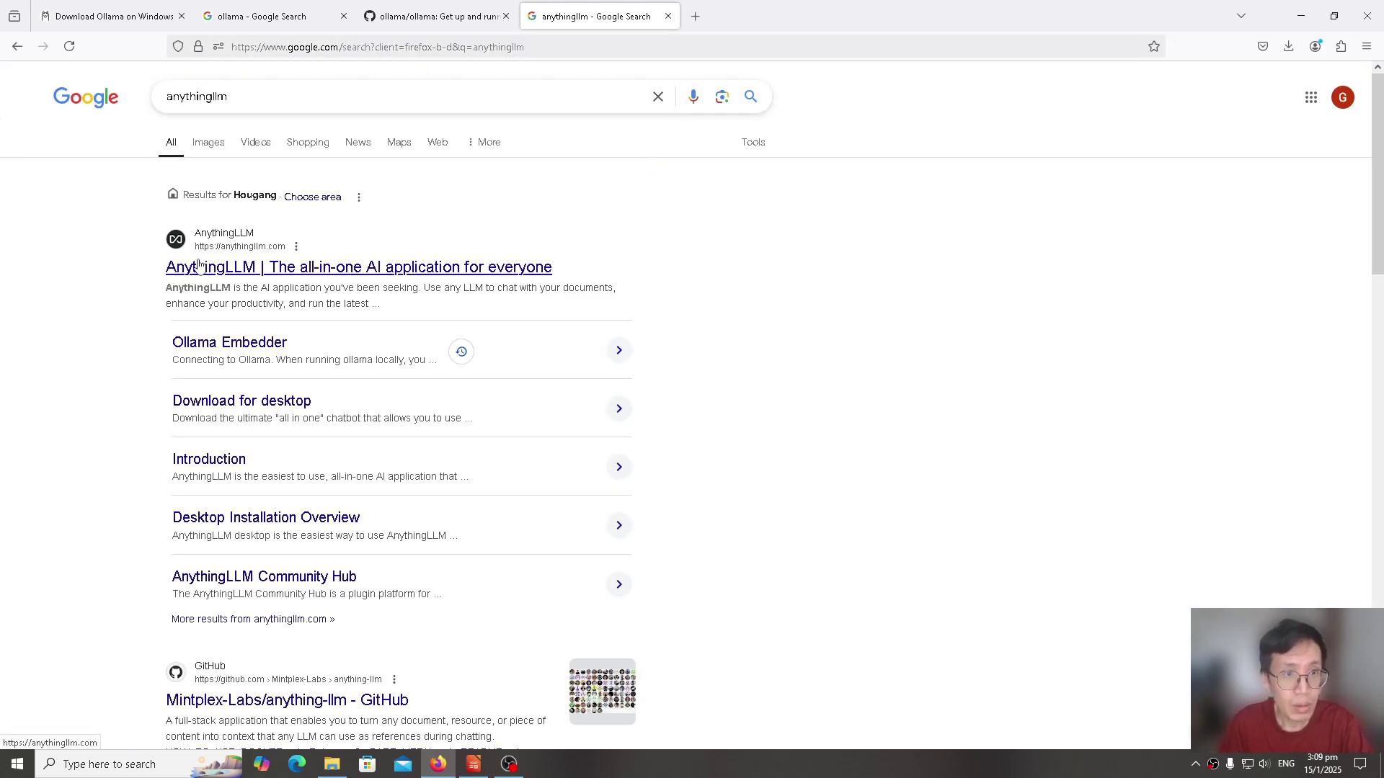
# - Open the AnythingLLM website from the search results and download the desktop installer for Windows (x64)
pyautogui.click(263, 266)
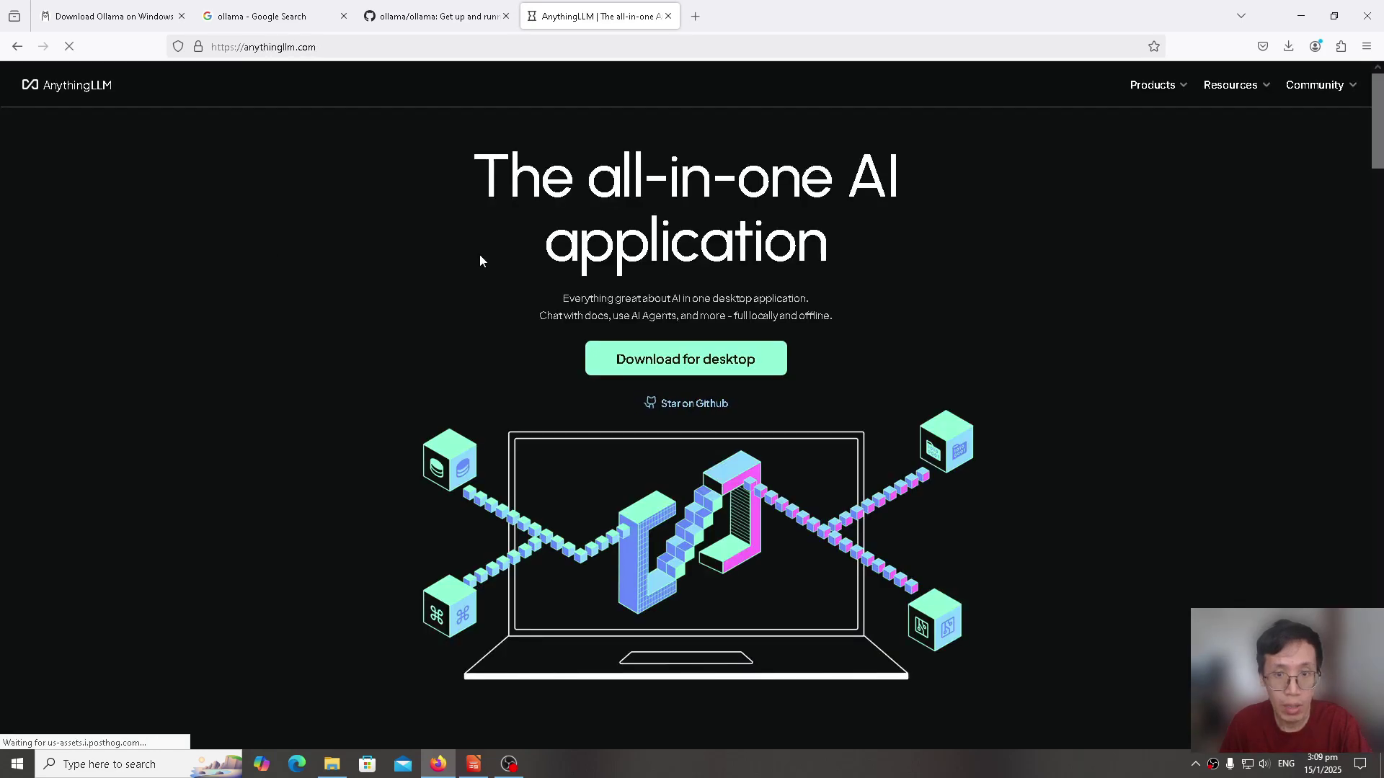
pyautogui.click(690, 360)
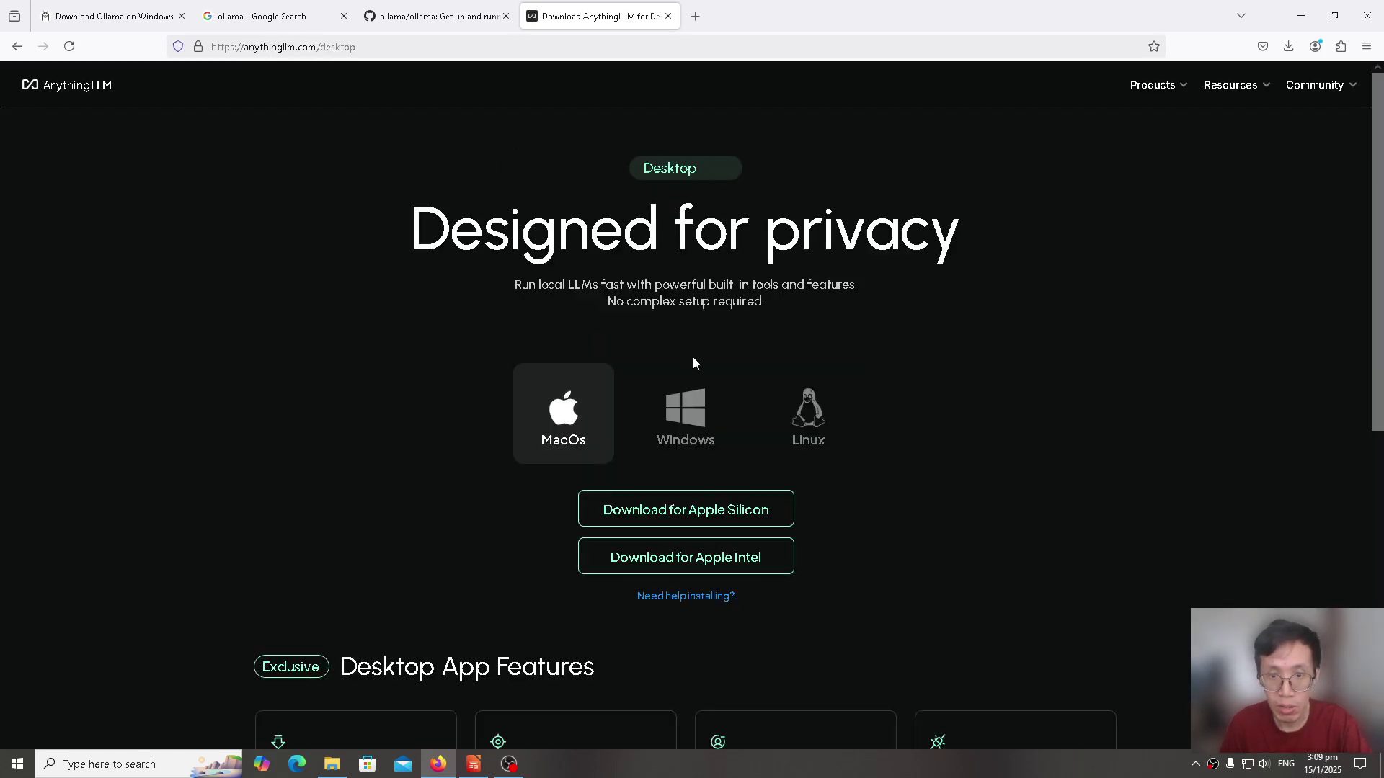
pyautogui.click(674, 424)
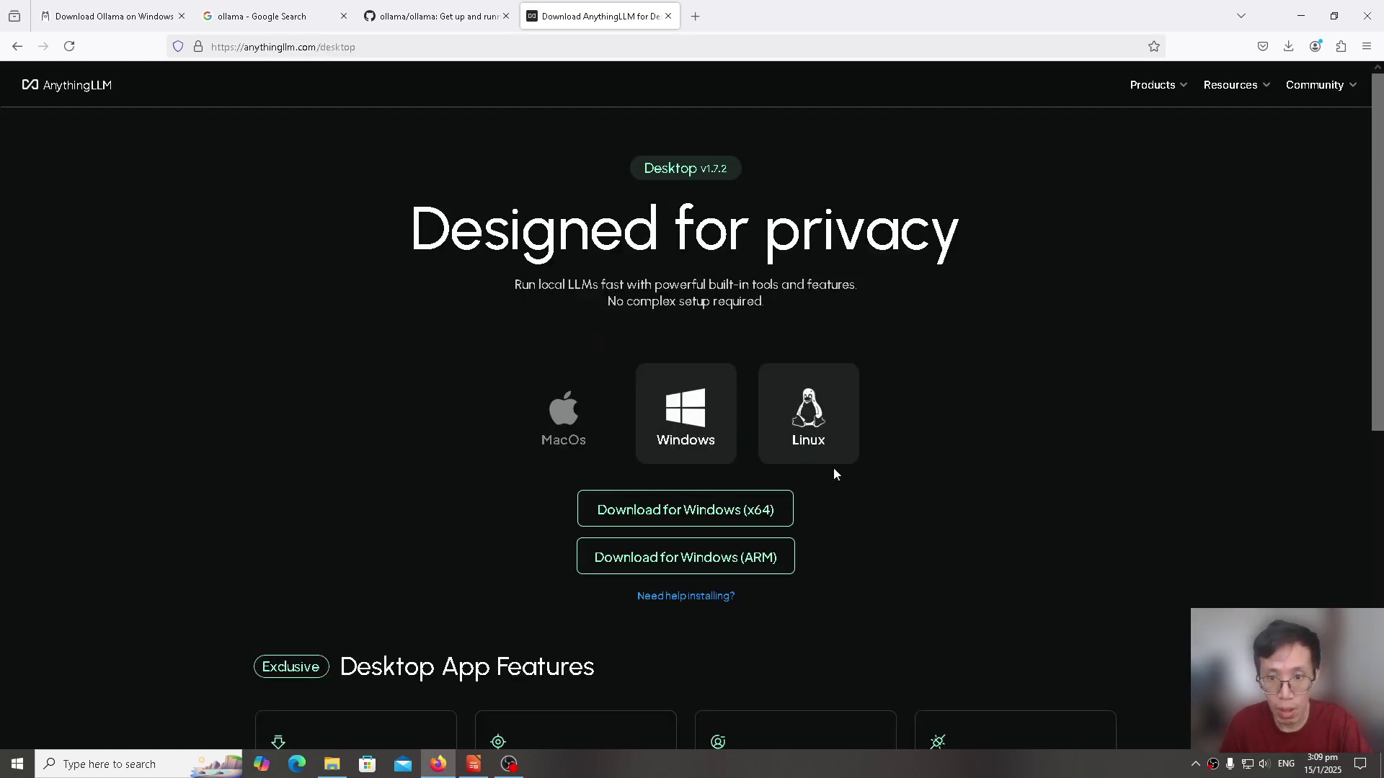
pyautogui.click(717, 522)
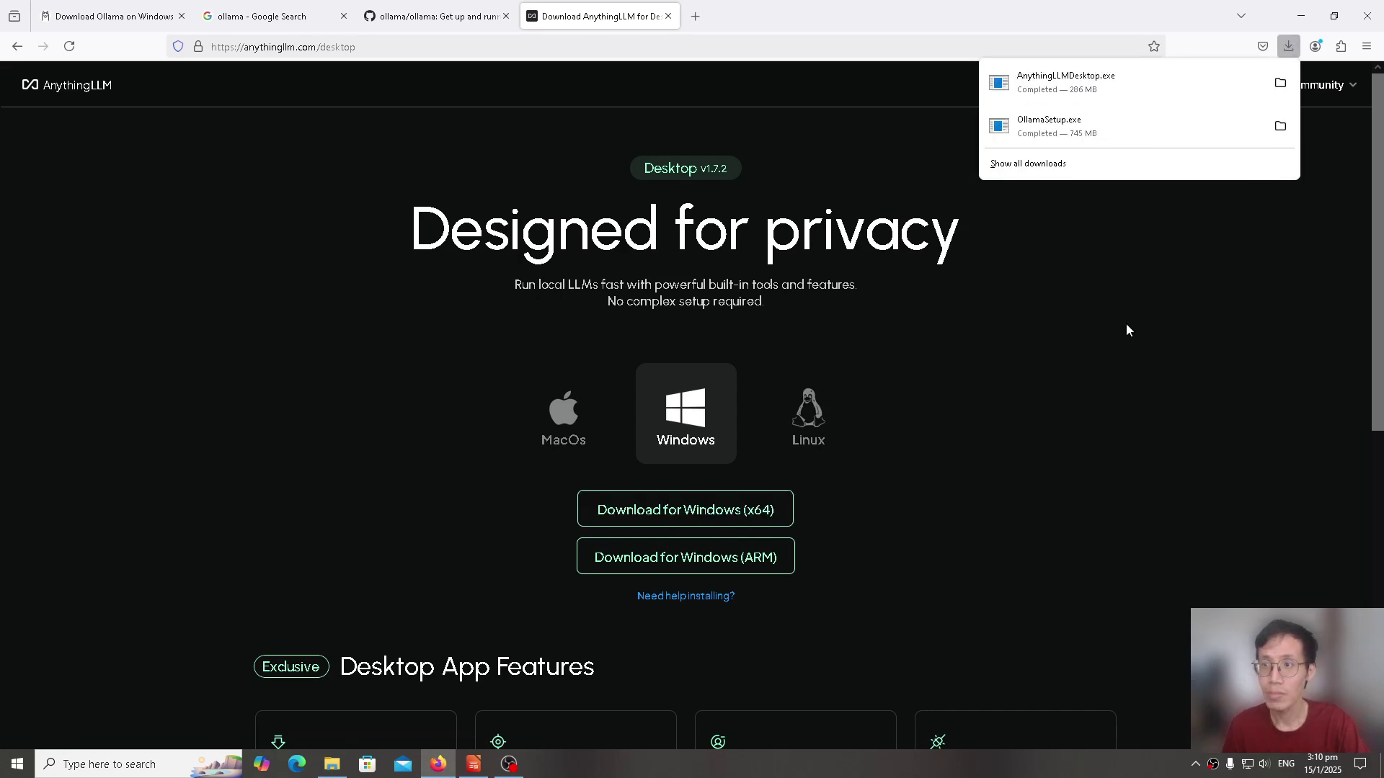
# - Show the downloaded installer in the Downloads folder and launch AnythingLLMDesktop.exe
pyautogui.click(1280, 84)
pyautogui.click(750, 279)
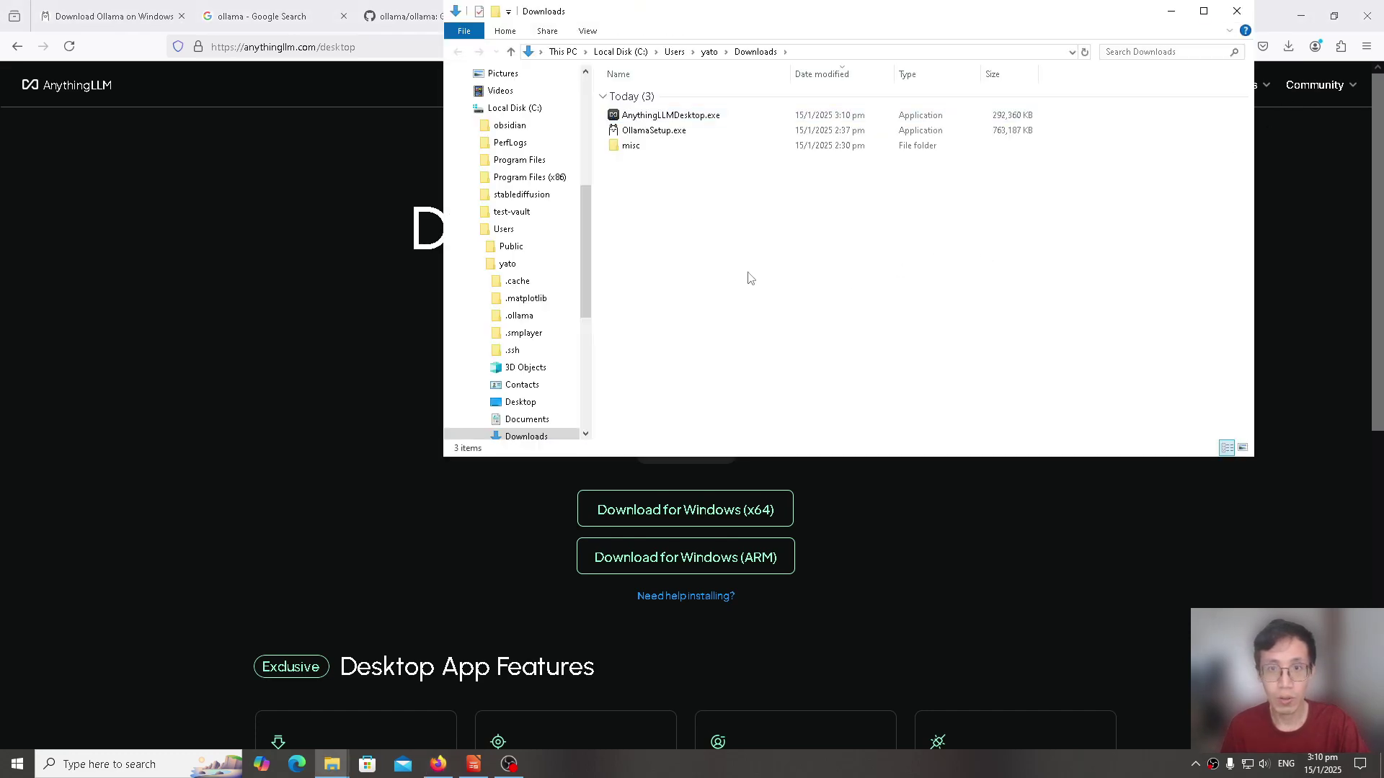
pyautogui.doubleClick(658, 119)
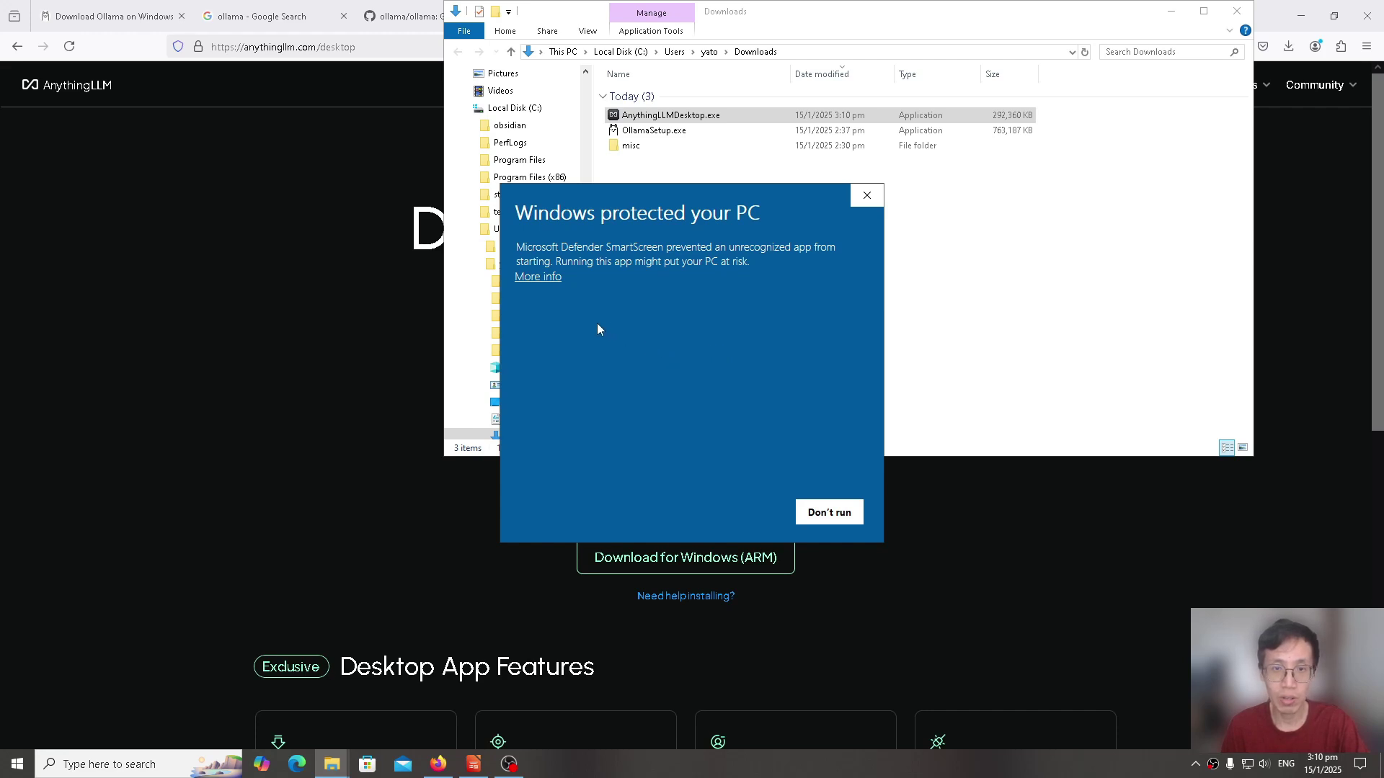
# - Allow AnythingLLMDesktop.exe to run past the SmartScreen warning and choose to install it only for the current user
pyautogui.click(539, 278)
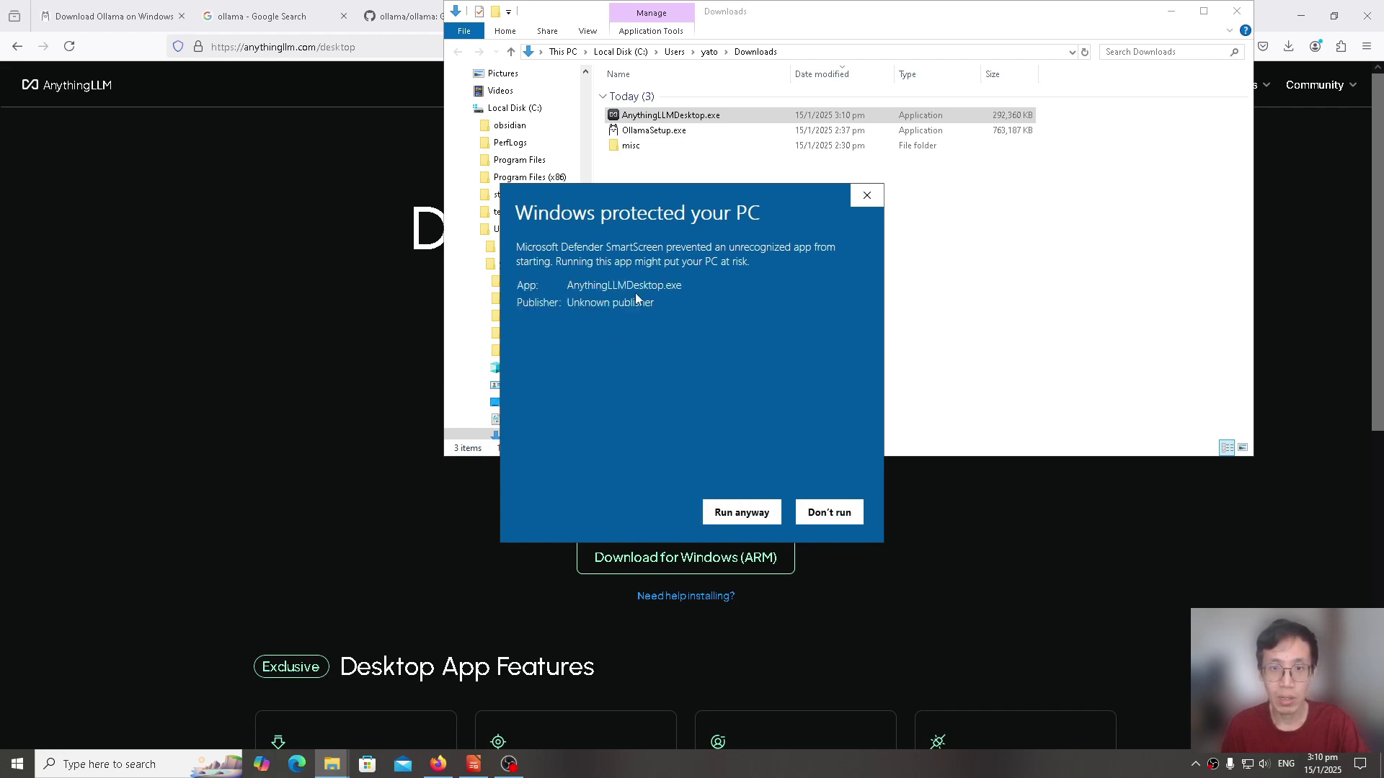
pyautogui.click(725, 516)
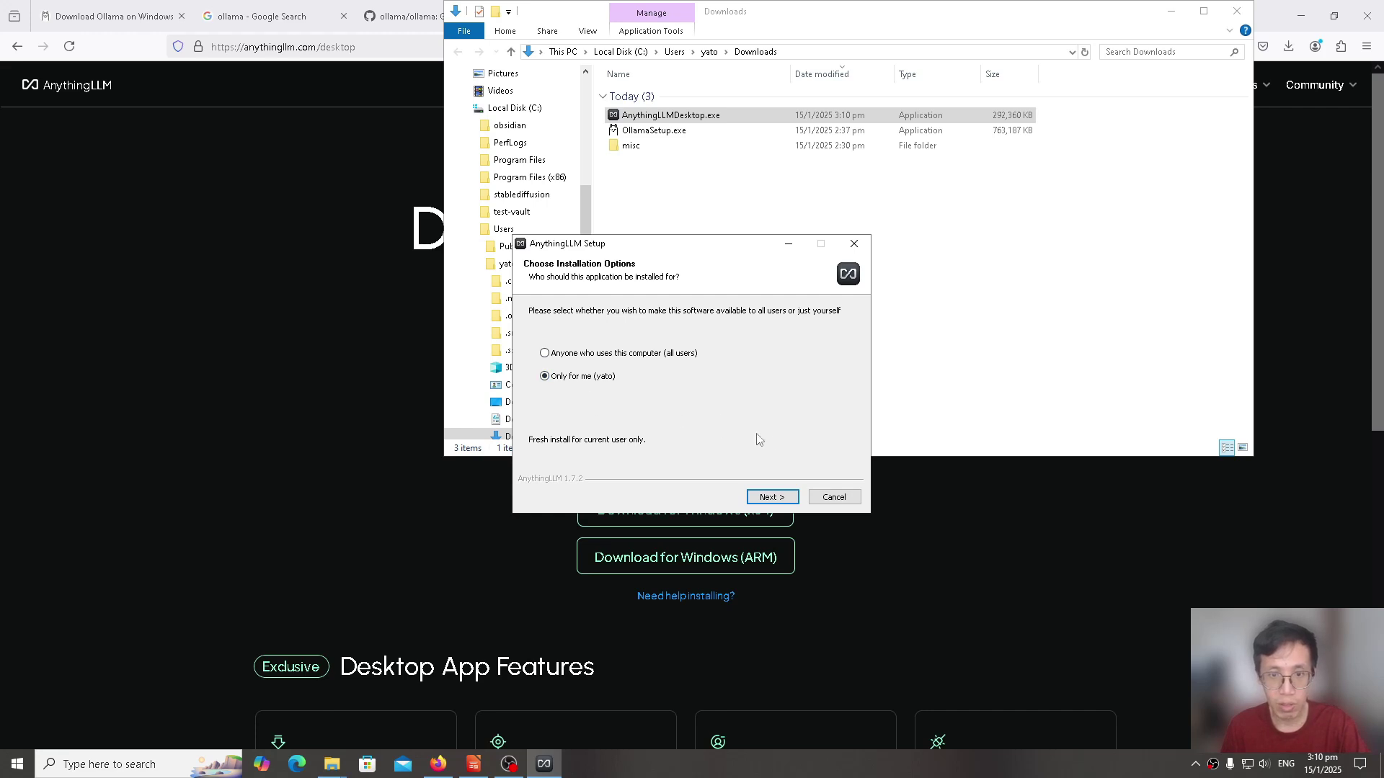
pyautogui.click(771, 496)
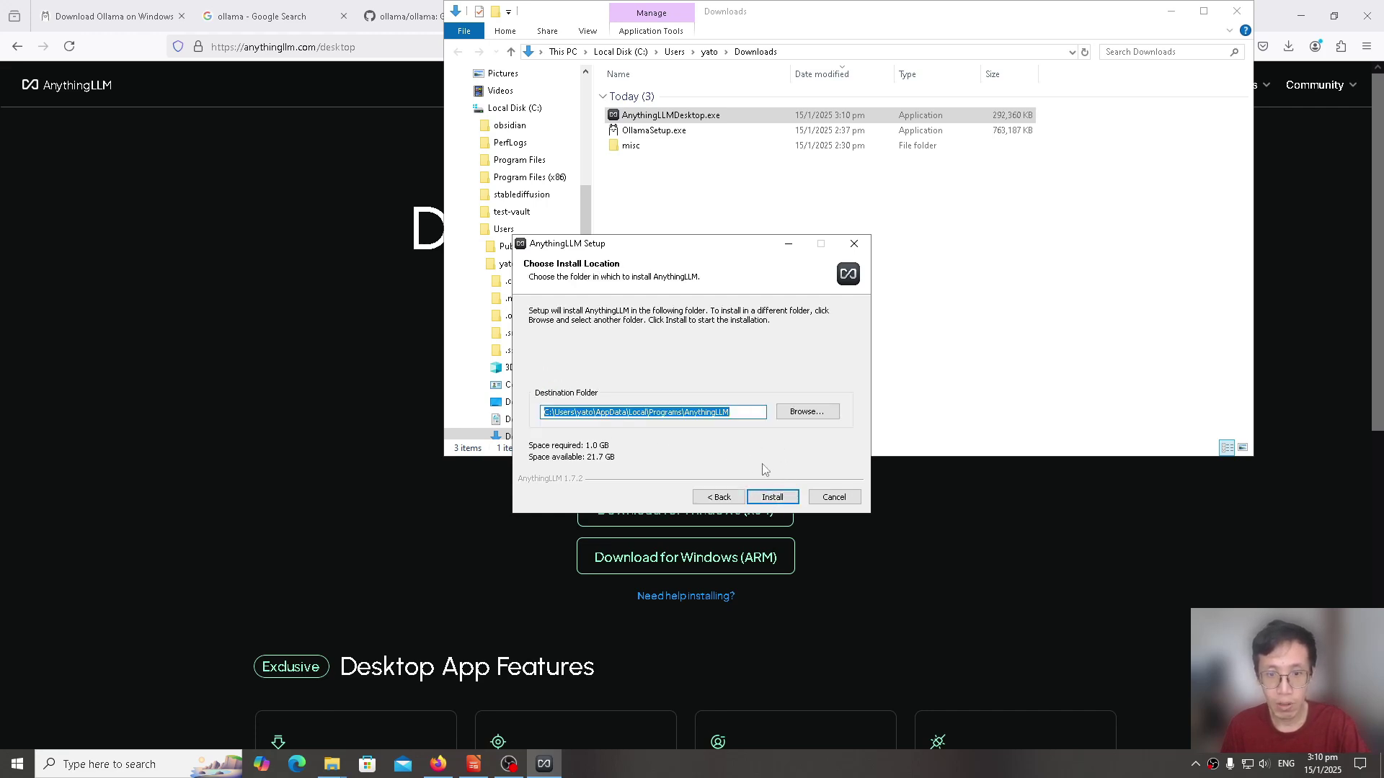
# - Install AnythingLLM in the default destination folder, finish the setup without running the app, and minimize the browser
pyautogui.click(774, 499)
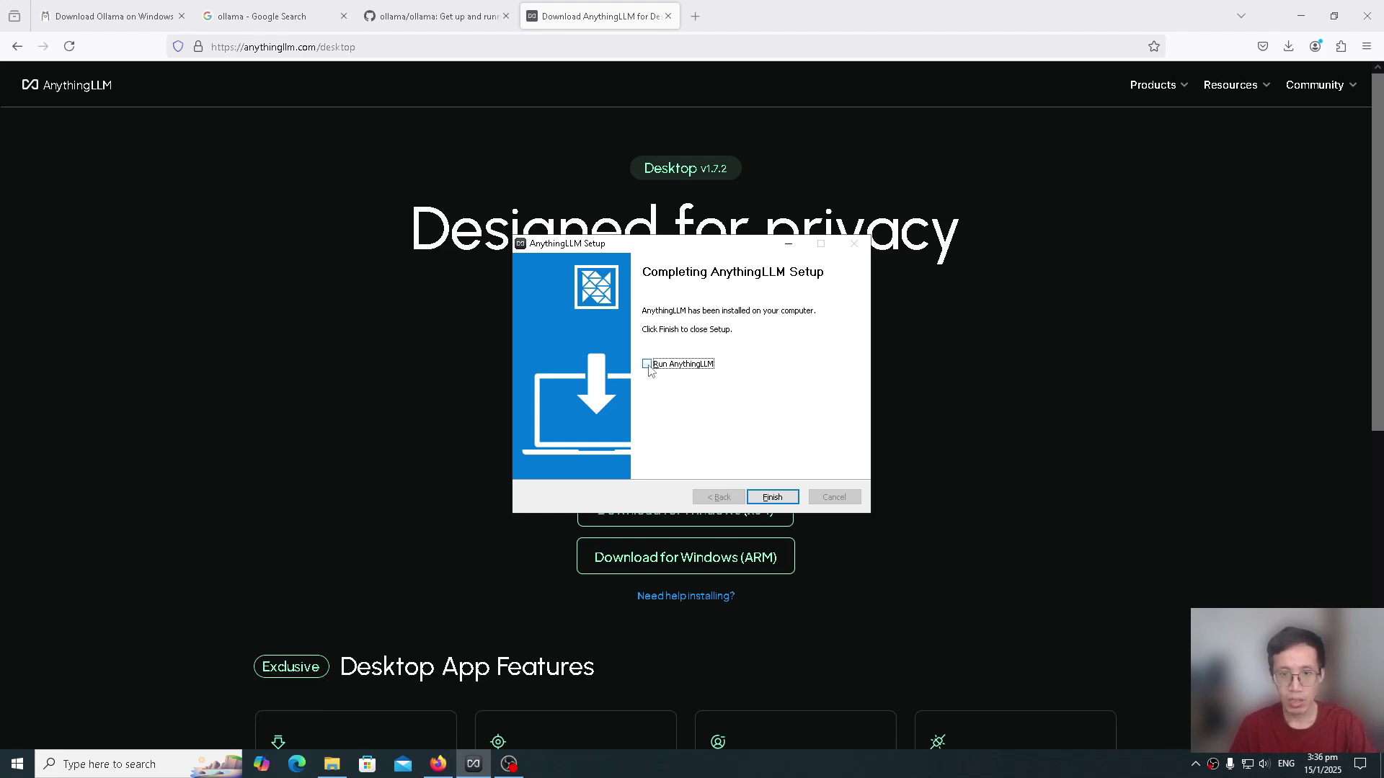
pyautogui.click(773, 497)
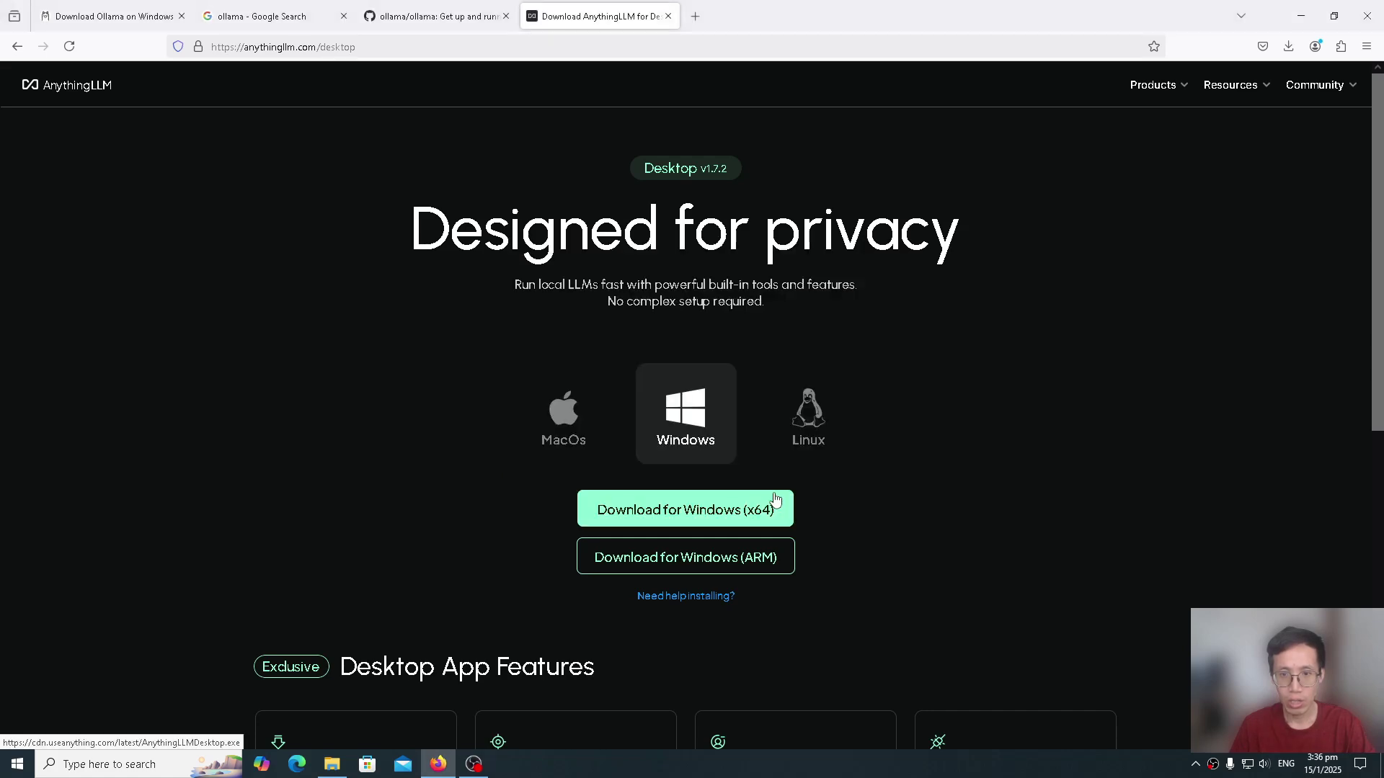
pyautogui.click(1299, 18)
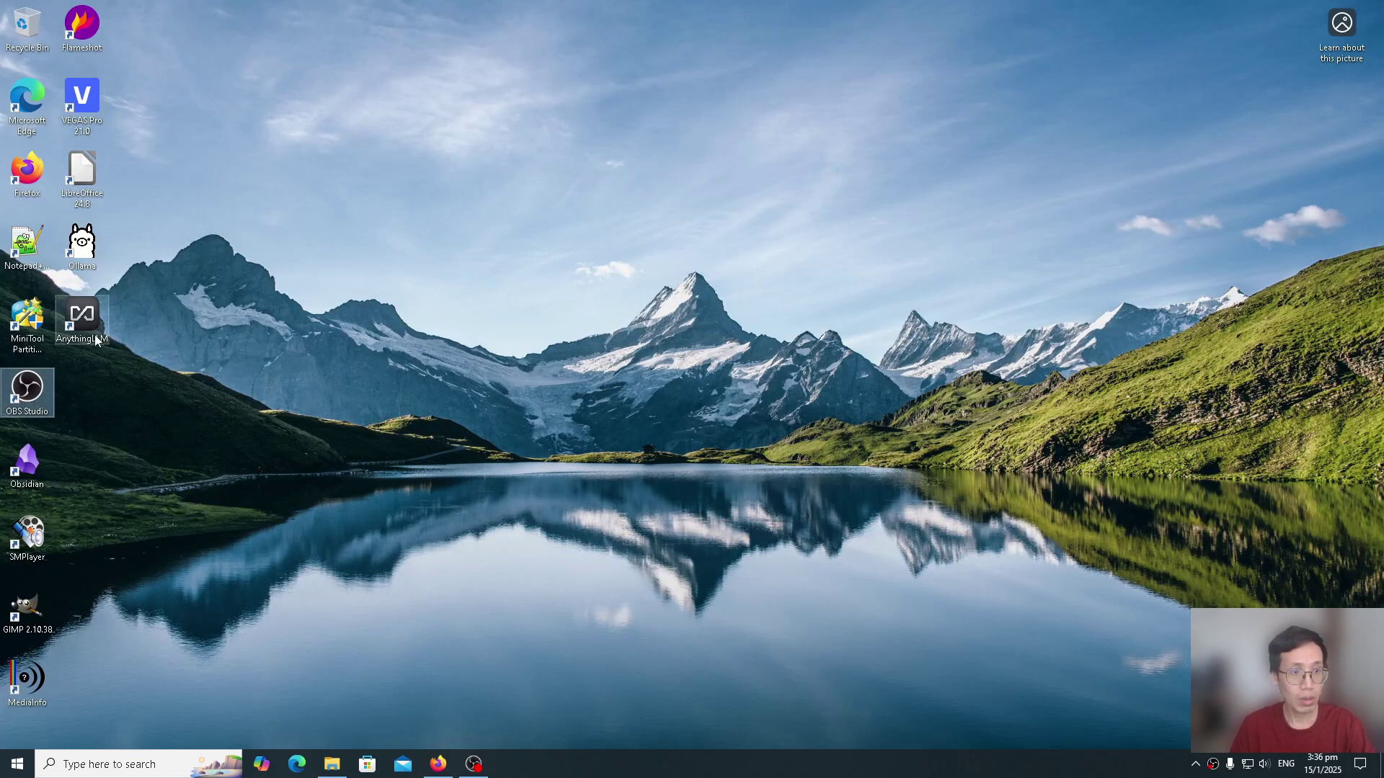
# - Launch AnythingLLM from the desktop and get started with its initial setup
pyautogui.click(81, 317)
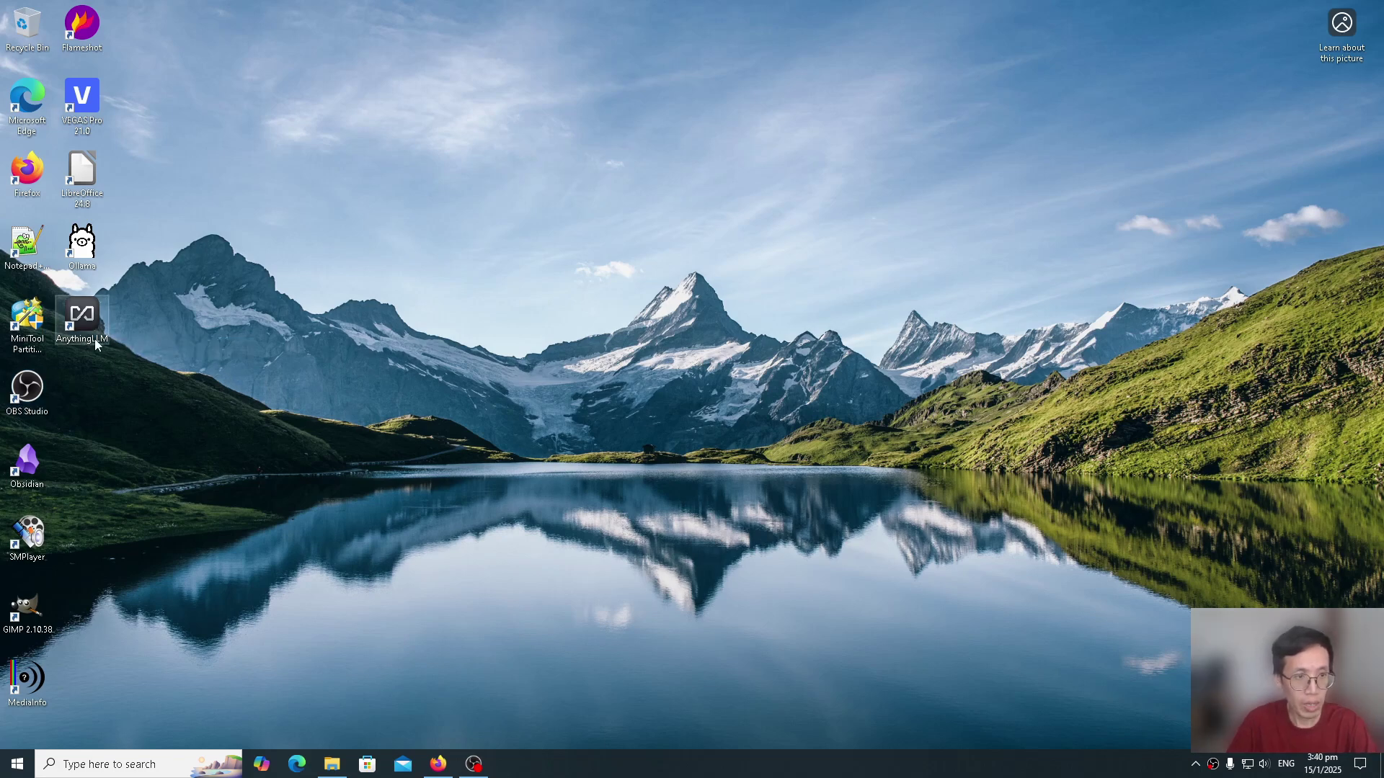
pyautogui.doubleClick(96, 343)
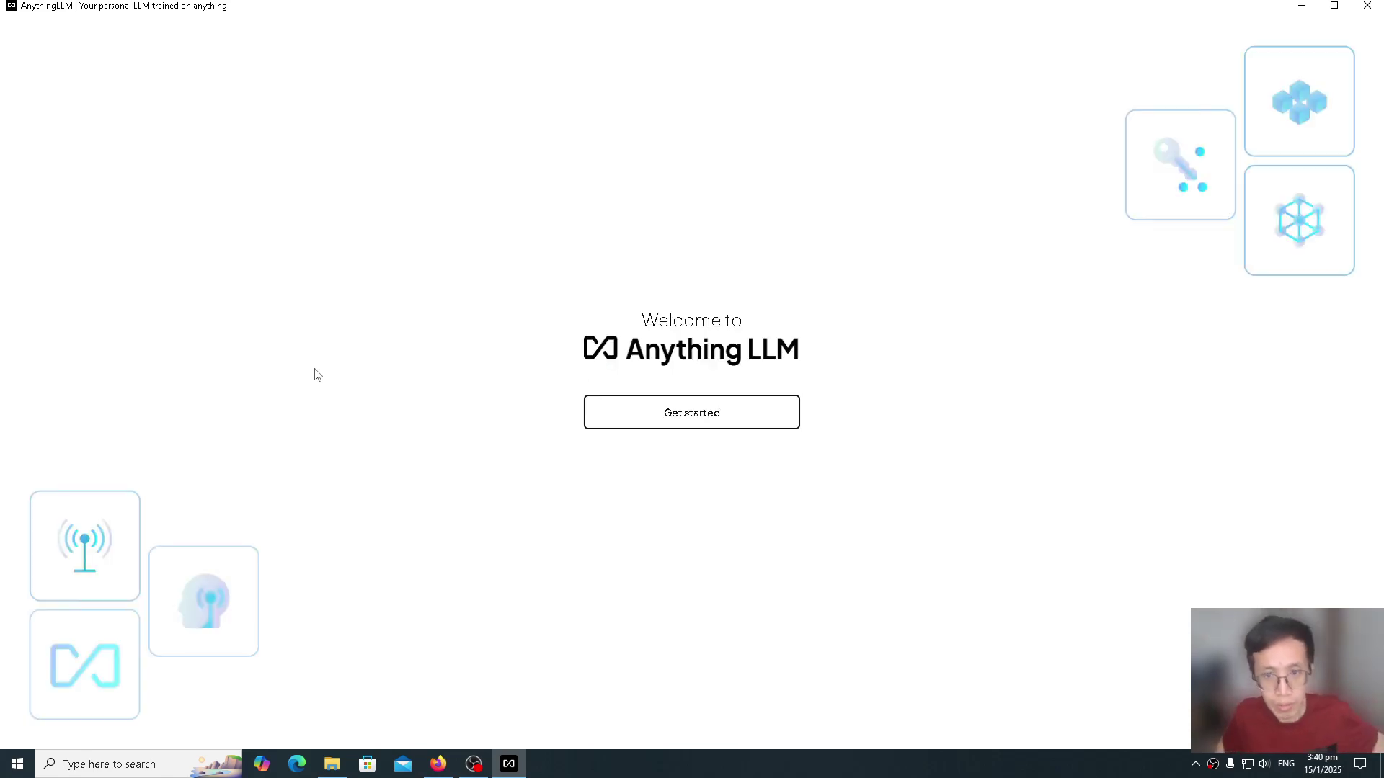
pyautogui.click(655, 426)
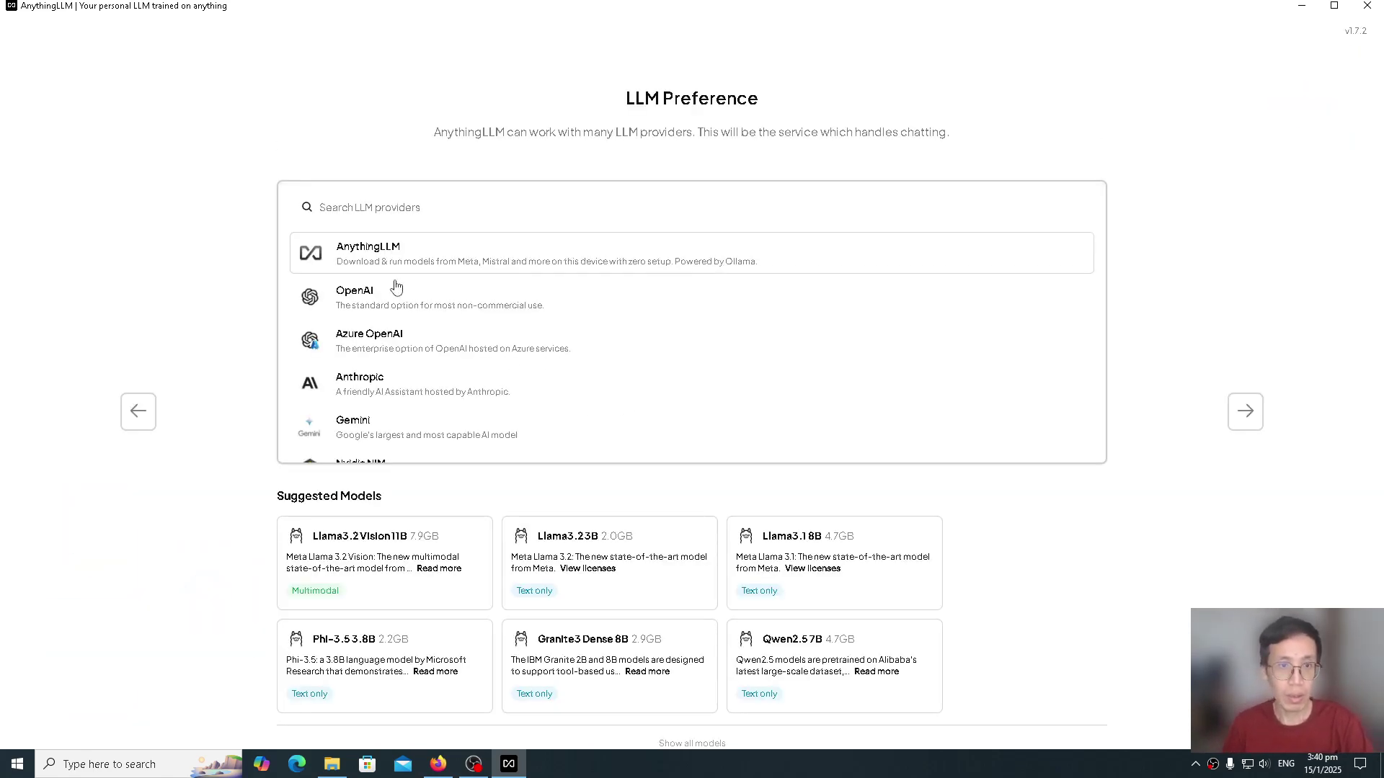
# - Choose Ollama as the LLM provider with the llama3.2:latest model and 4096 max tokens, and continue
pyautogui.click(401, 208)
pyautogui.write('ollama')
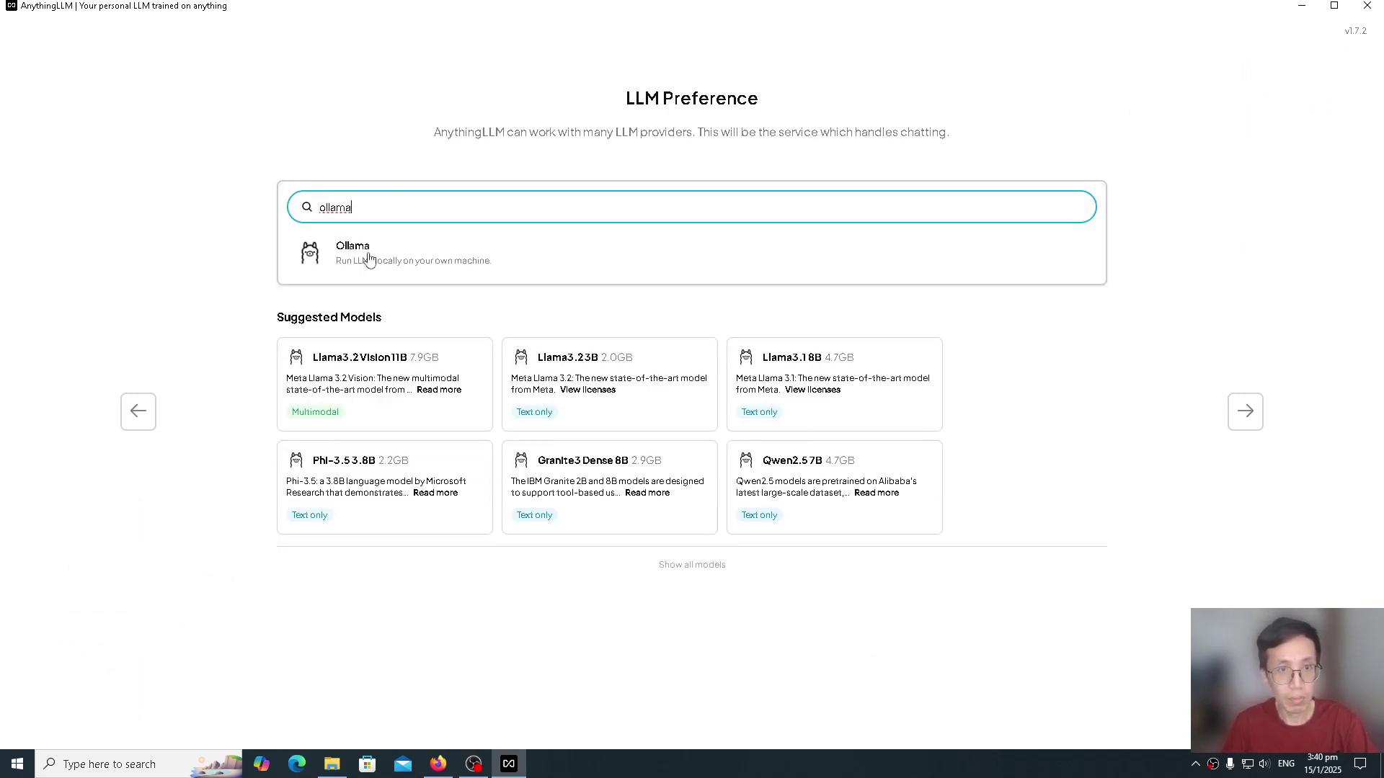
pyautogui.click(372, 258)
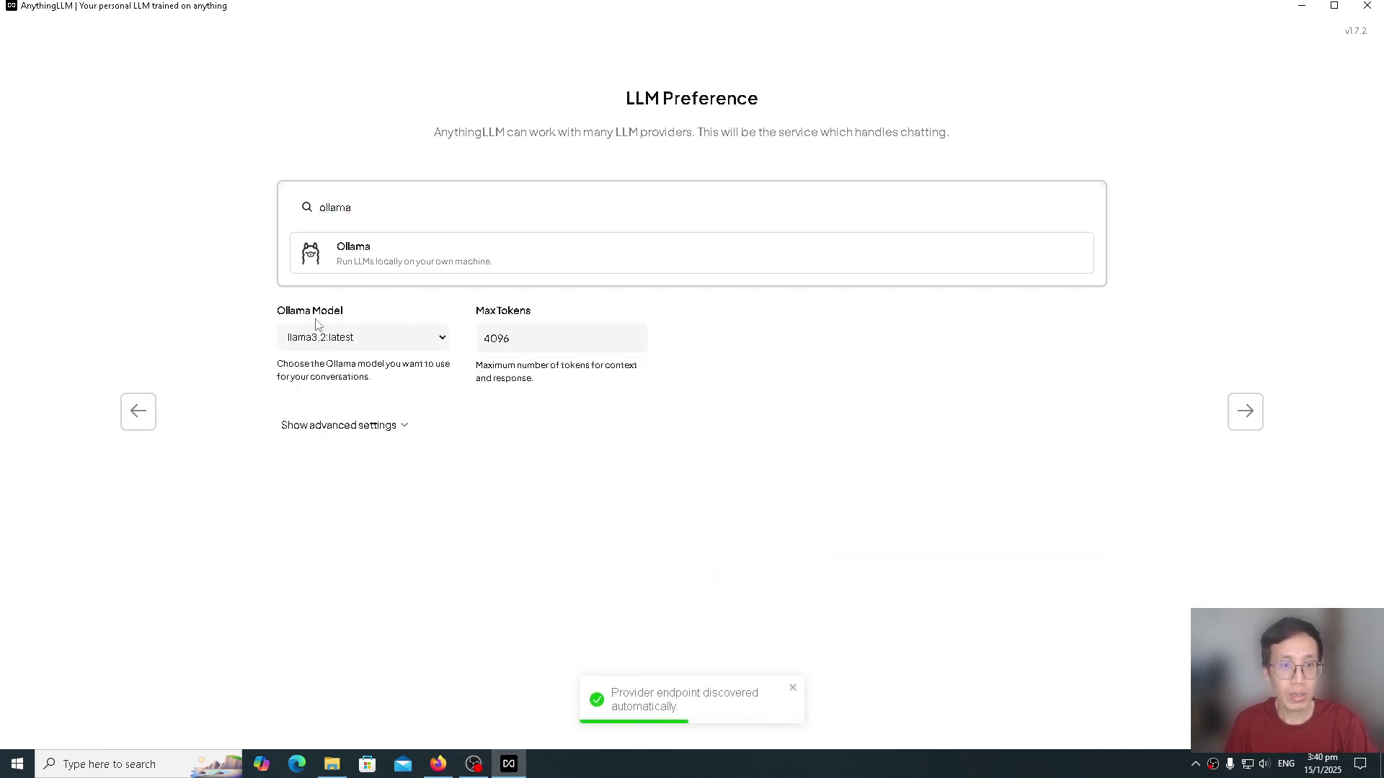
pyautogui.click(374, 349)
pyautogui.click(374, 347)
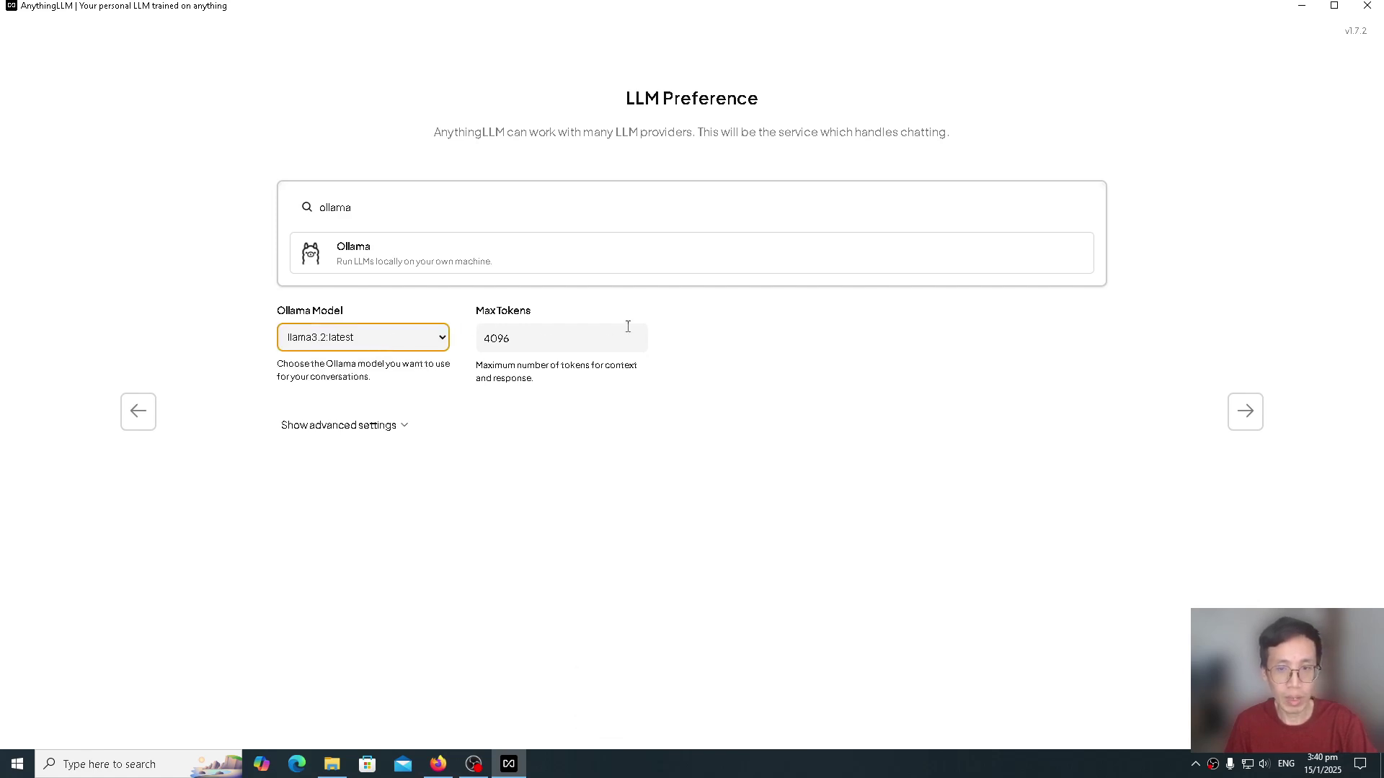
pyautogui.click(1251, 429)
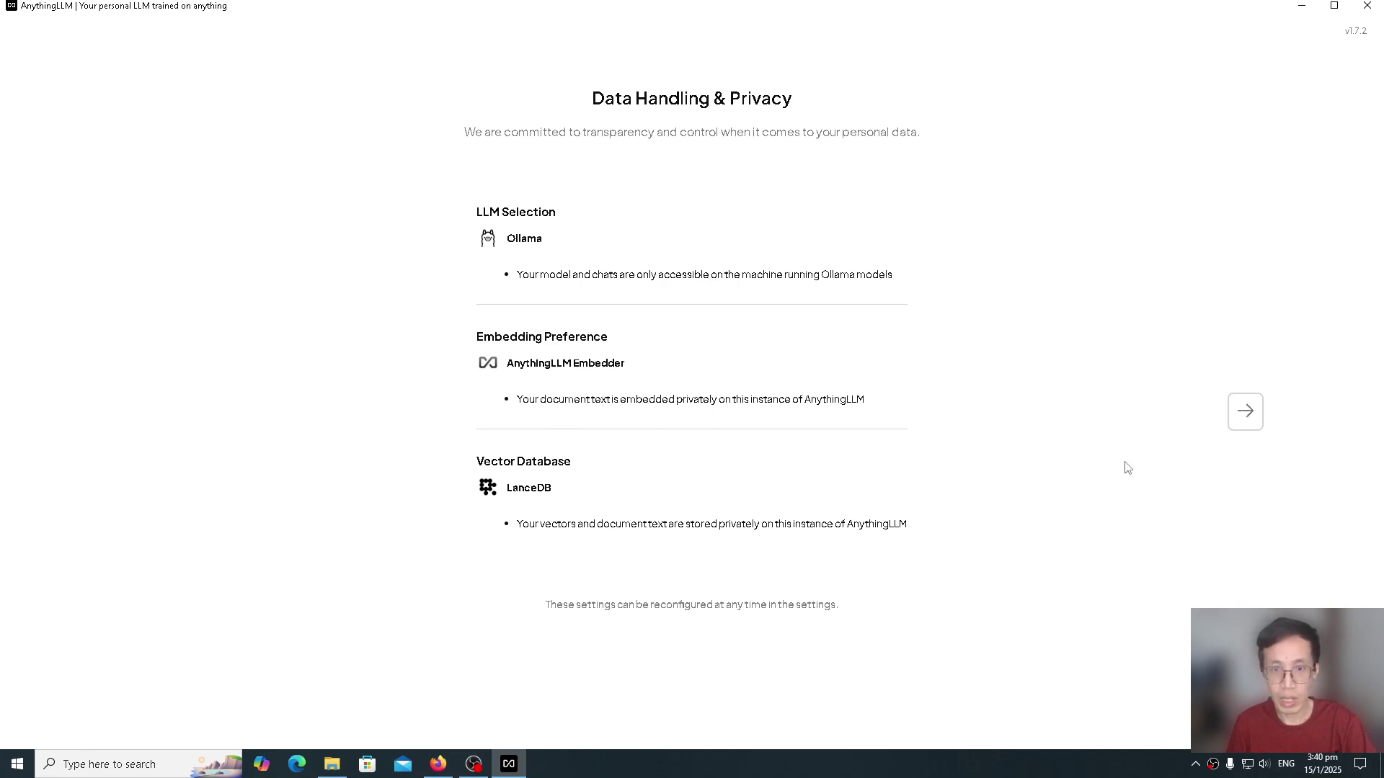
# - Continue past the data handling page, skip the survey, and create the first workspace with the name anythingtest
pyautogui.click(1254, 415)
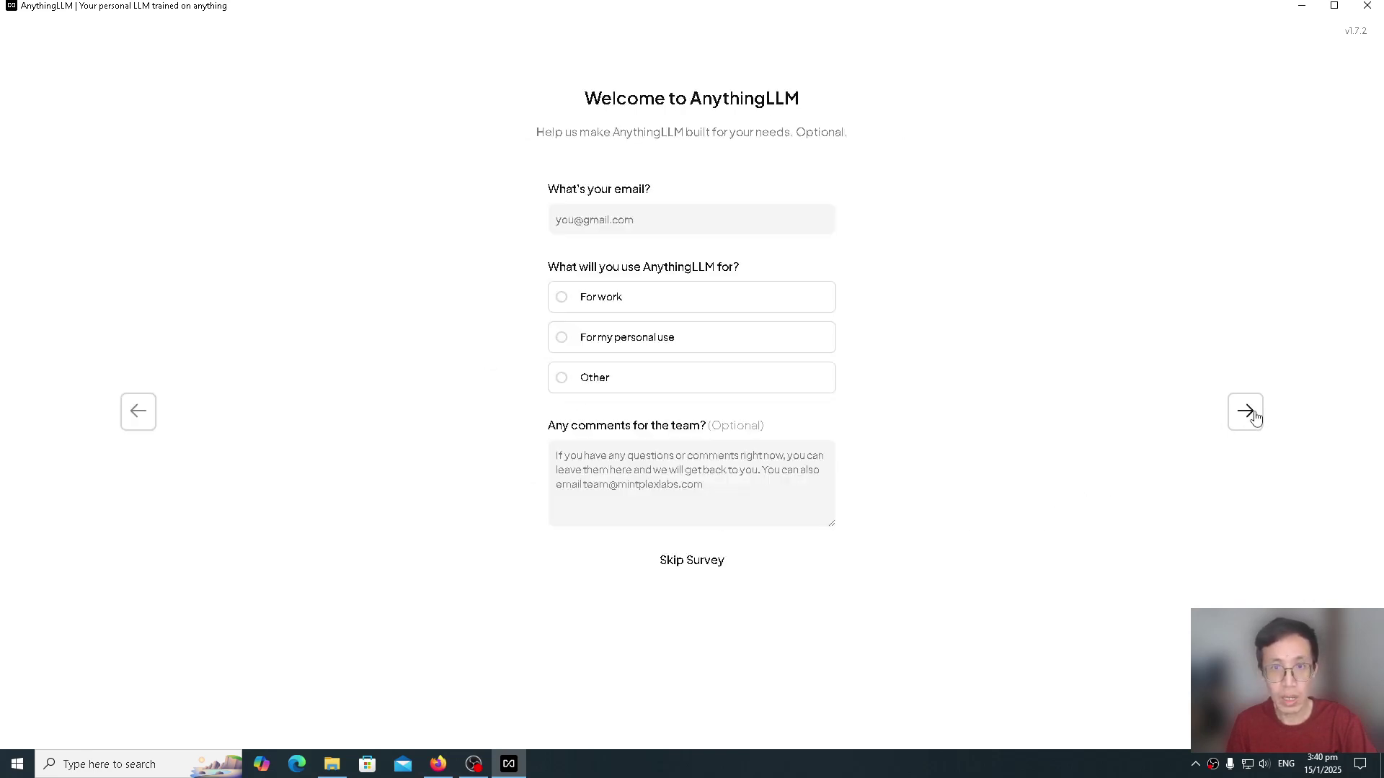
pyautogui.click(691, 565)
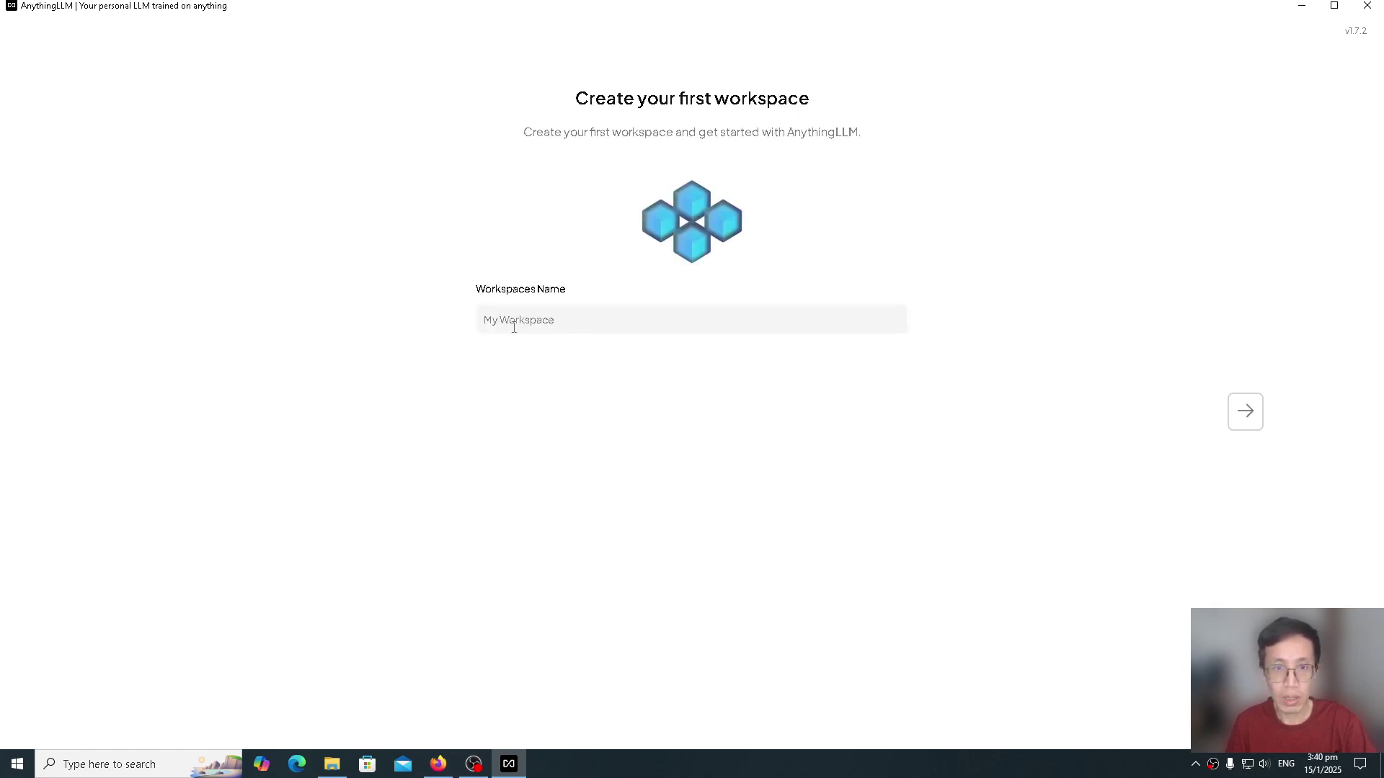
pyautogui.click(514, 325)
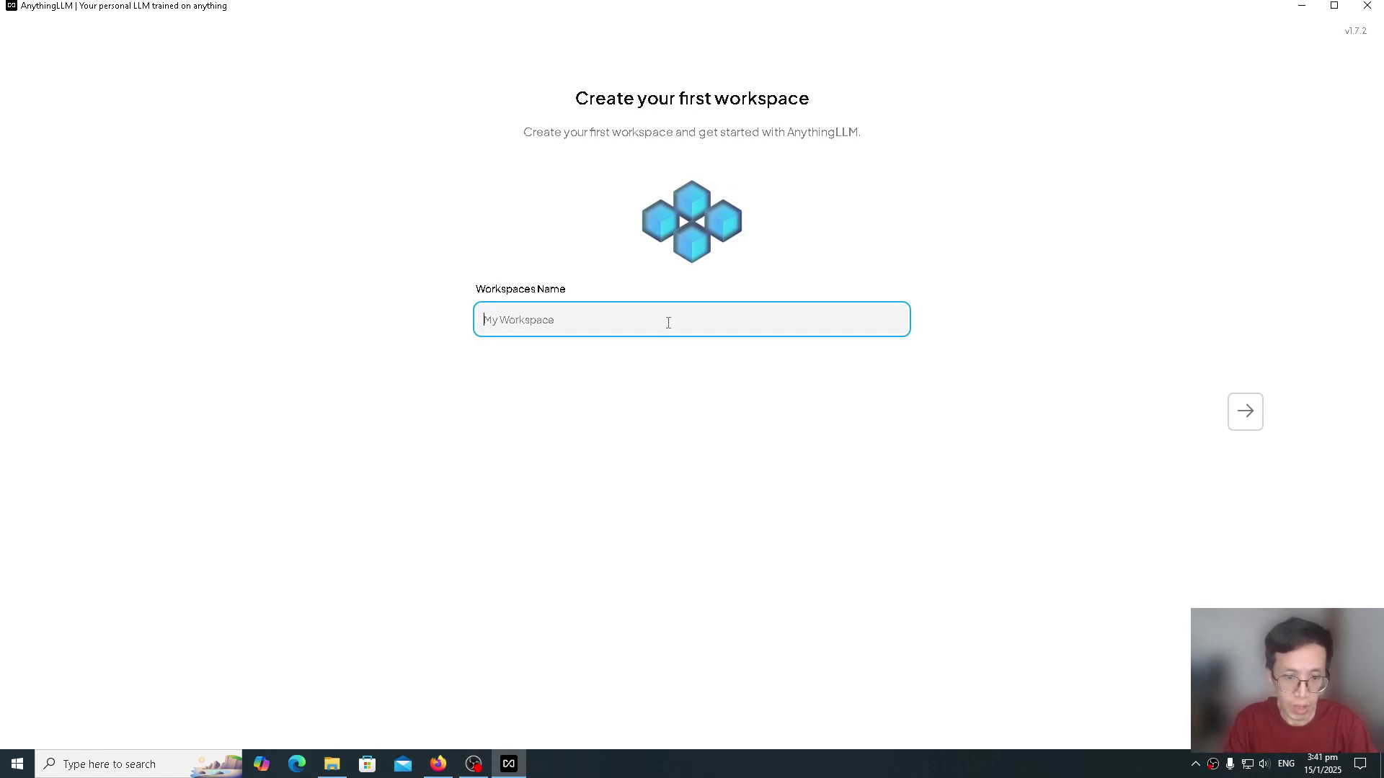
pyautogui.write('anythingt')
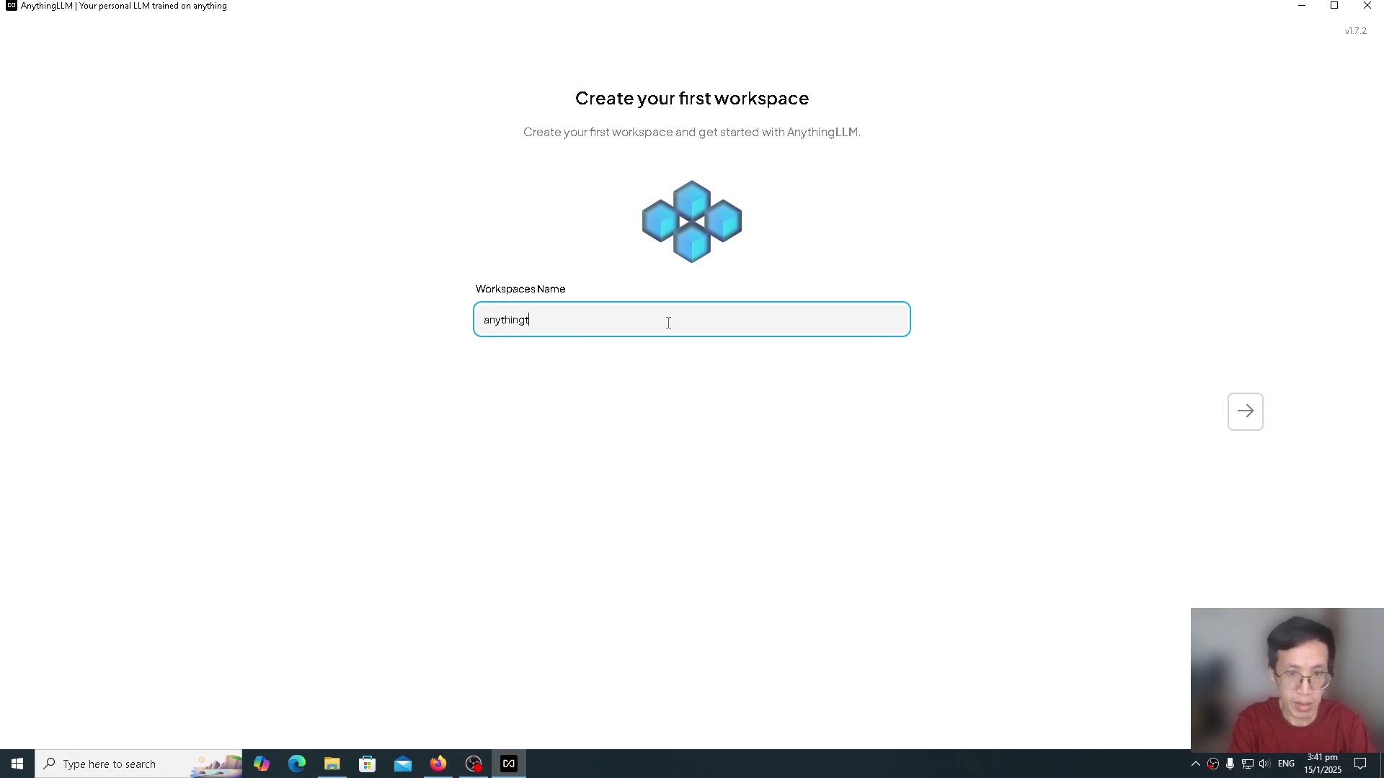
pyautogui.write('est')
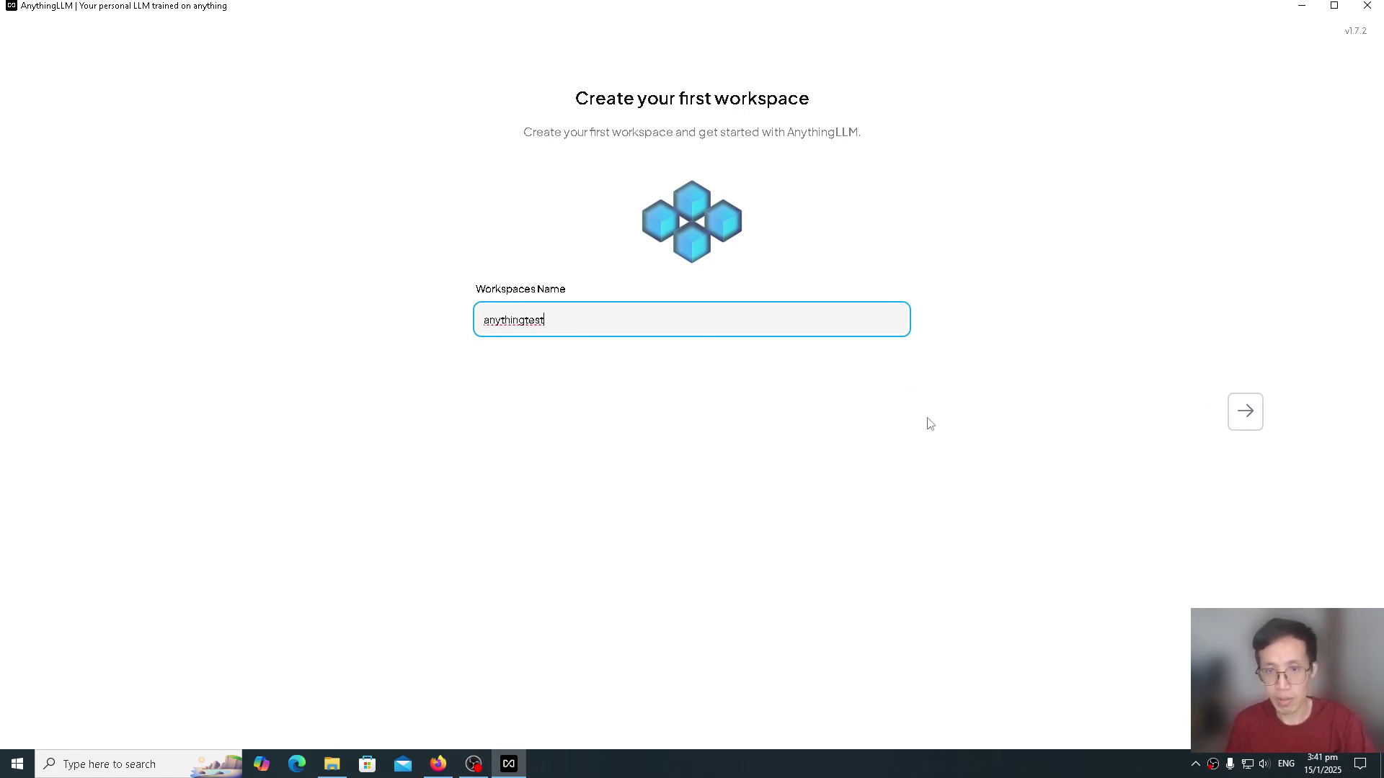
pyautogui.click(1249, 425)
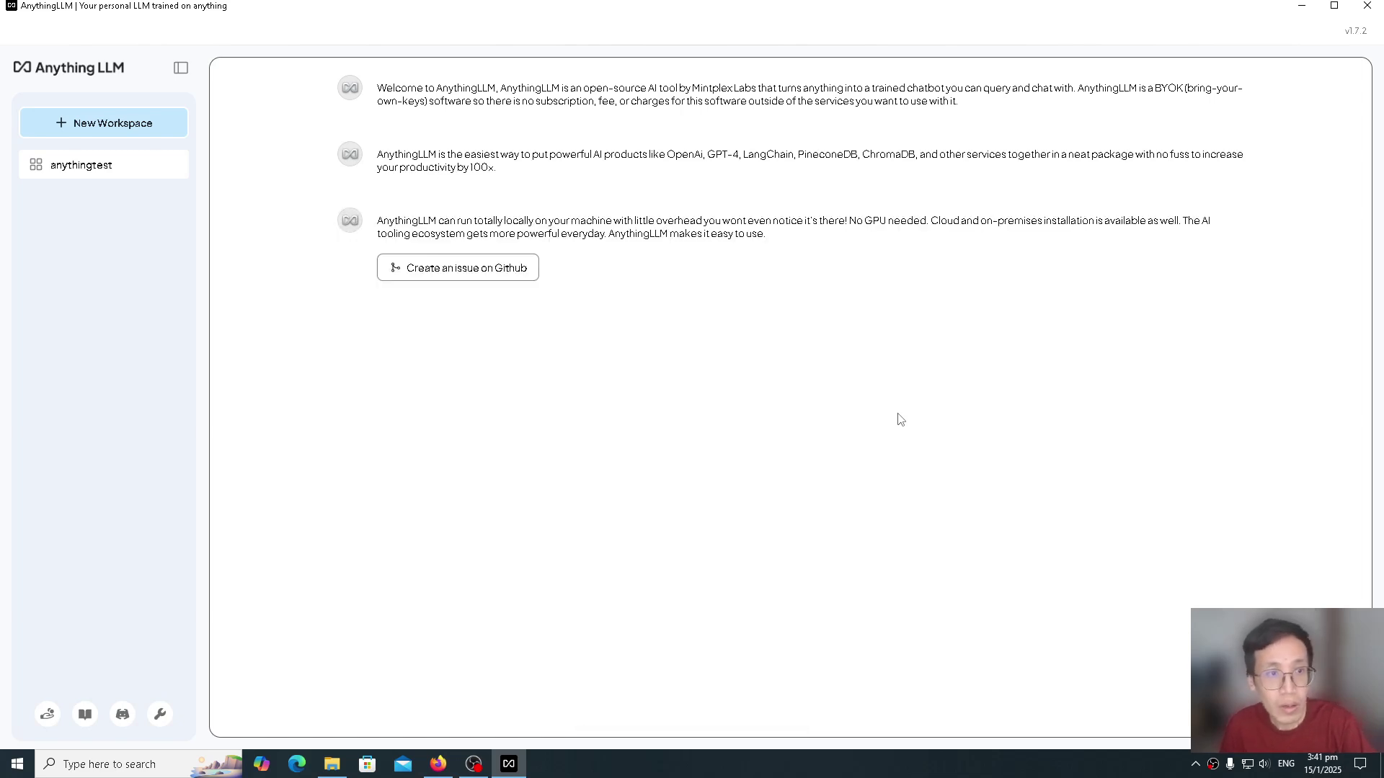
# - Open the anythingtest workspace and send the message "please describe what the board game called heart of crown is about"
pyautogui.click(96, 176)
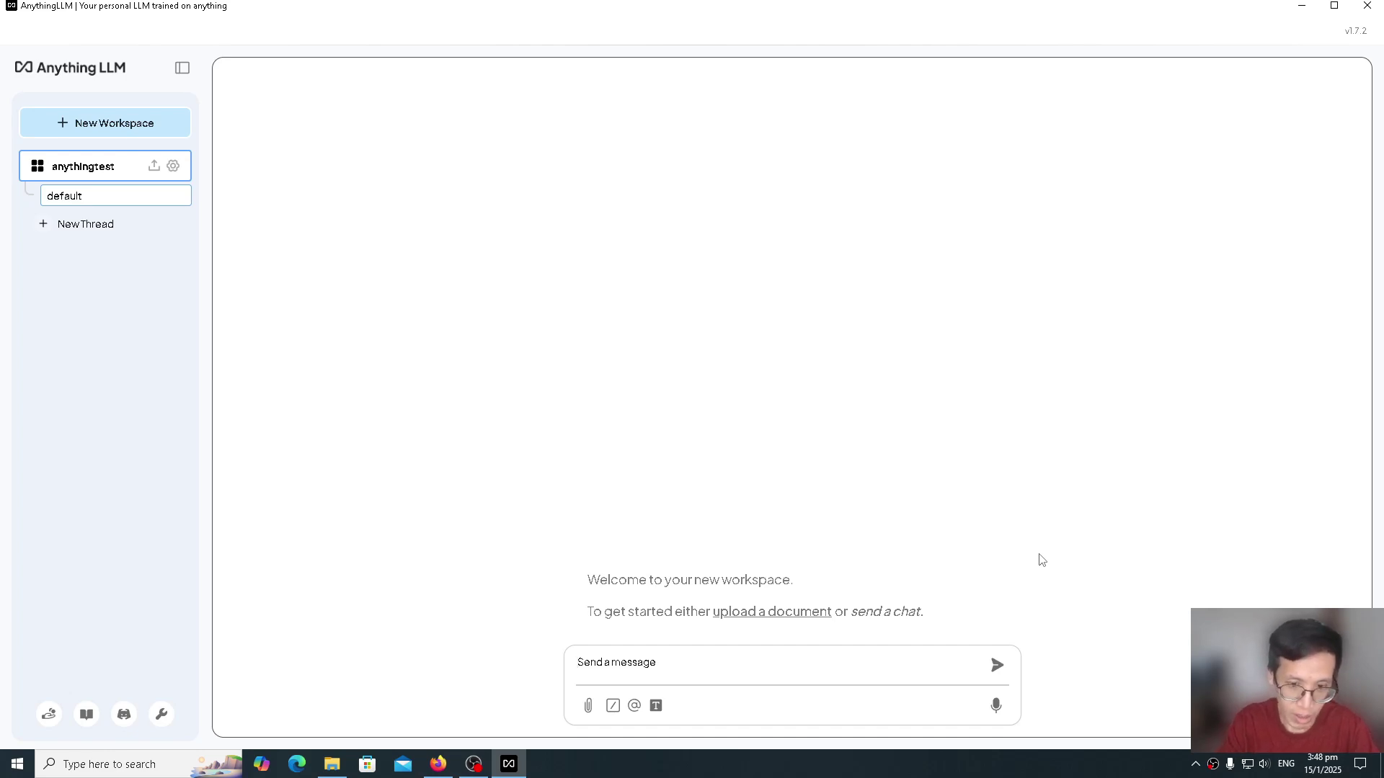
pyautogui.write('what')
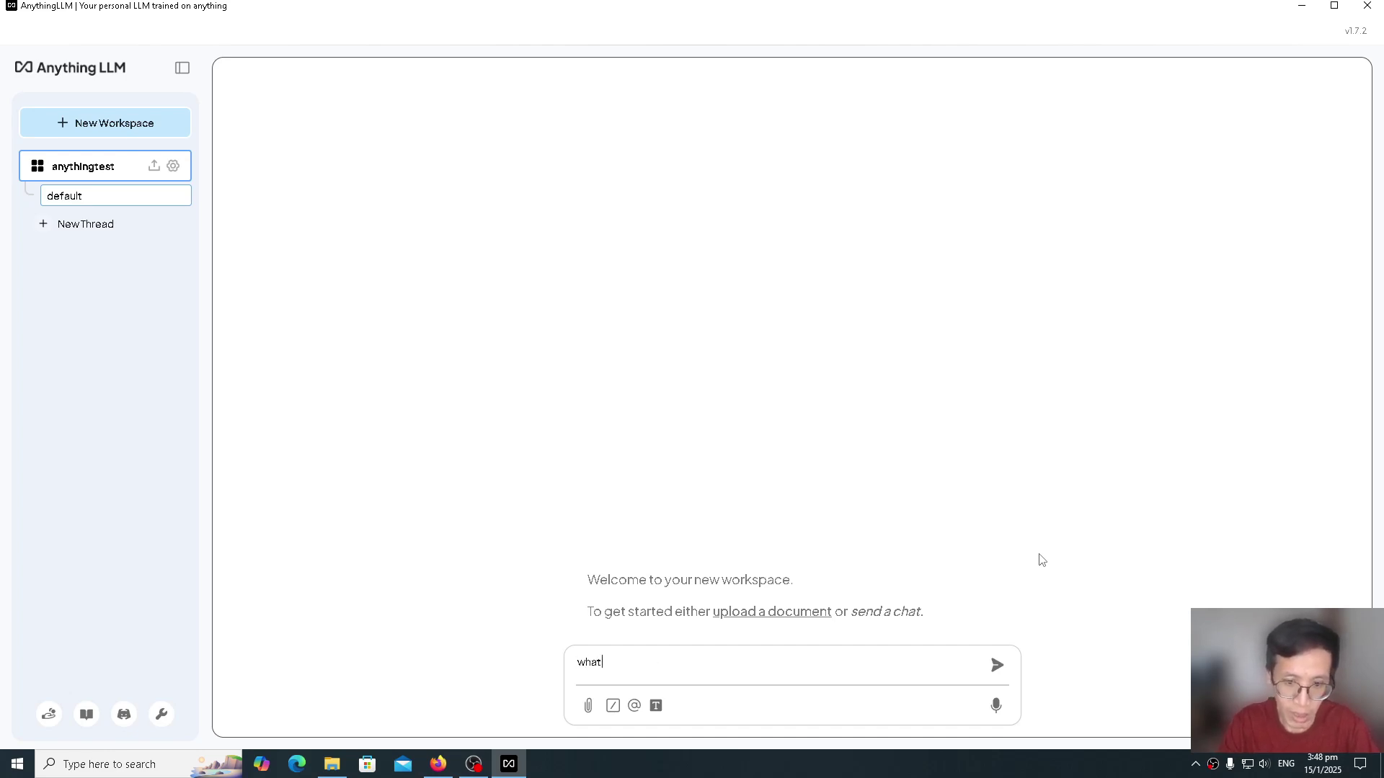
pyautogui.press('BackSpace')
pyautogui.write('please describe')
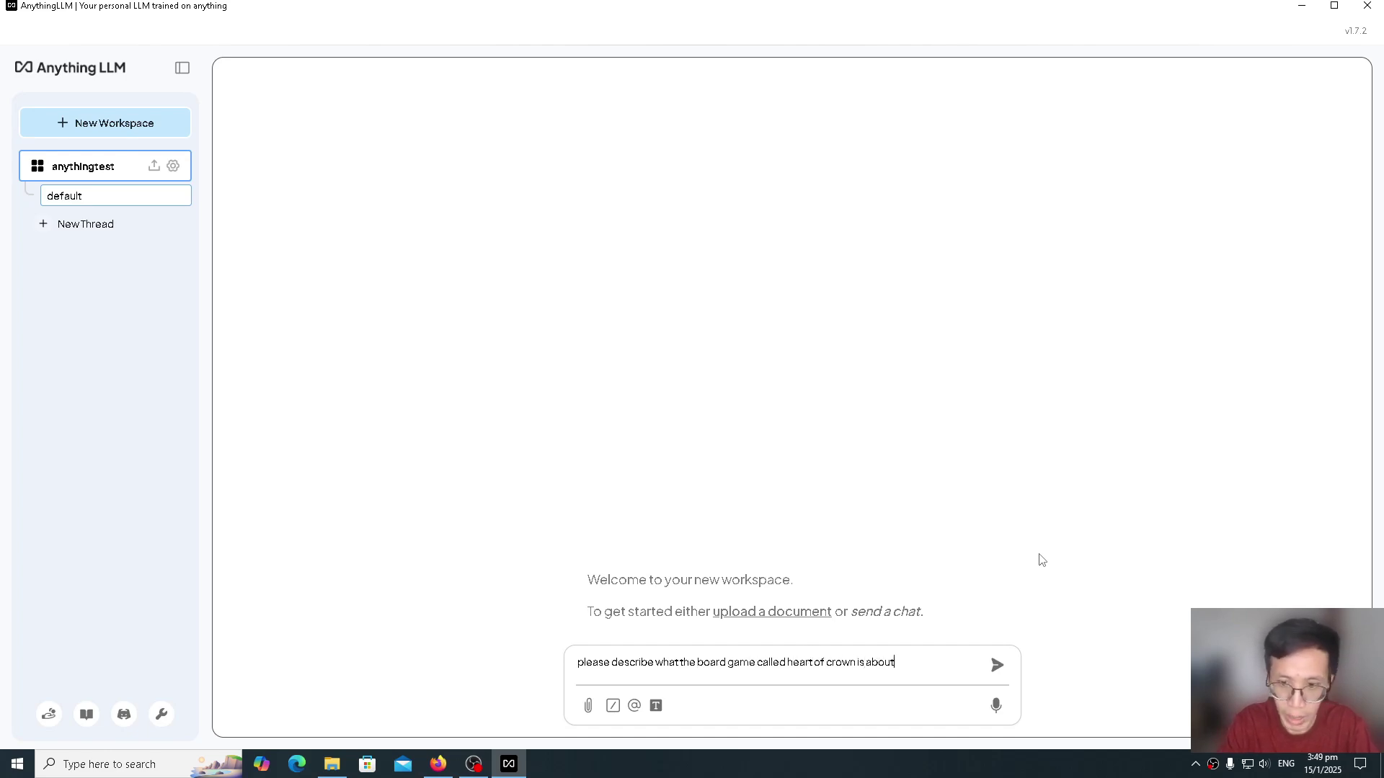
pyautogui.press('Return')
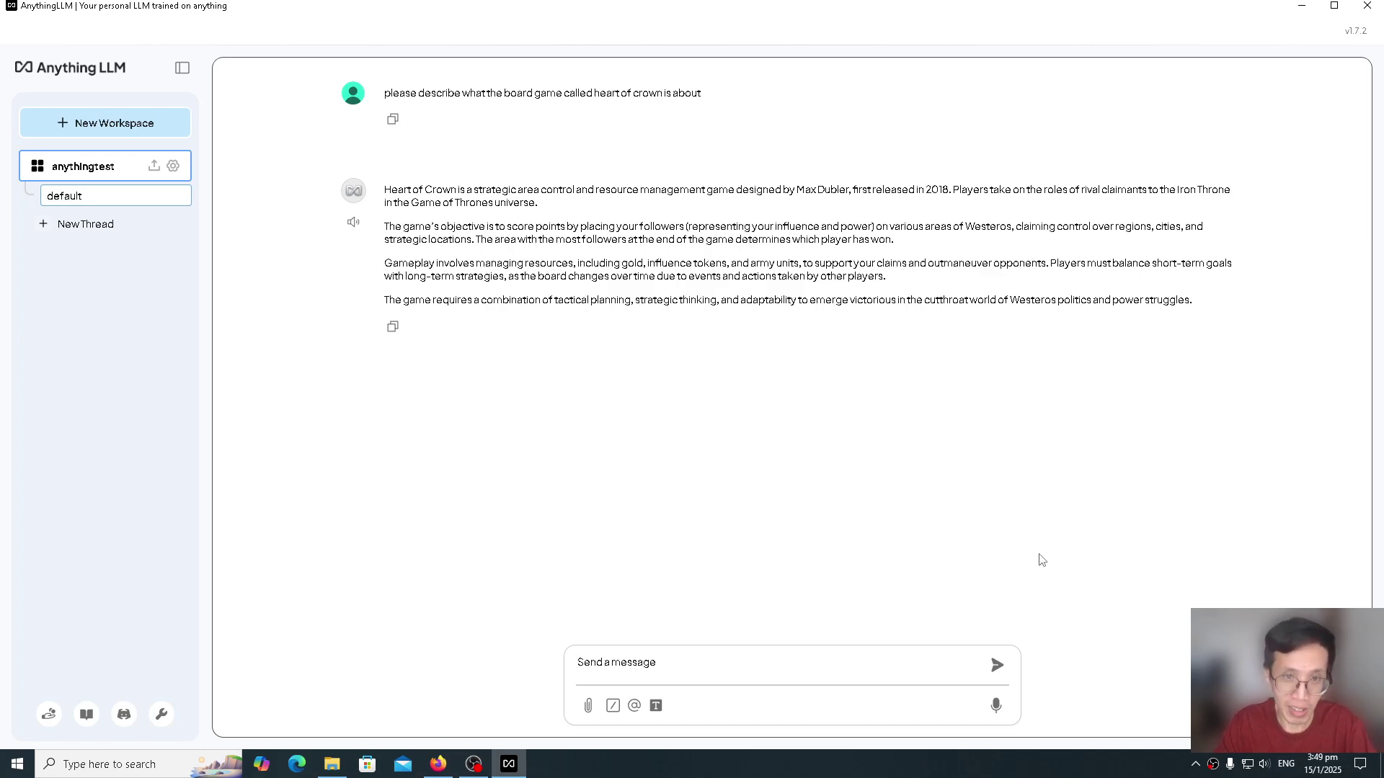
# - Send the follow-up message "please describe the board game called heart of crown published by japanime"
pyautogui.write('please describe the')
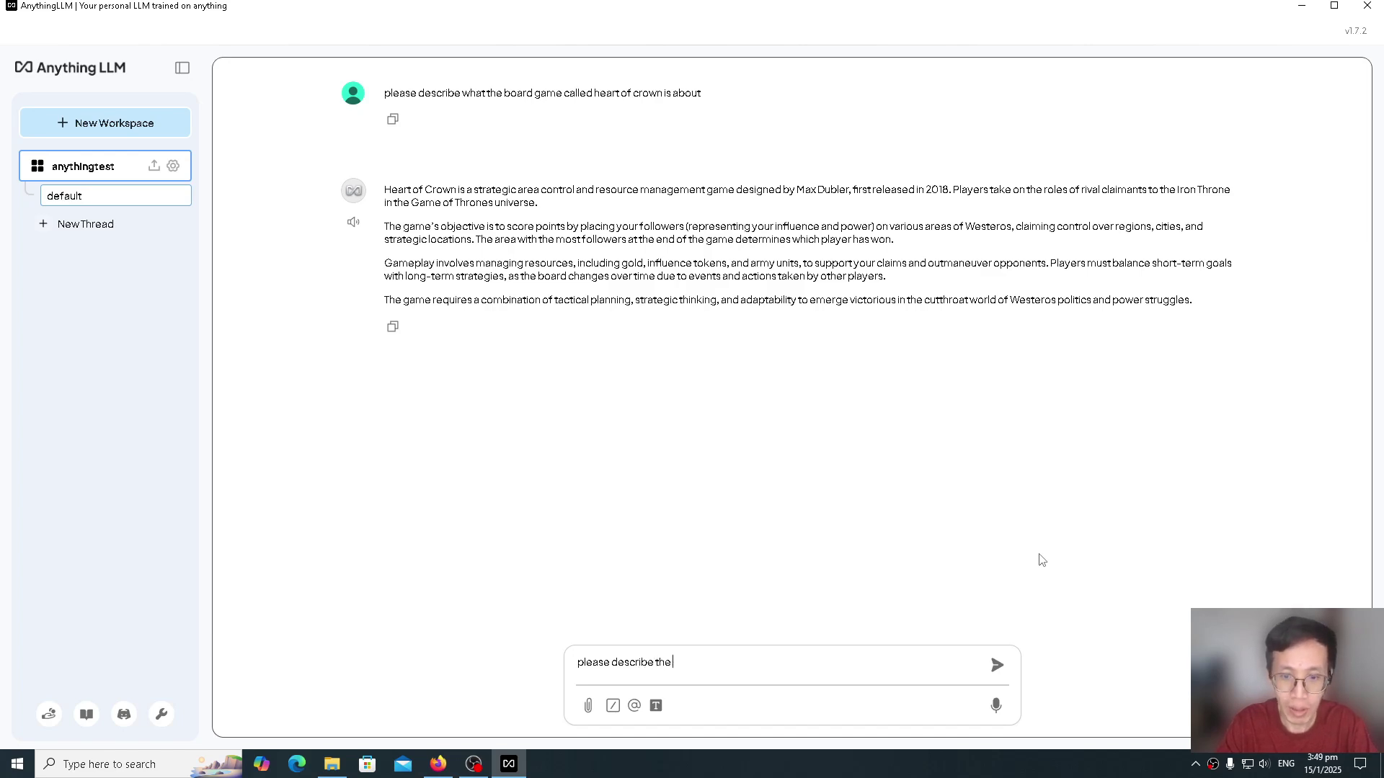
pyautogui.write('ame')
pyautogui.press('BackSpace')
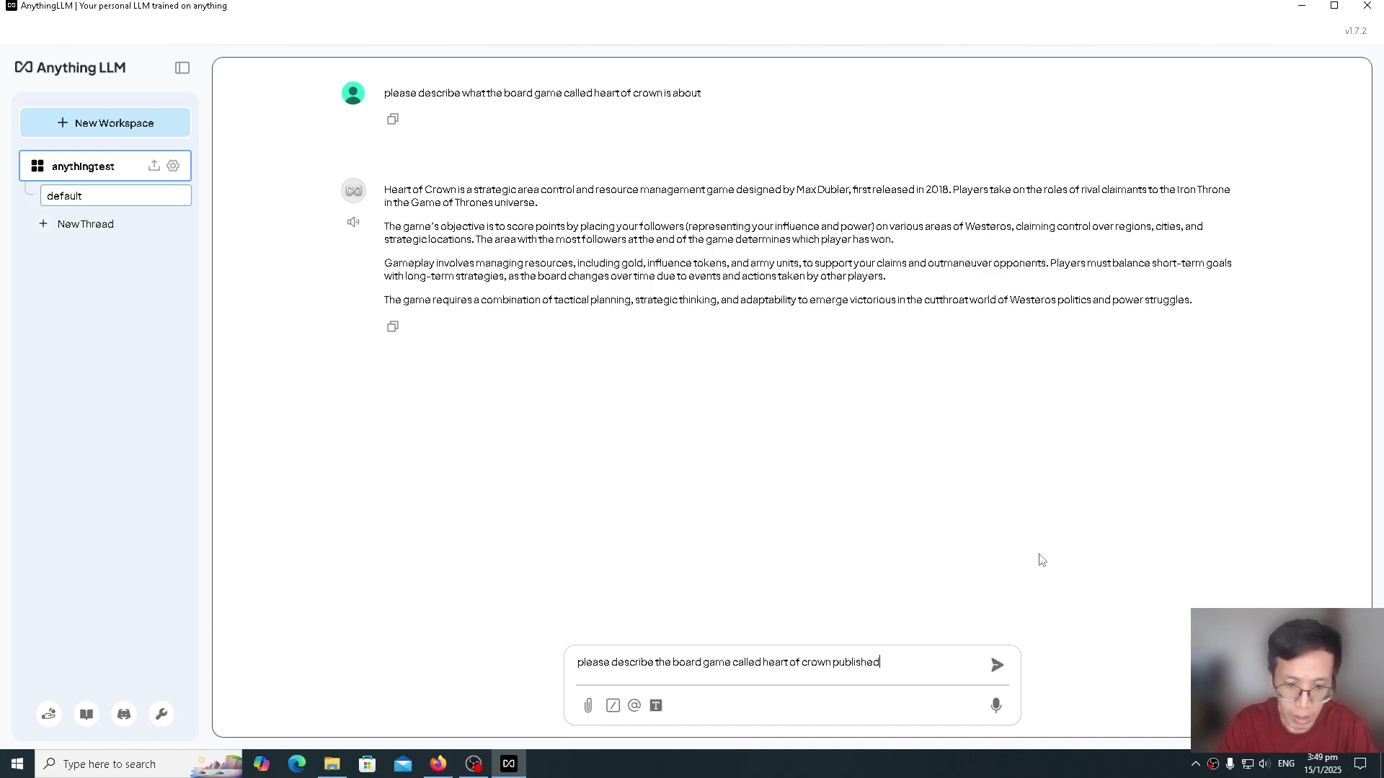
pyautogui.write('me')
pyautogui.press('Return')
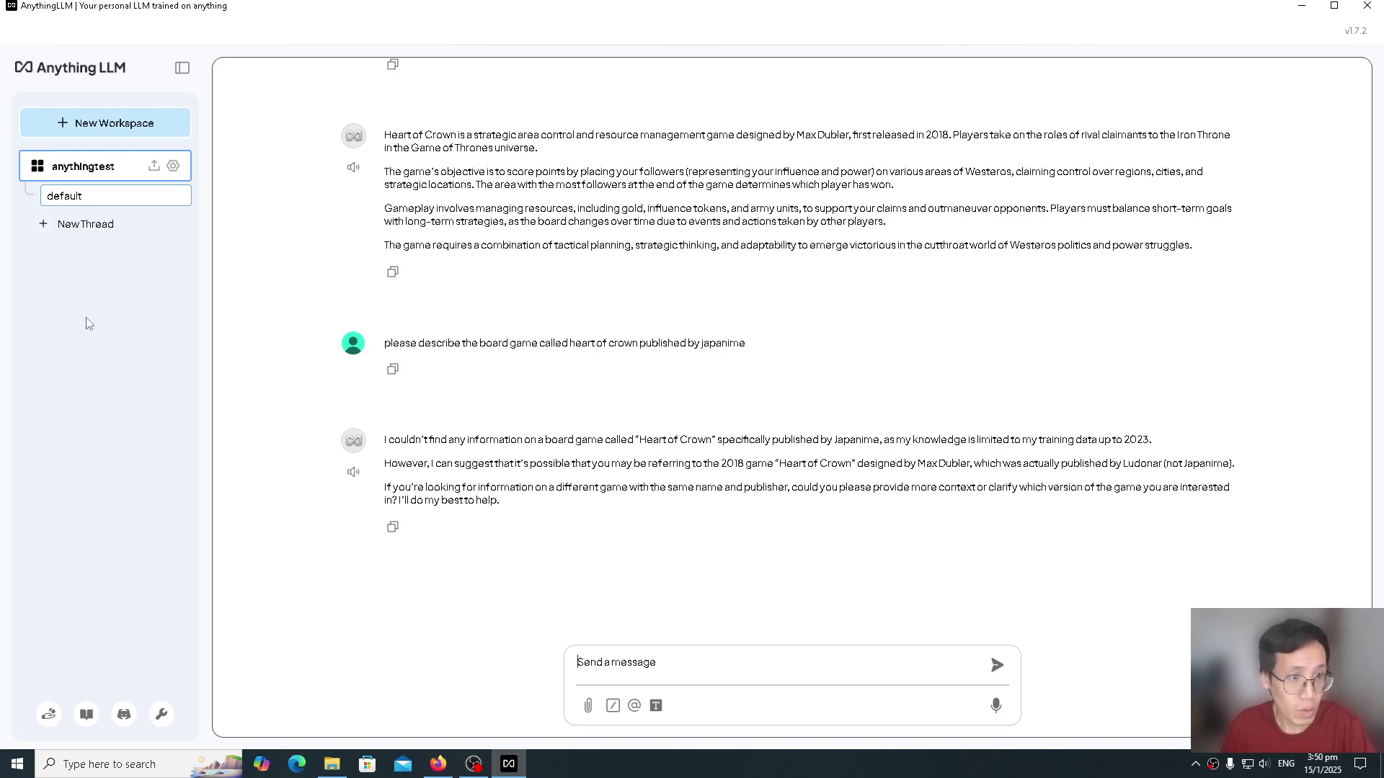
# - Upload all files from the Documents folder boardgame_info\heartOfCrown to the anythingtest workspace's document manager
pyautogui.click(153, 167)
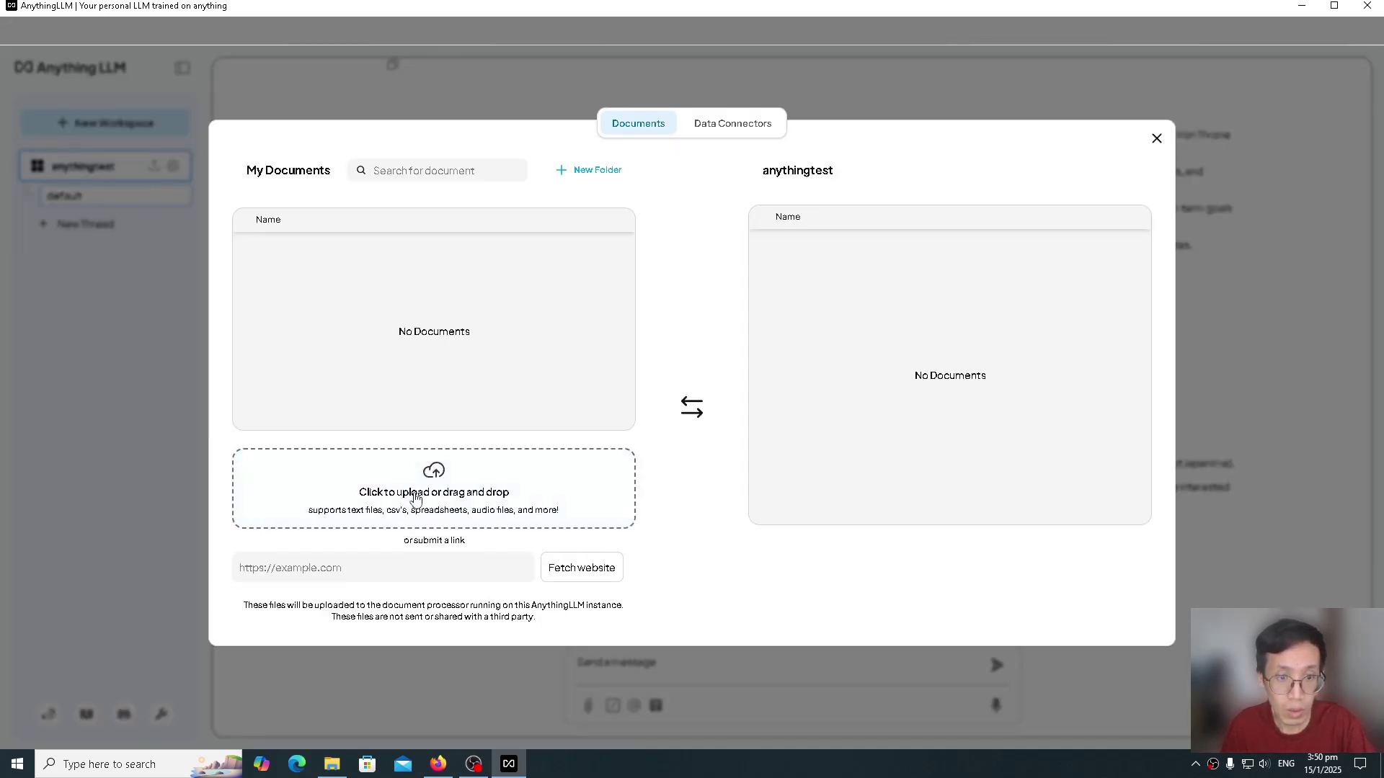
pyautogui.click(438, 490)
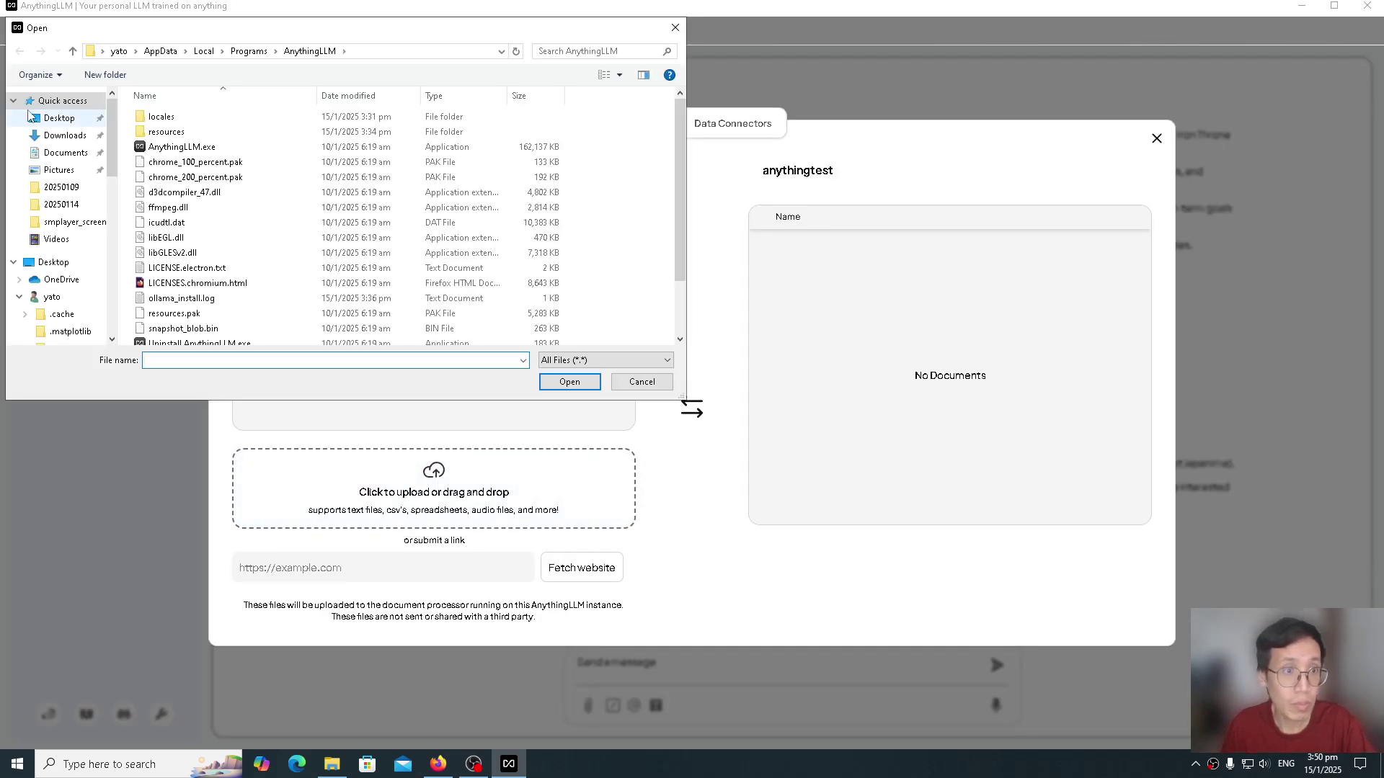
pyautogui.click(66, 152)
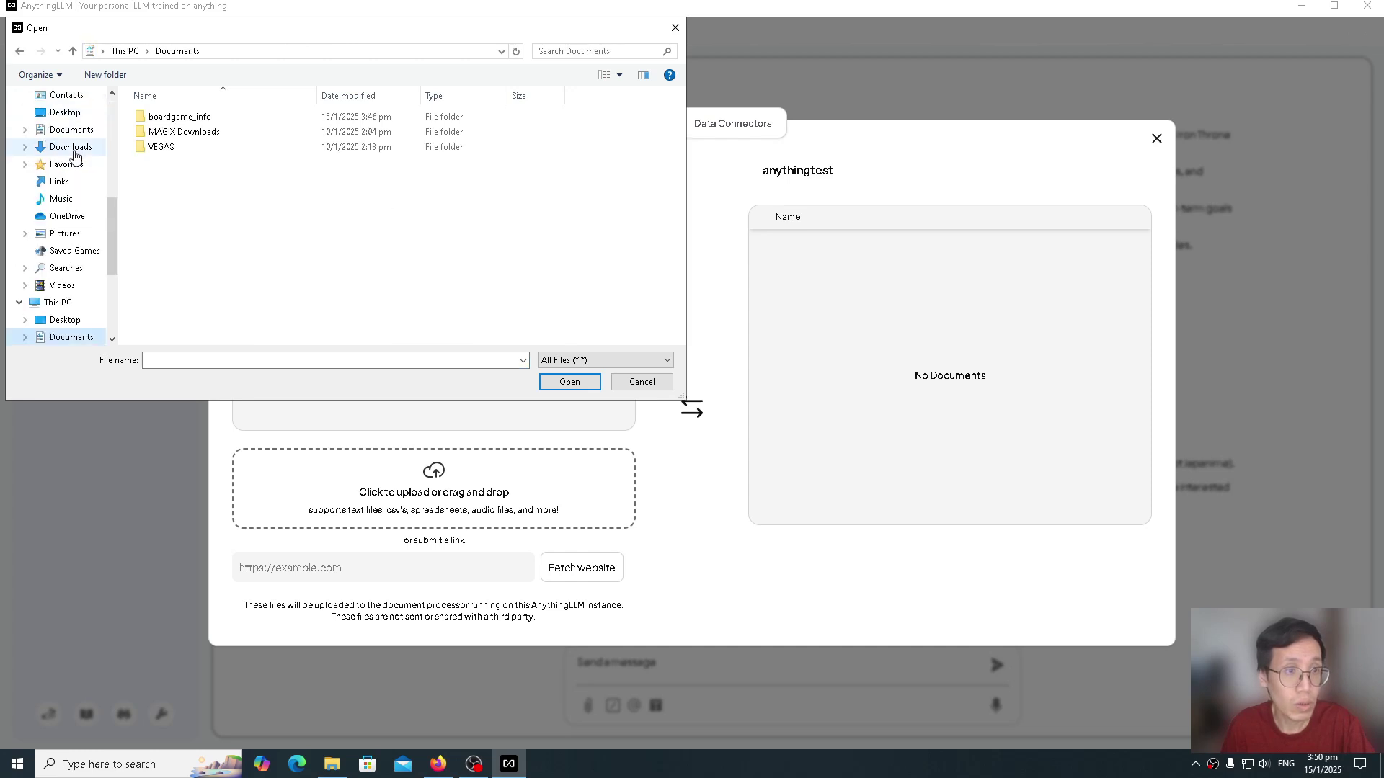
pyautogui.doubleClick(179, 117)
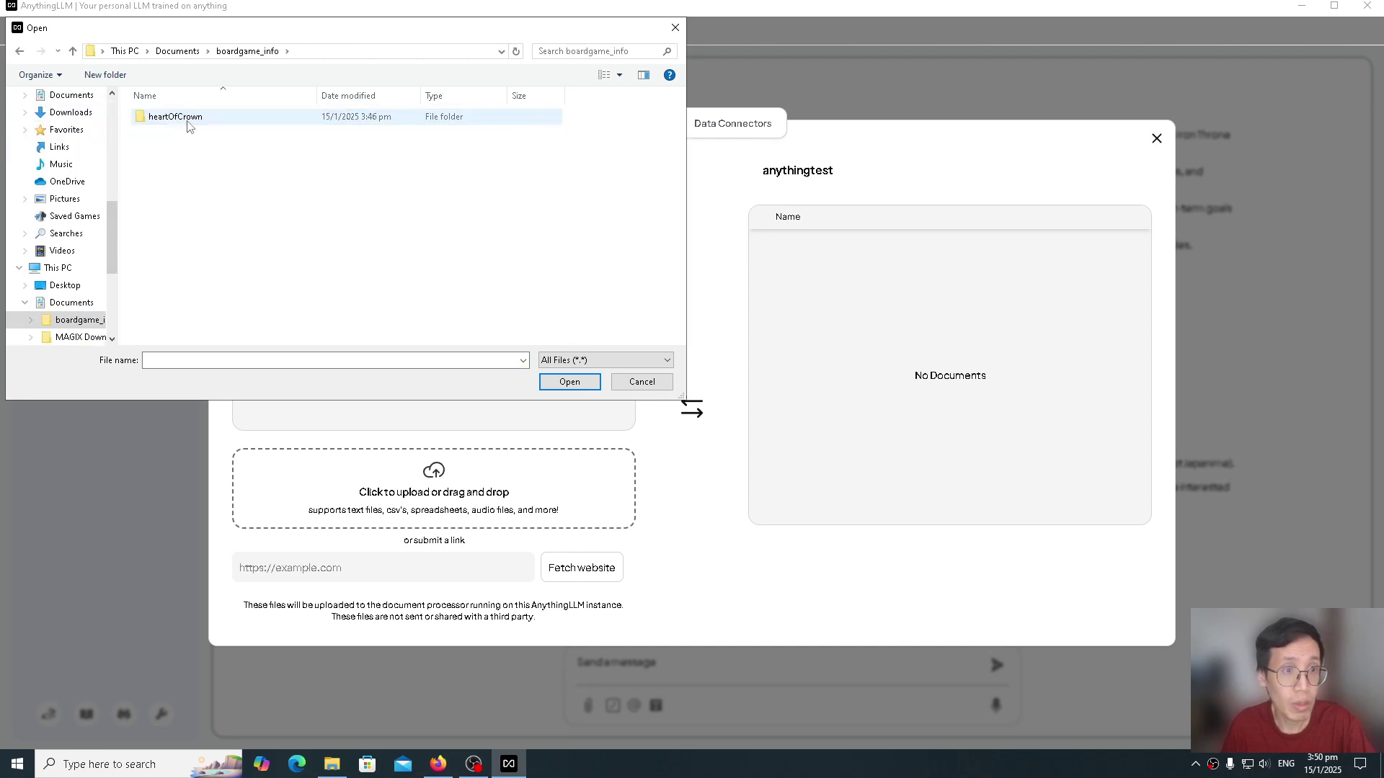
pyautogui.doubleClick(184, 116)
pyautogui.click(274, 208)
pyautogui.hotkey('ctrl', 'a')
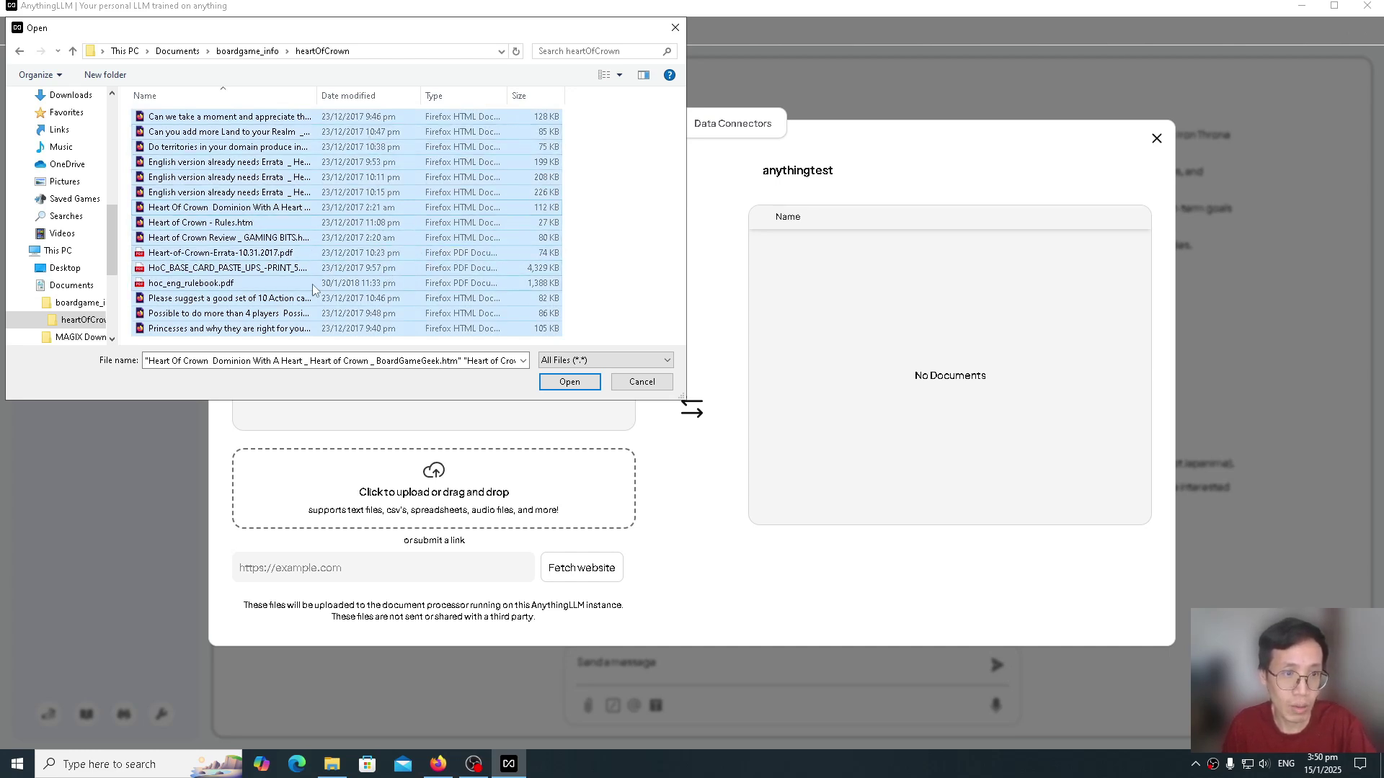
pyautogui.click(564, 386)
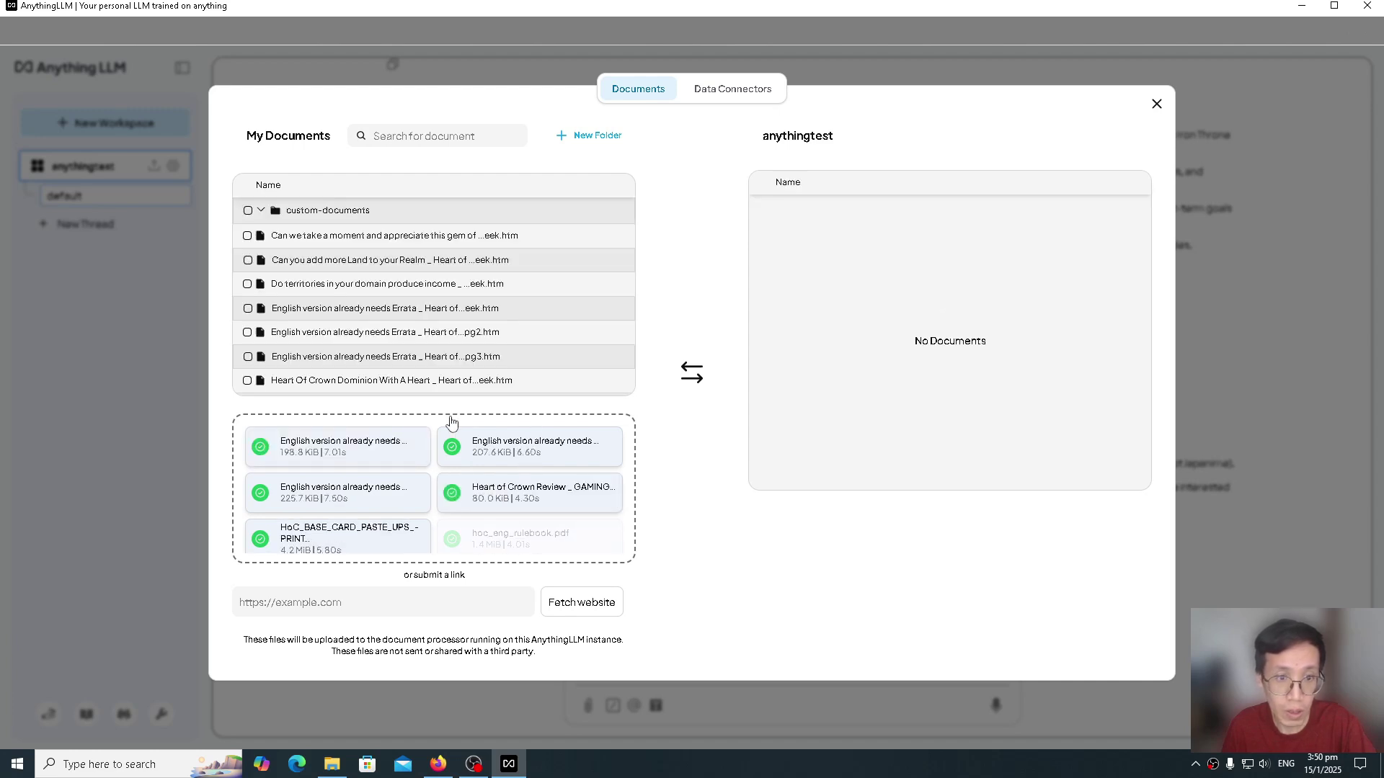
# - Move all files in custom-documents to the anythingtest workspace, save and embed them, and review the workspace's document list
pyautogui.scroll(-3, 448, 326)
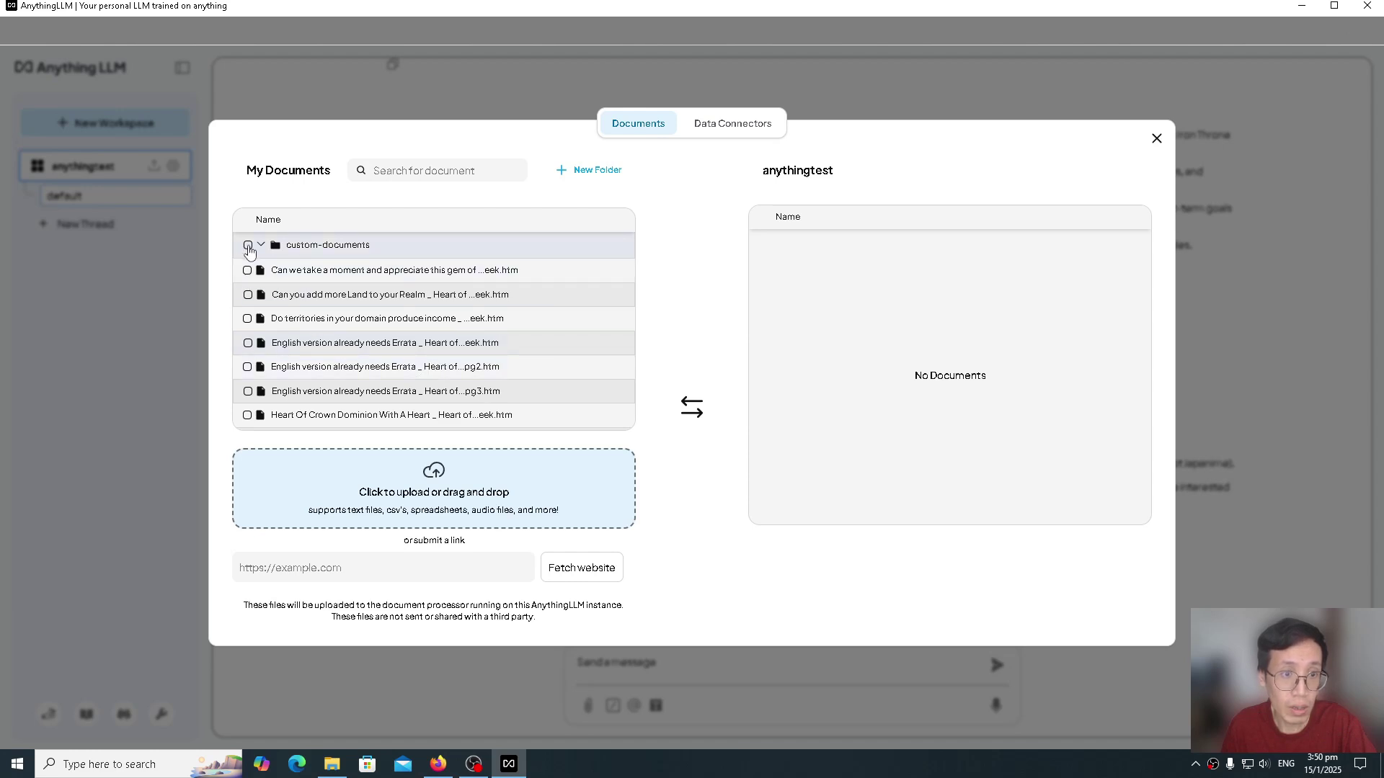
pyautogui.click(248, 246)
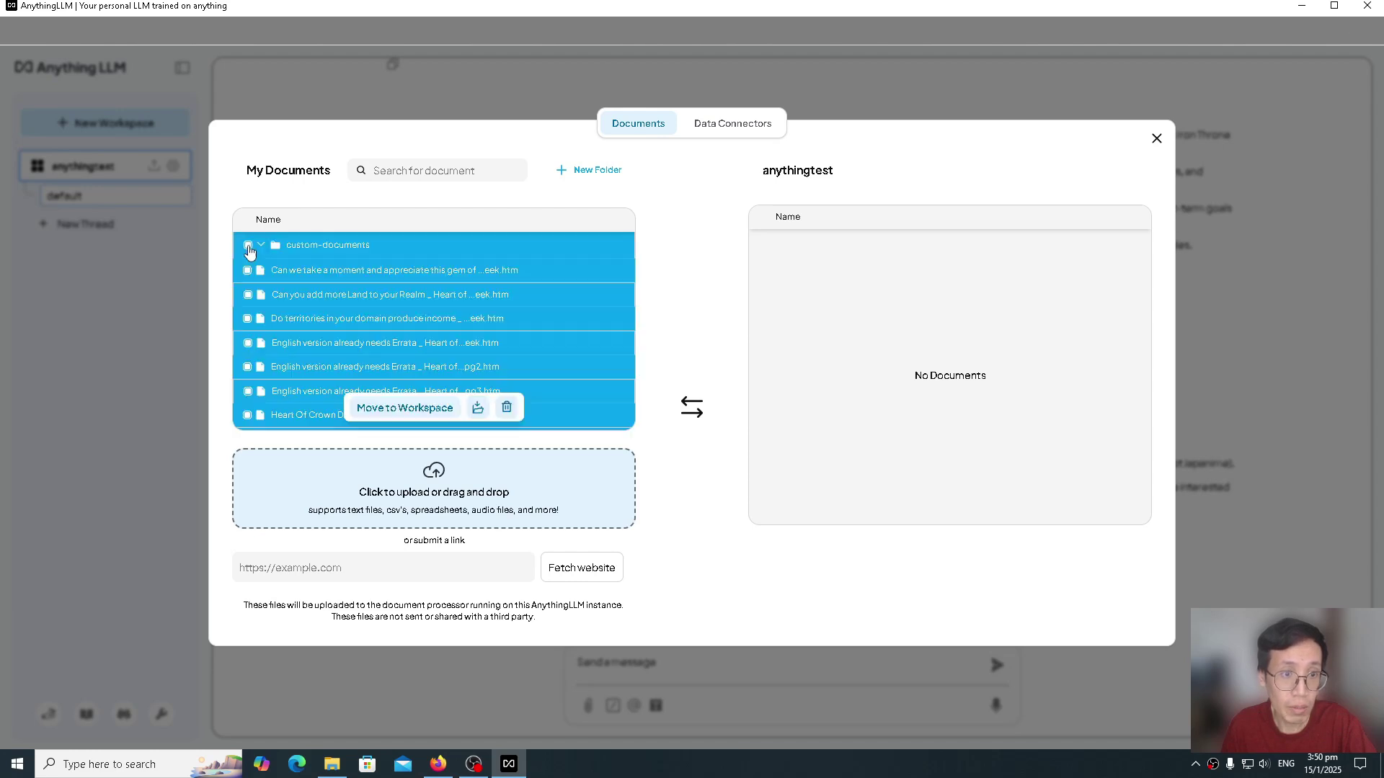
pyautogui.click(408, 412)
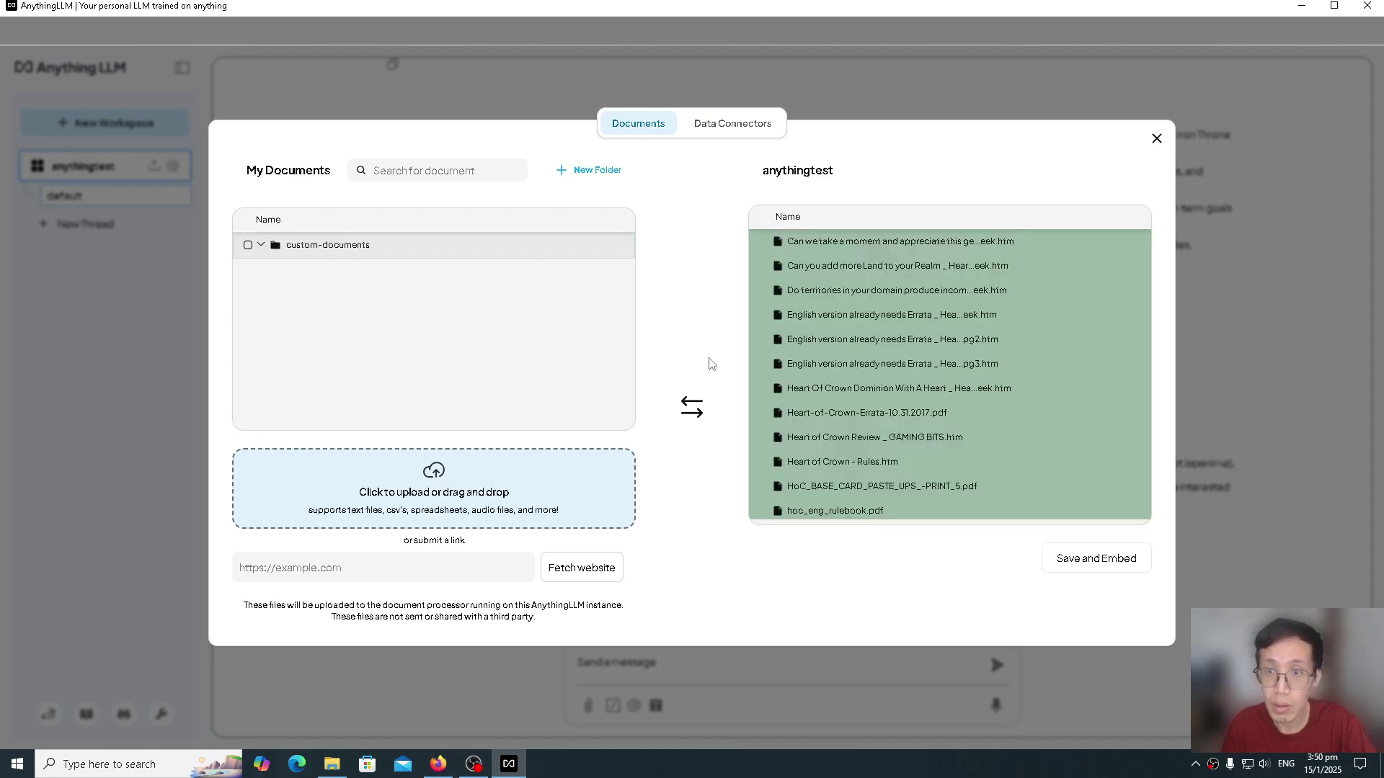
pyautogui.click(1089, 559)
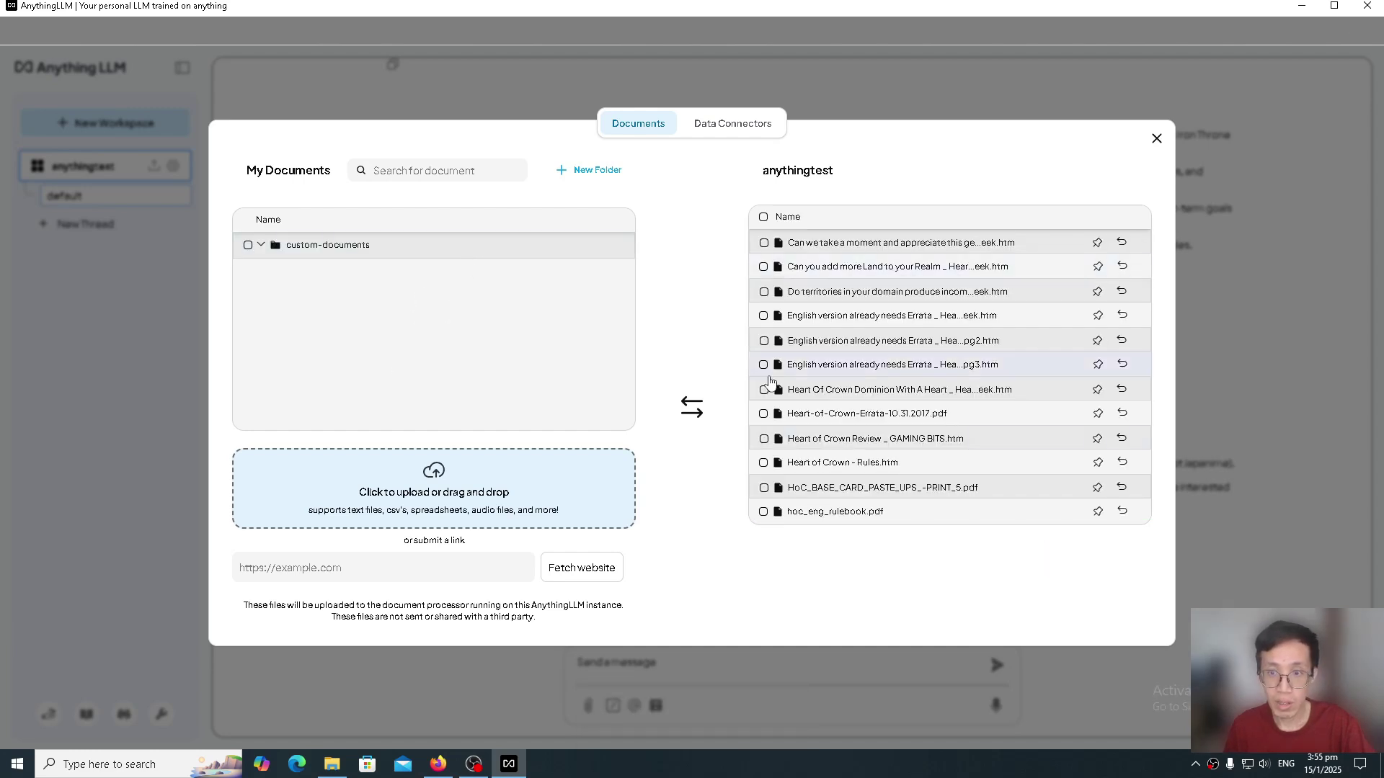
pyautogui.scroll(-2, 901, 433)
pyautogui.scroll(2, 901, 425)
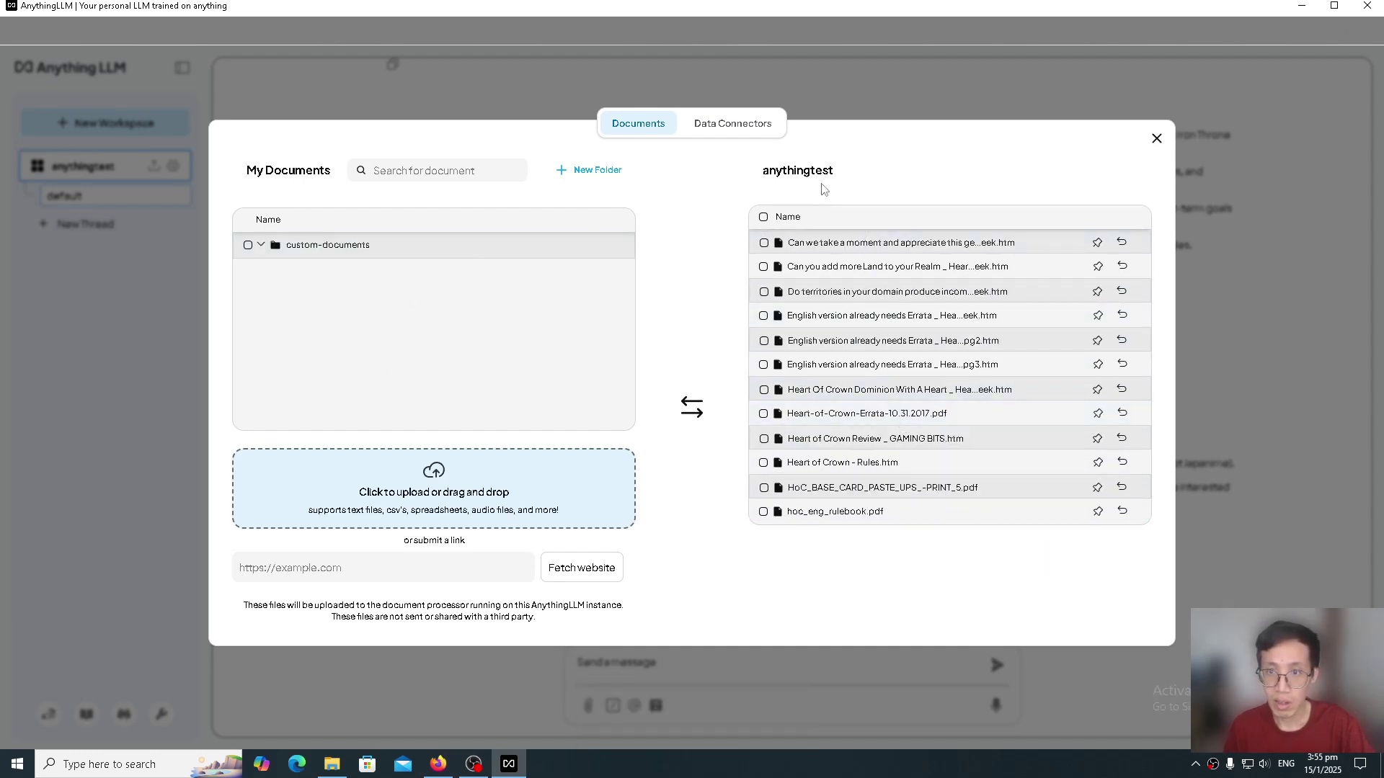
pyautogui.scroll(-2, 908, 490)
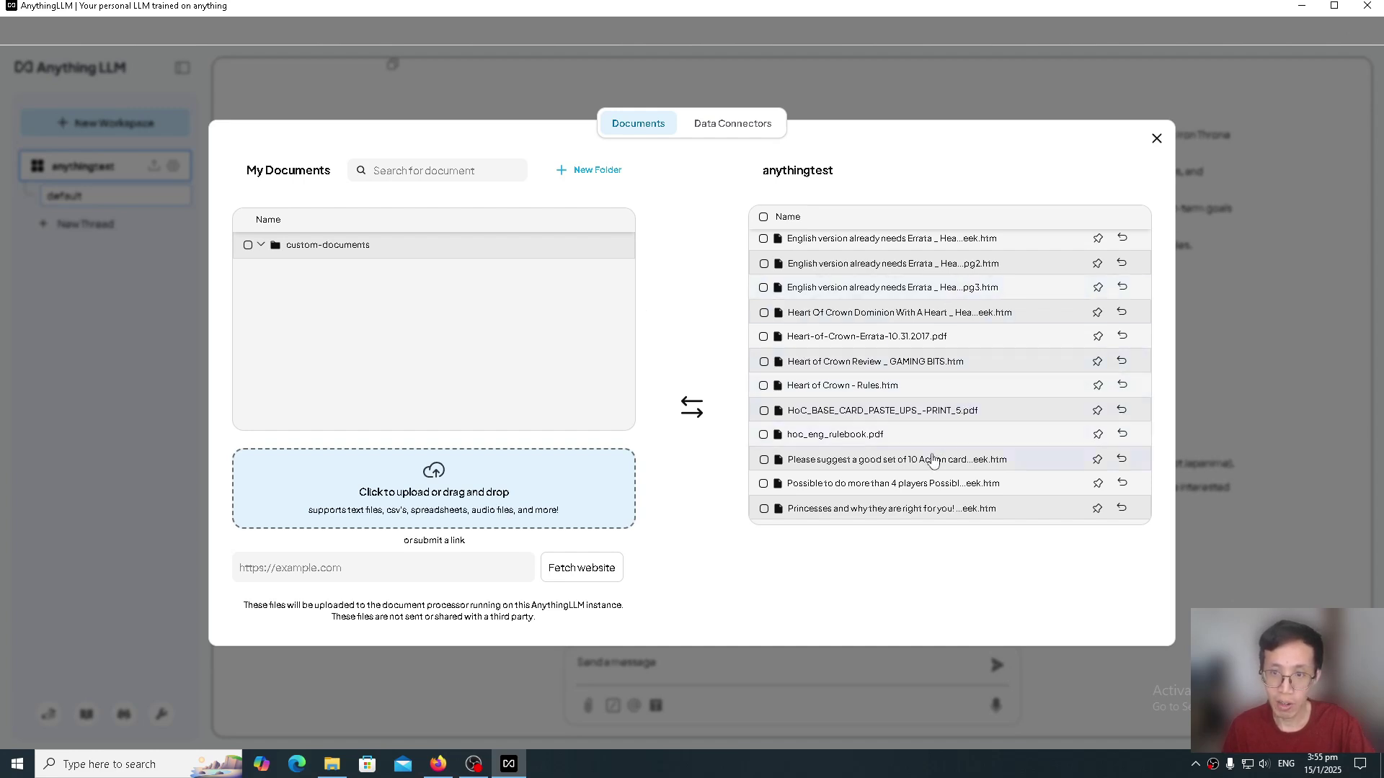
# - Close the document manager and resend the earlier message "please describe the board game called heart of crown published by japanime" in the anythingtest chat
pyautogui.scroll(1, 951, 411)
pyautogui.scroll(-1, 901, 440)
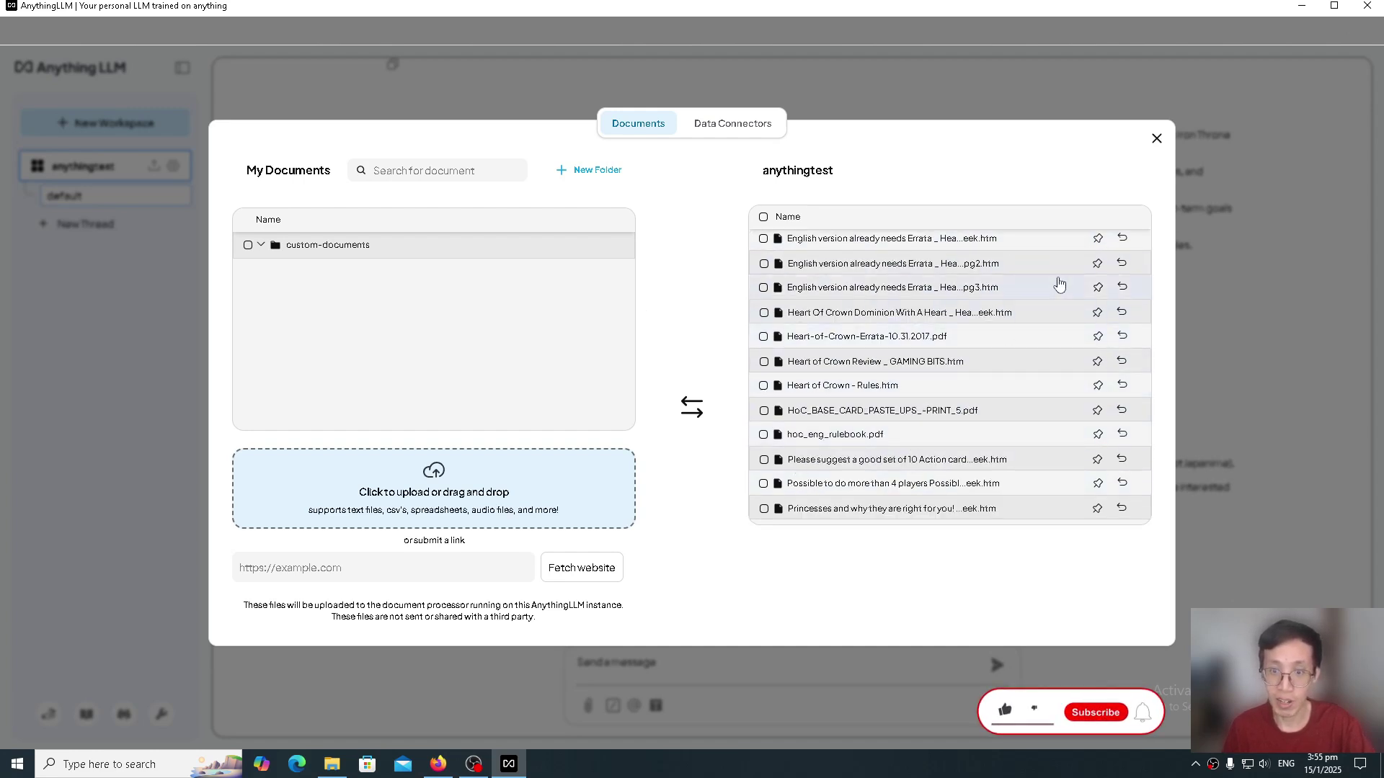
pyautogui.click(1156, 138)
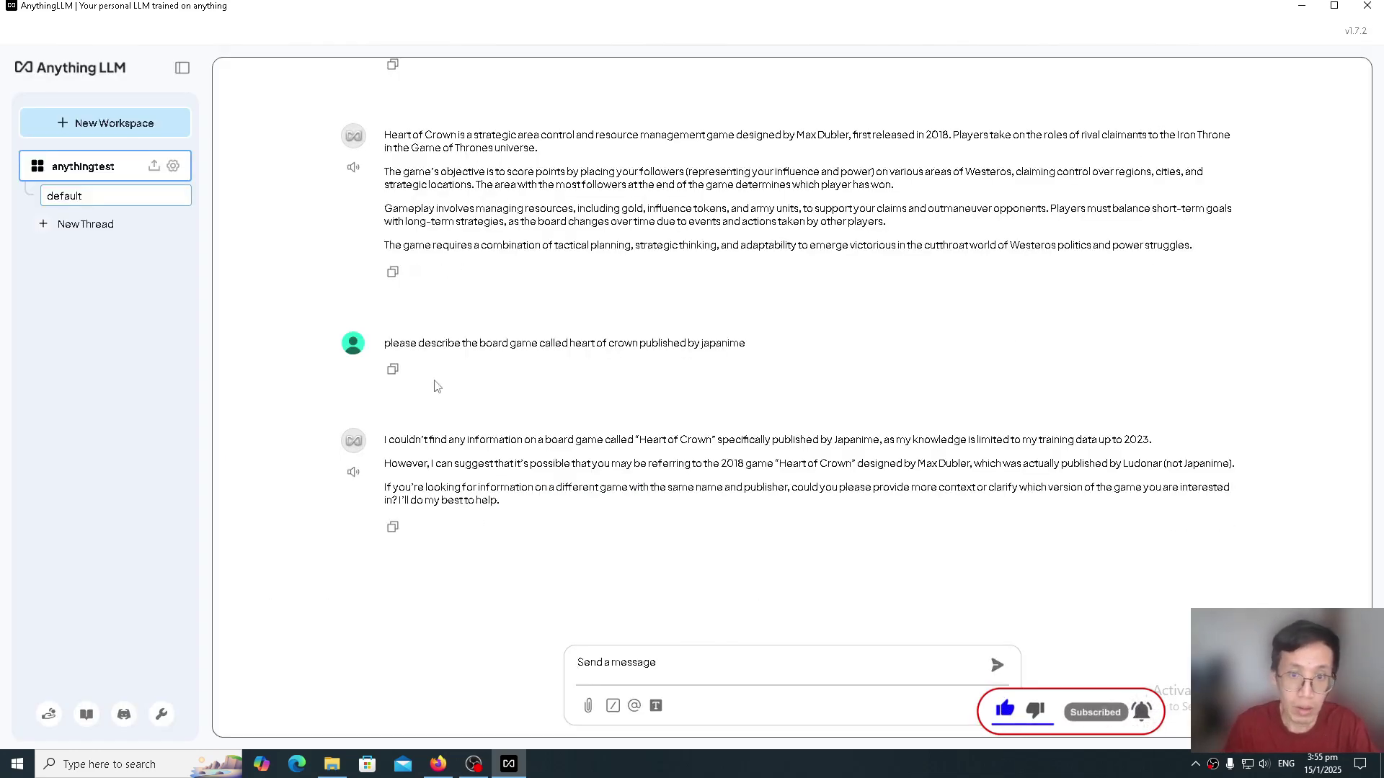
pyautogui.moveTo(384, 345); pyautogui.dragTo(770, 353)
pyautogui.hotkey('ctrl', 'c')
pyautogui.click(722, 669)
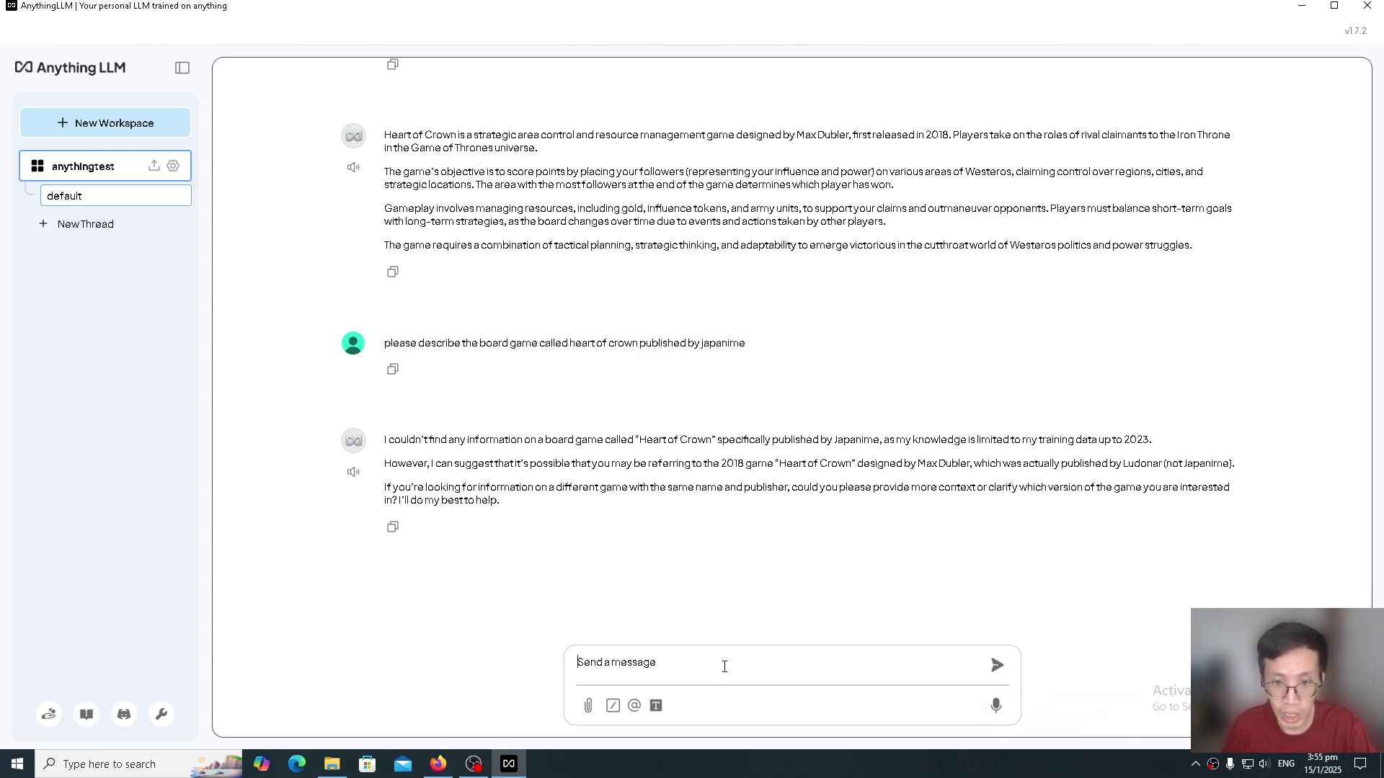
pyautogui.hotkey('ctrl', 'v')
pyautogui.press('Return')
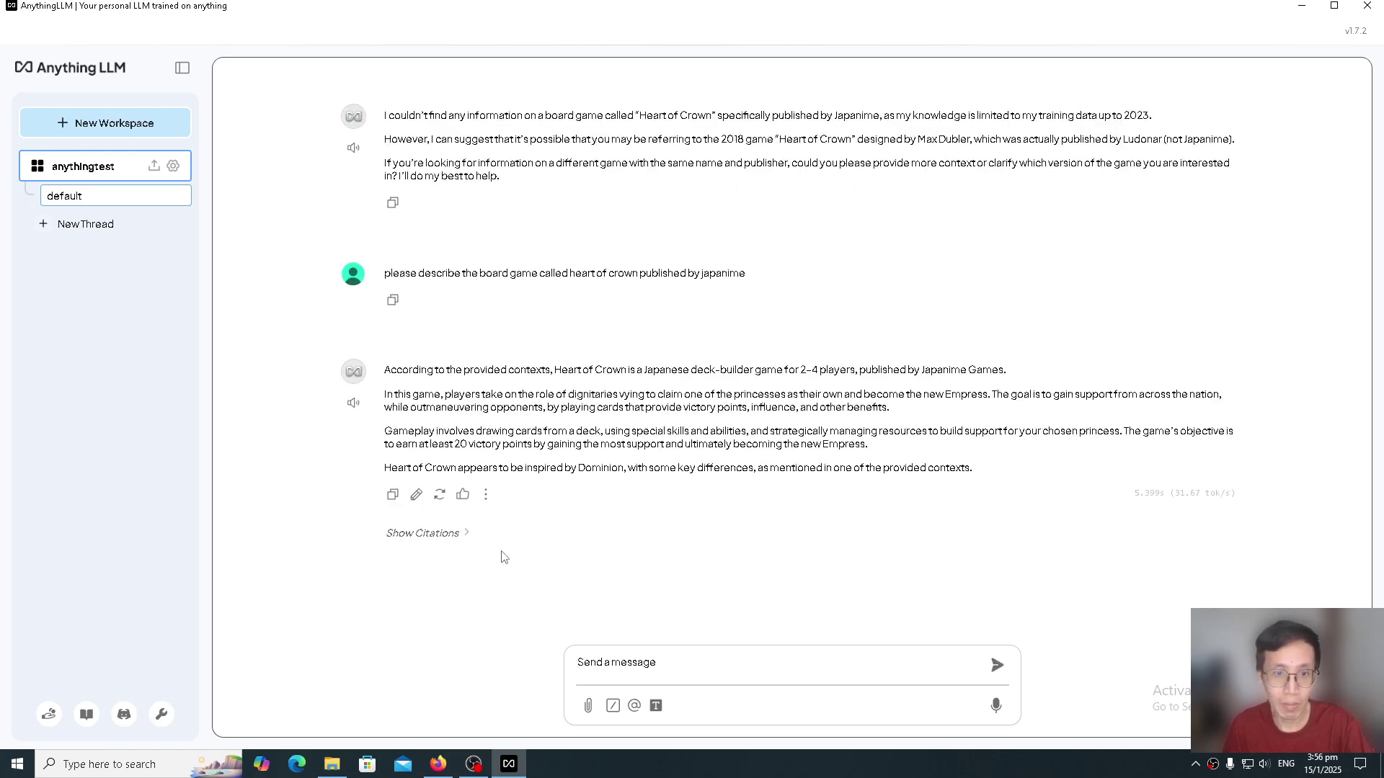
# - Show the citations of the latest Heart of Crown answer and compare that answer with the earlier reply to the same question
pyautogui.click(442, 534)
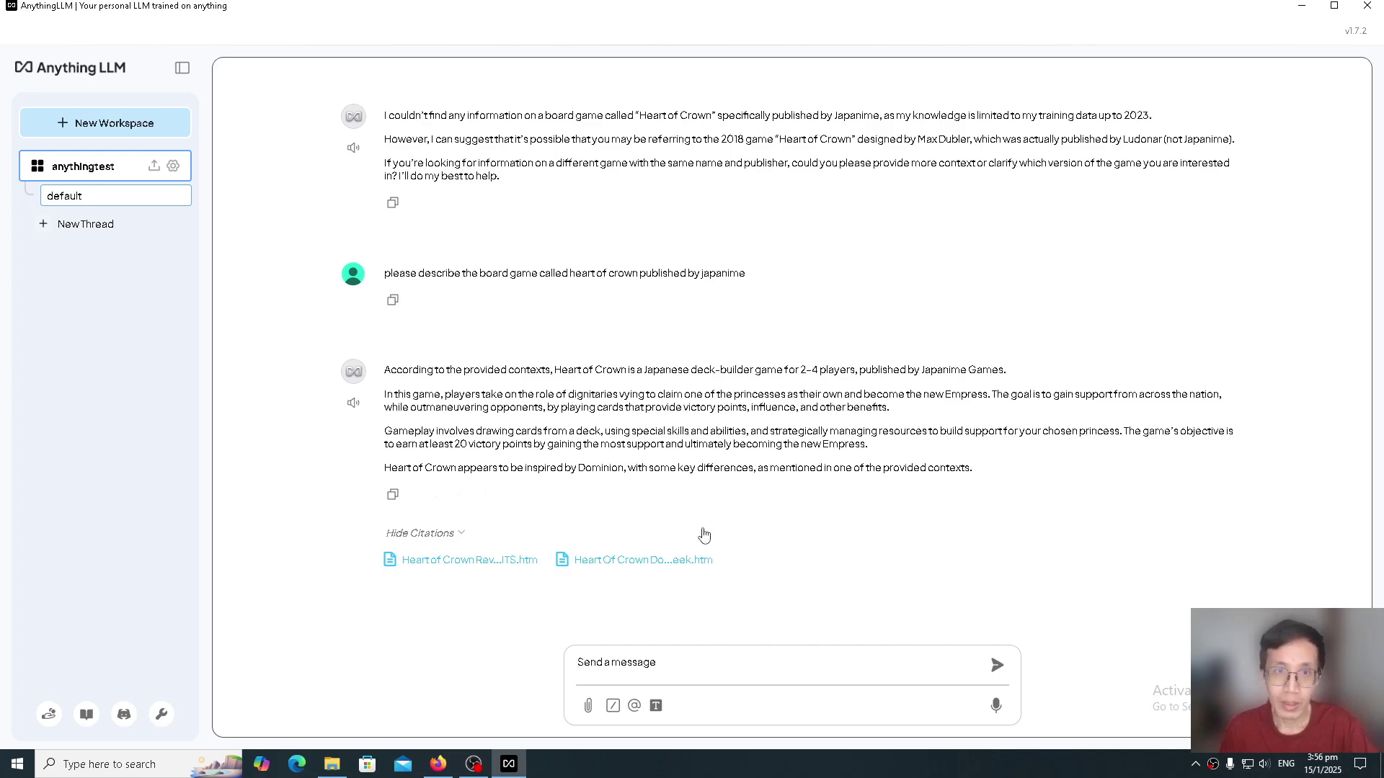
pyautogui.scroll(5, 710, 520)
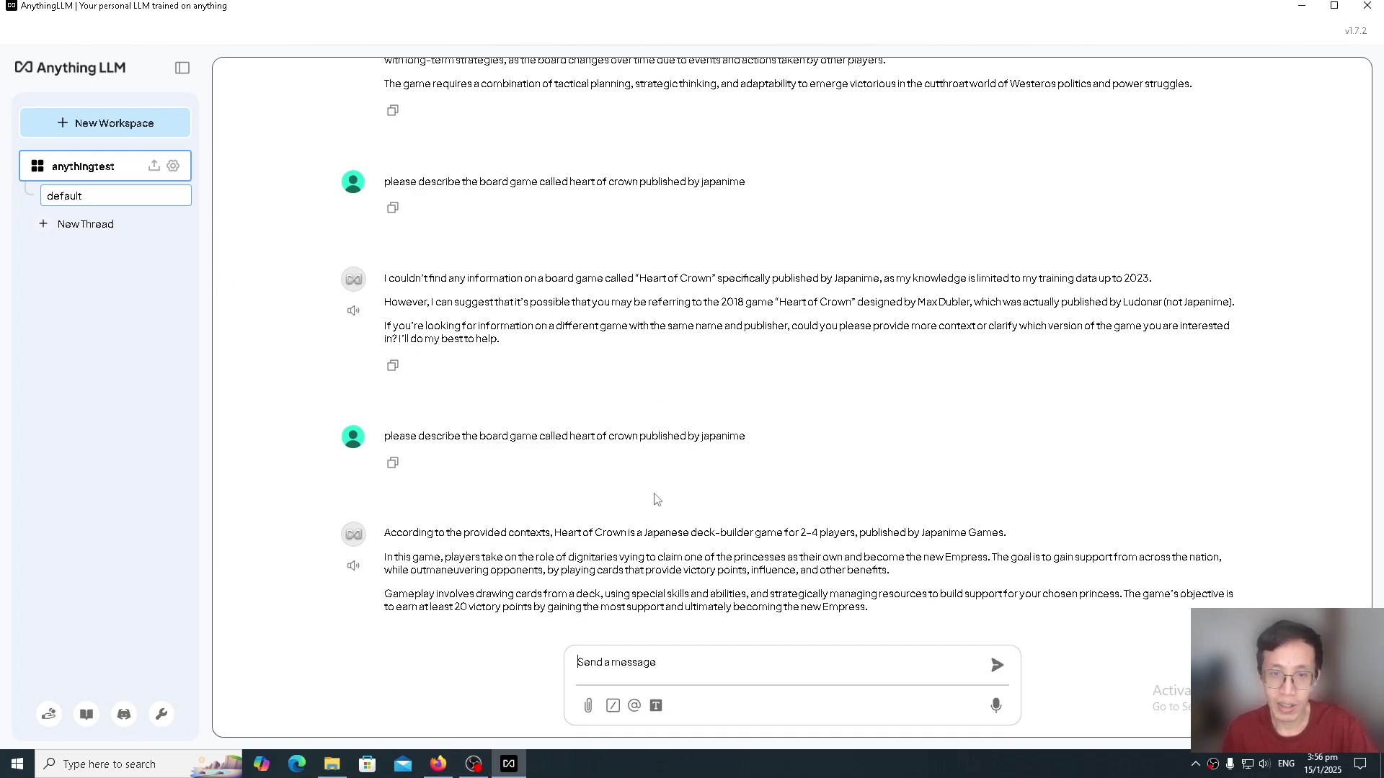
pyautogui.scroll(-2, 652, 503)
pyautogui.scroll(2, 653, 503)
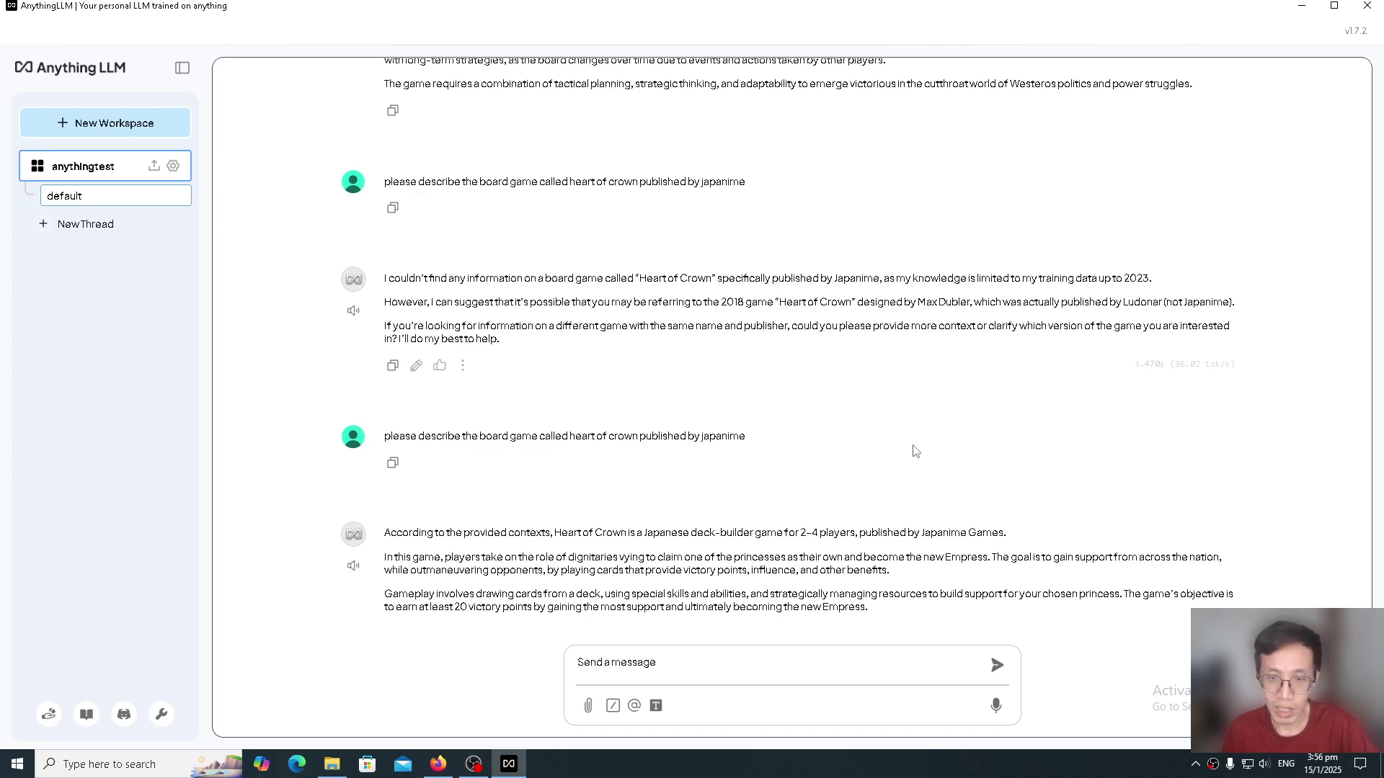
pyautogui.scroll(-2, 911, 478)
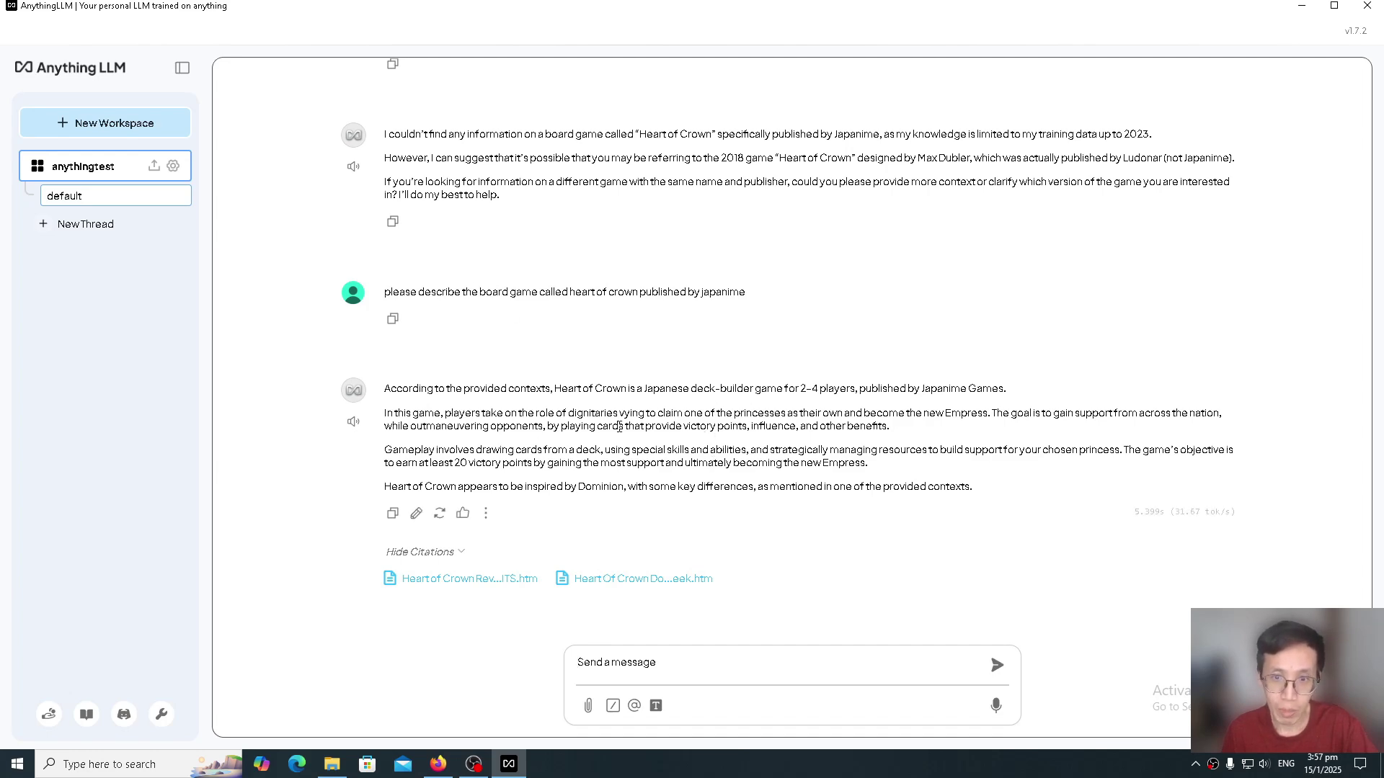
pyautogui.scroll(-1, 965, 439)
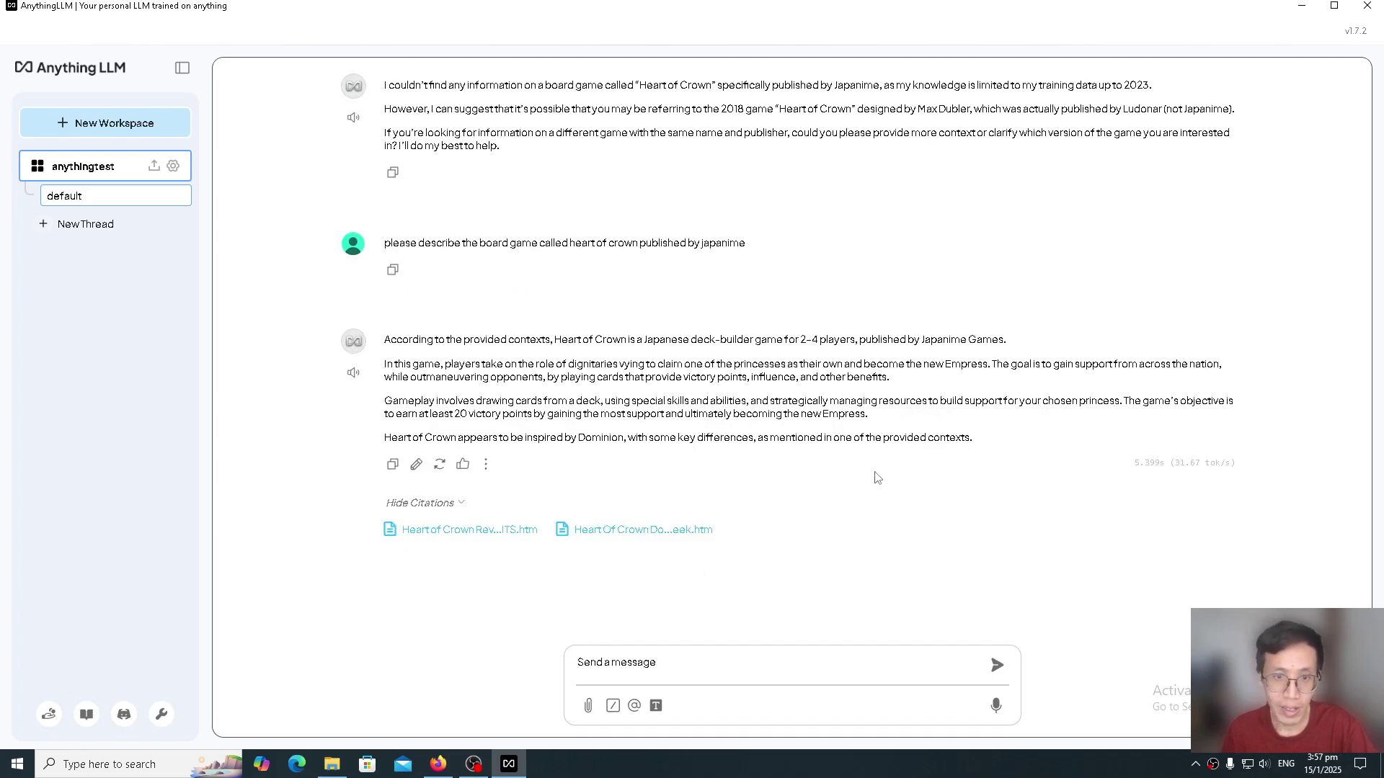